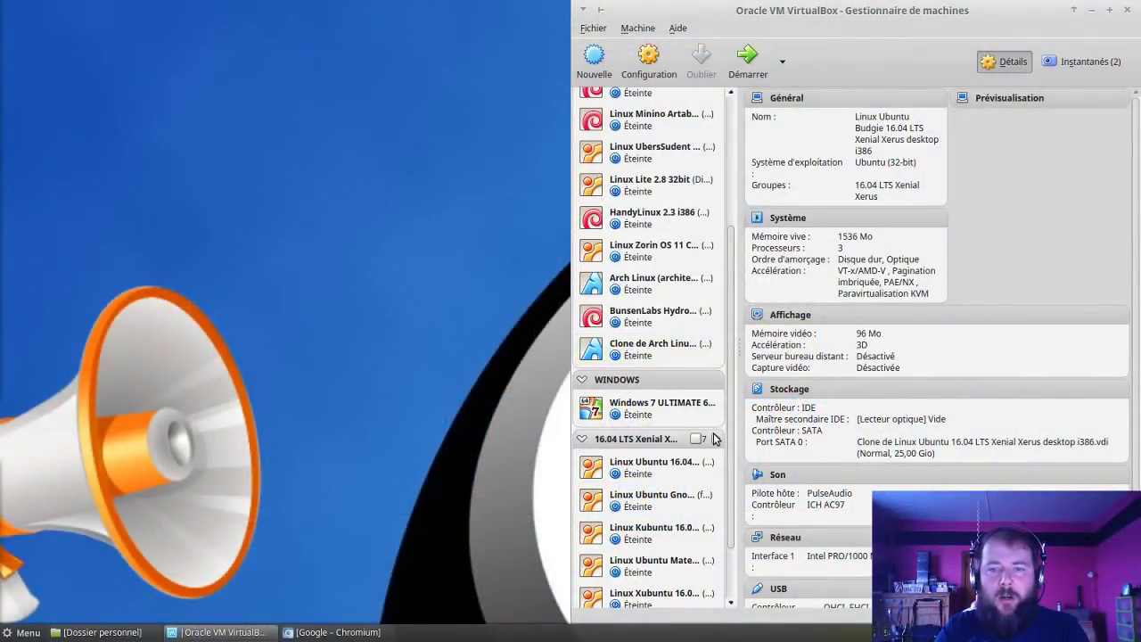
Start the virtual machine "Linux Ubuntu 16.04 LTS Xenial Xerus desktop i386" and minimize the machine manager window
left_click(680, 467)
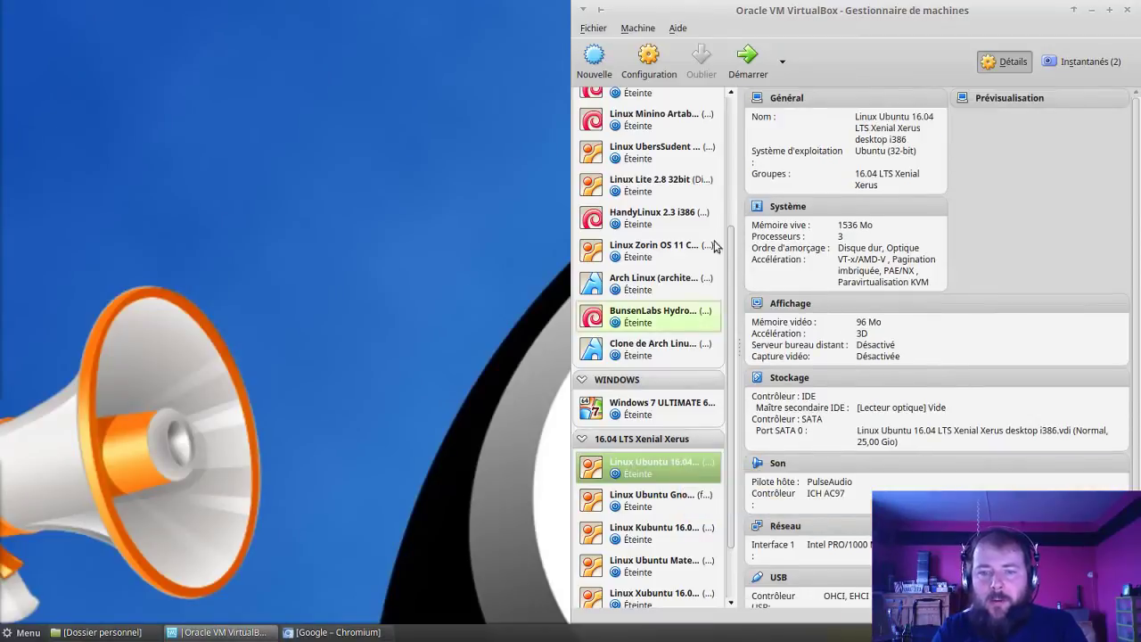
left_click(751, 65)
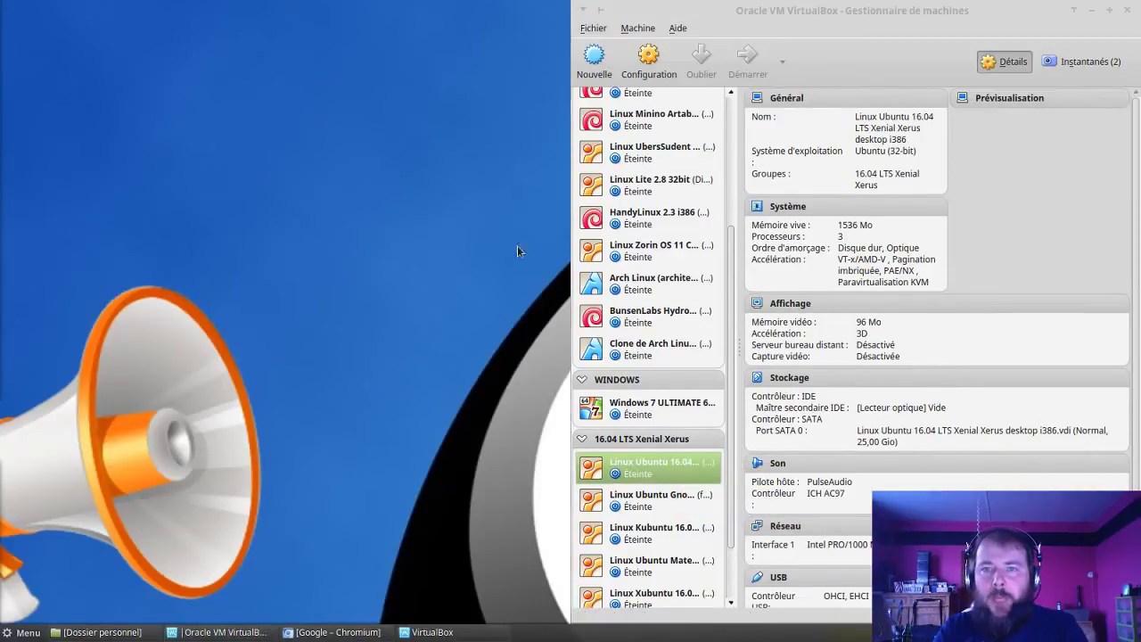
left_click(1091, 11)
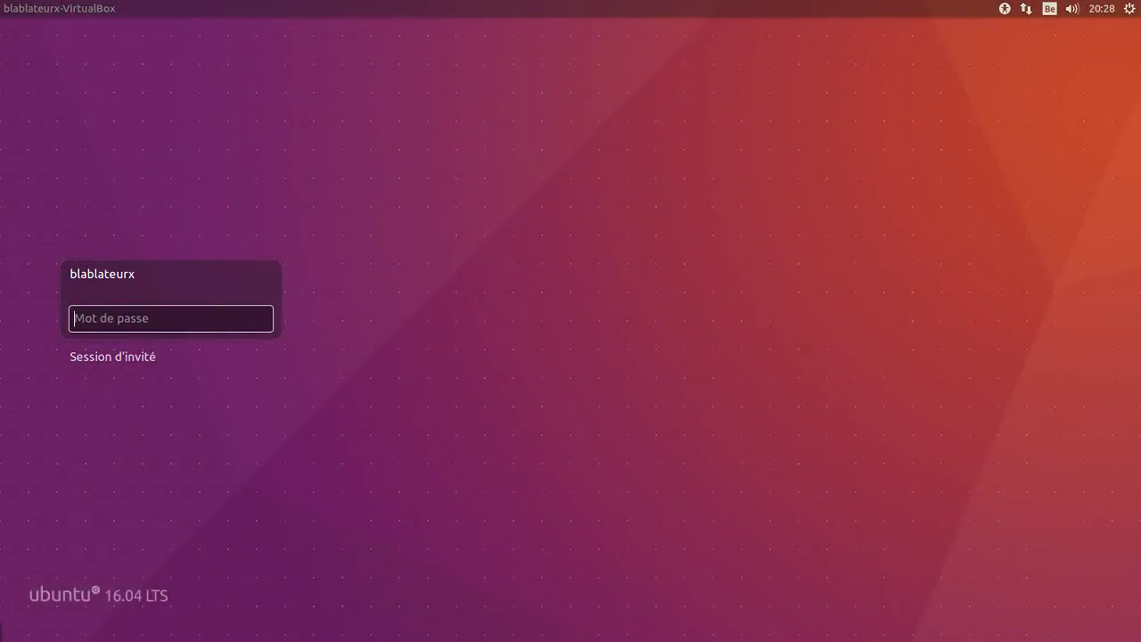
Log in to the Ubuntu session by entering the account password
type("•••••••••••")
key("Return")
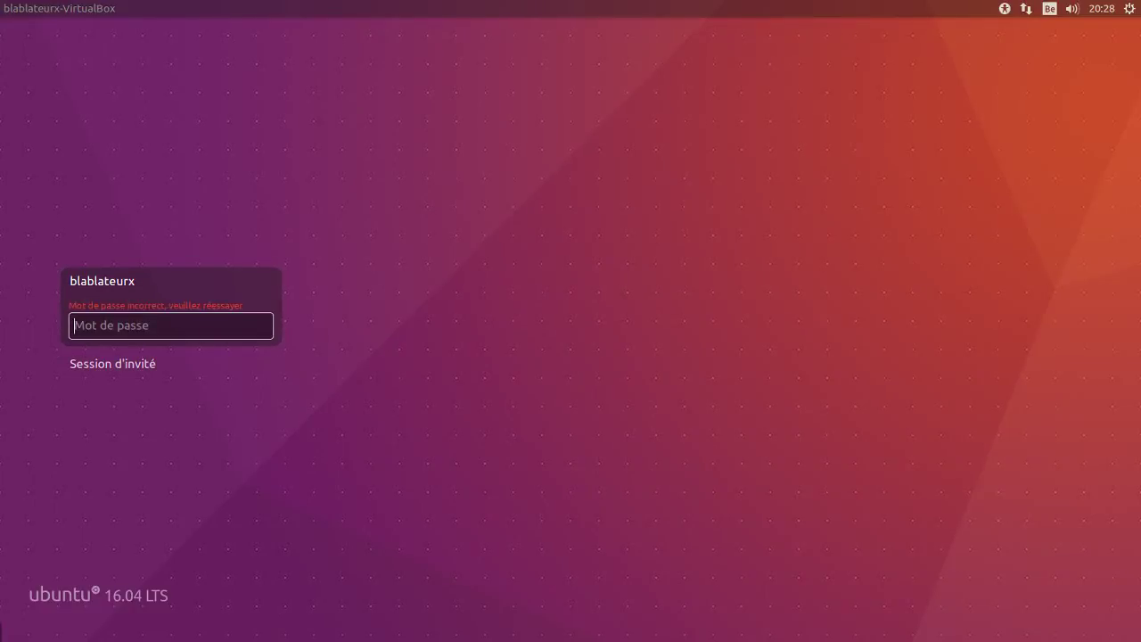
type("••••••••••")
key("Return")
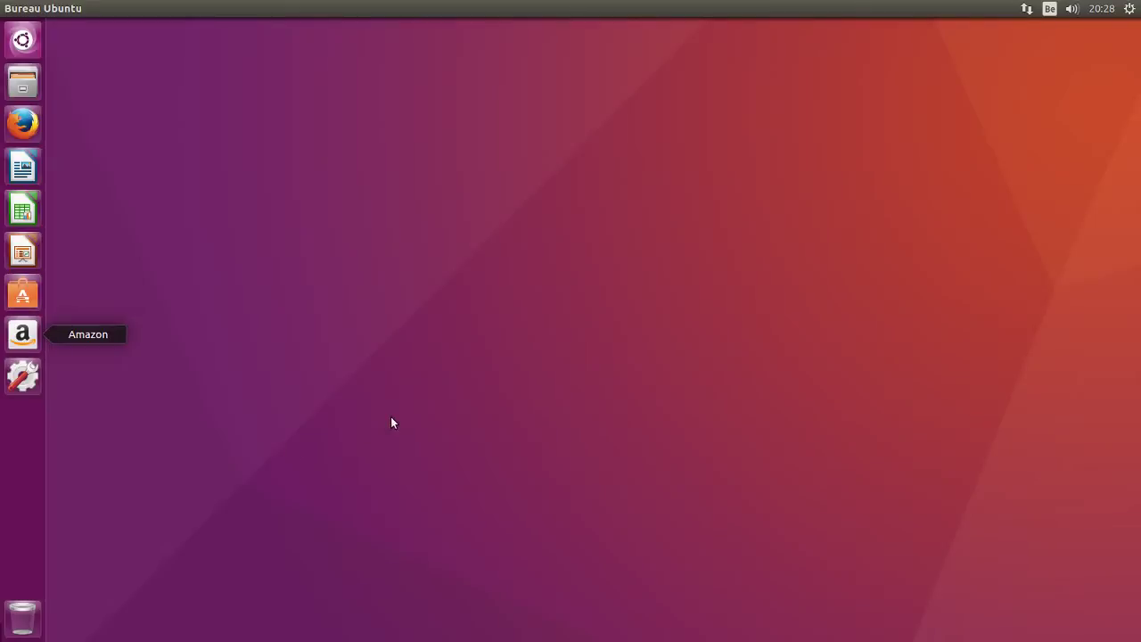
Search the computer for "ter" and open the Terminal application
left_click(30, 52)
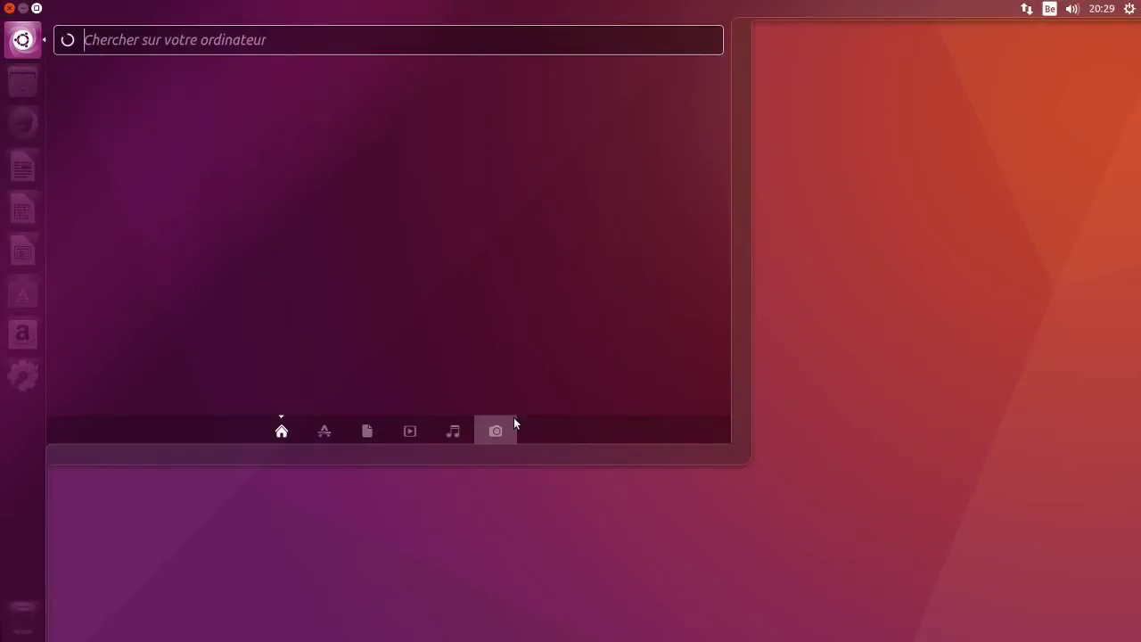
type("ter")
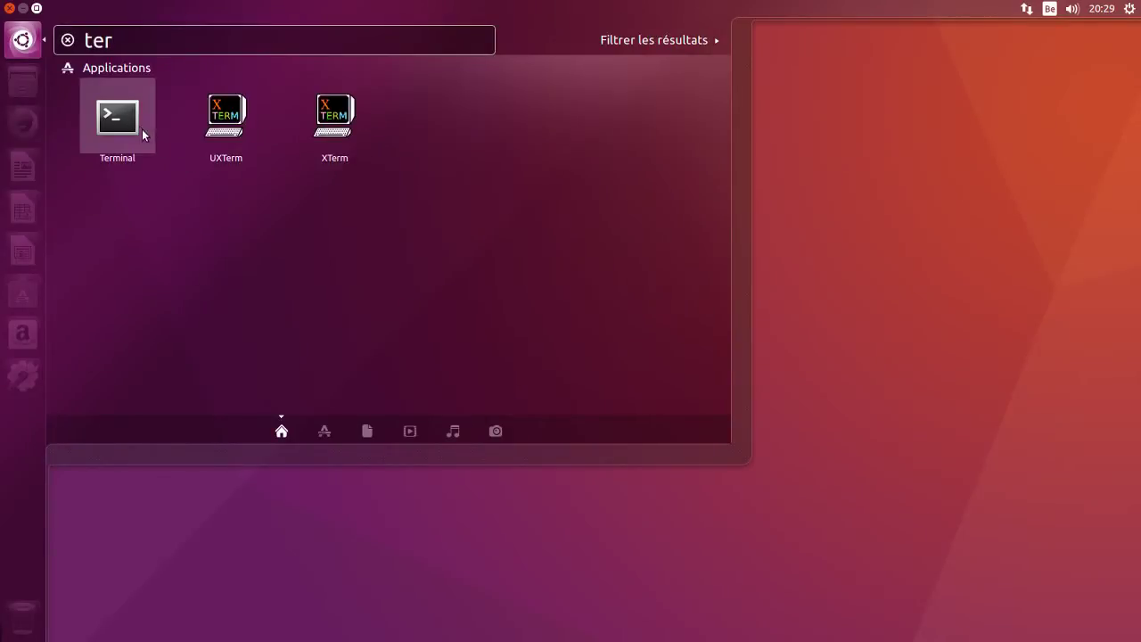
left_click(142, 130)
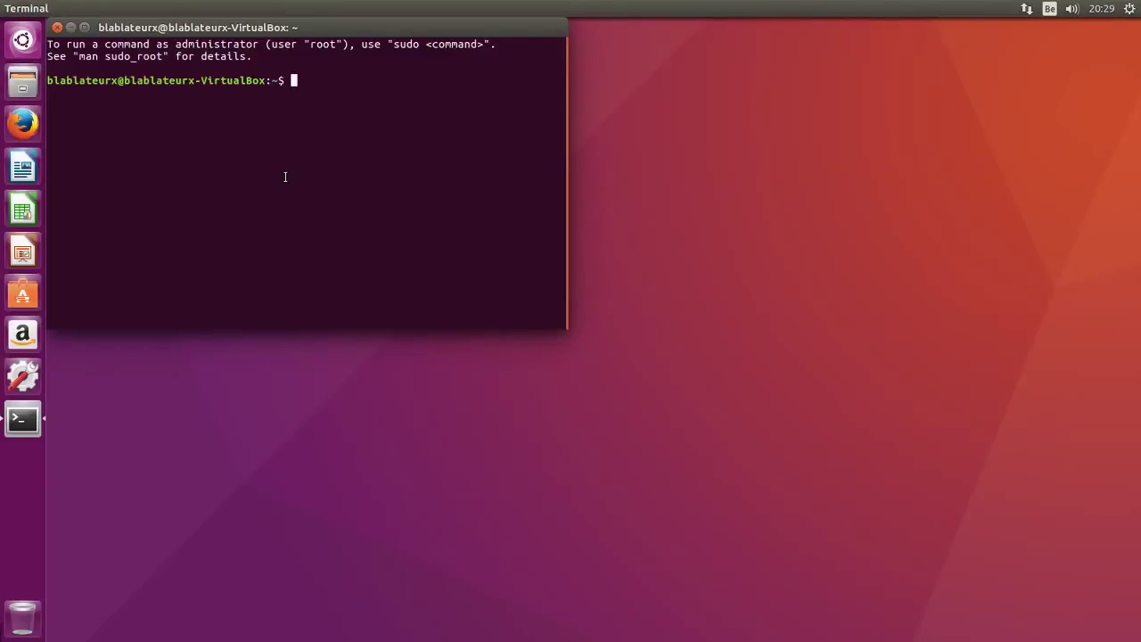
Display the kernel name and release with uname -sr, and the distribution description with lsb_release -ds
type("unal")
key("BackSpace")
type("me -sr")
key("Return")
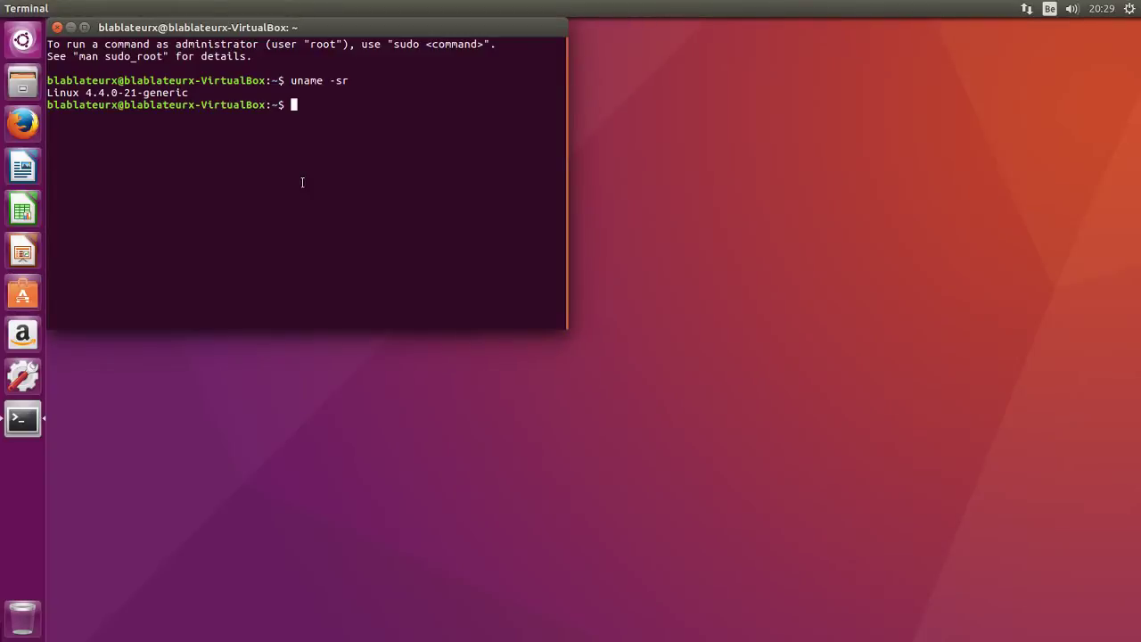
type("lsb_release -ds")
key("Return")
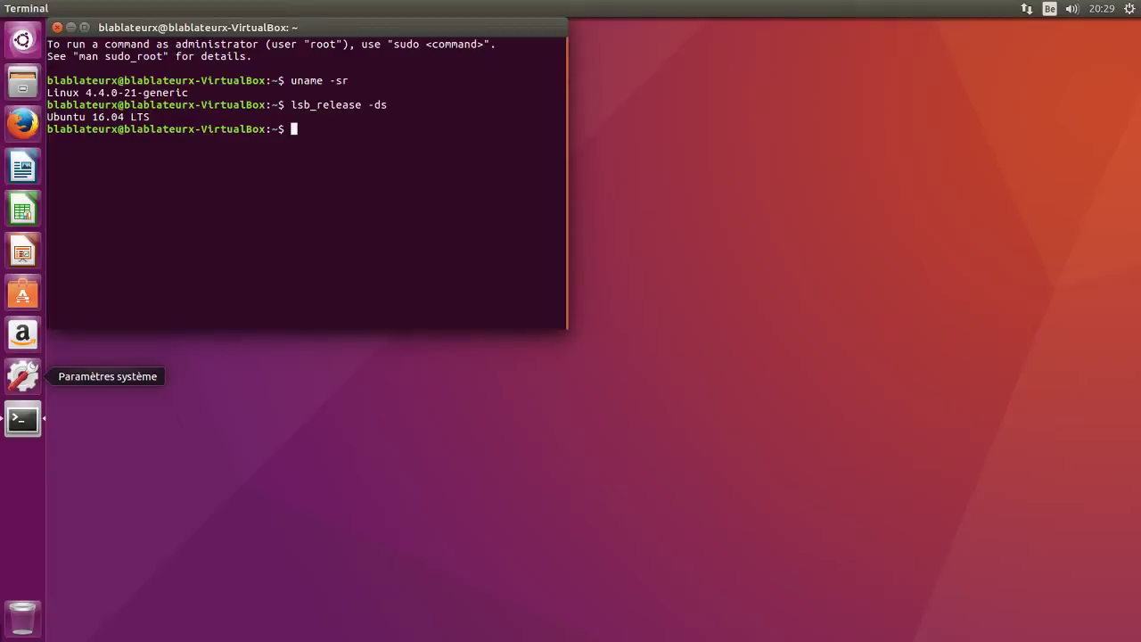
Paste and run cat /etc/lsb-release to display the distribution details, and close the terminal after reading them
right_click(213, 201)
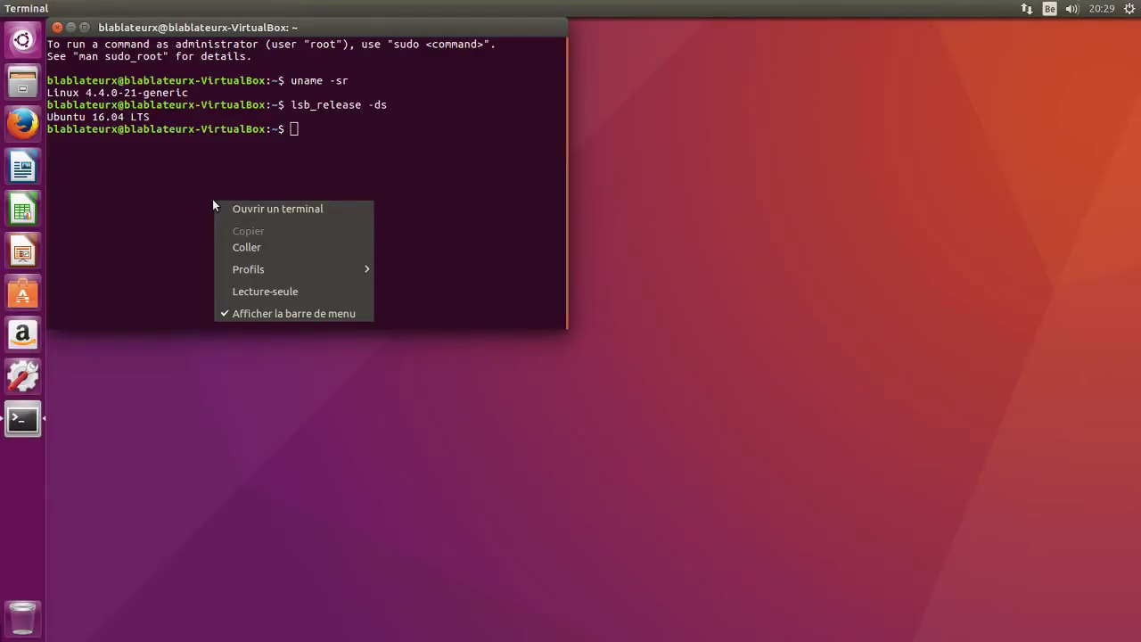
left_click(249, 247)
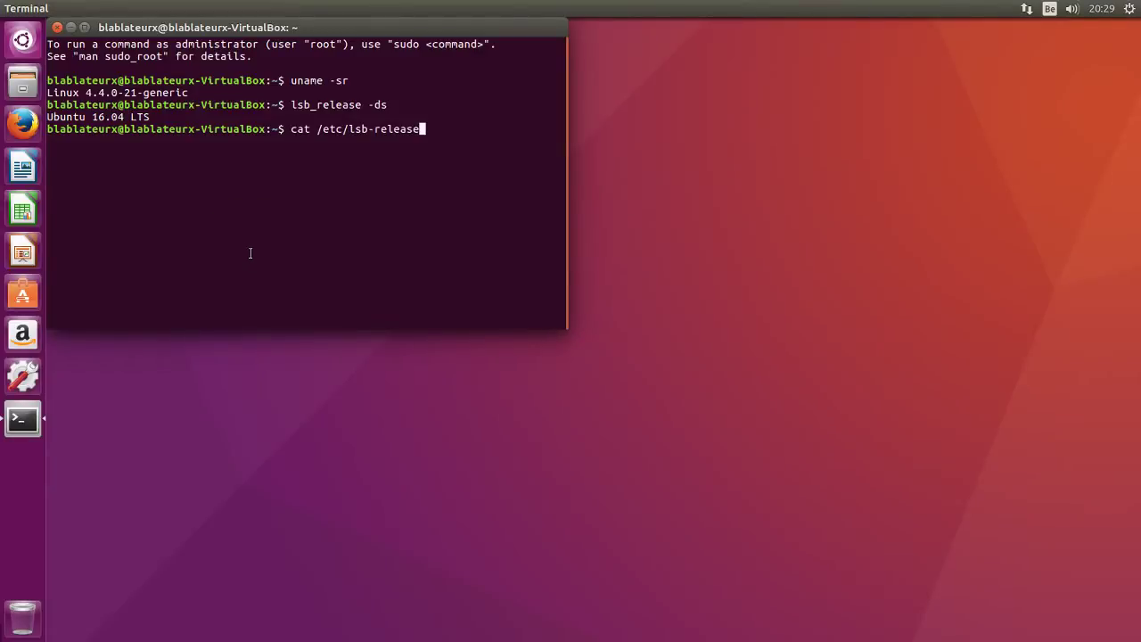
key("Return")
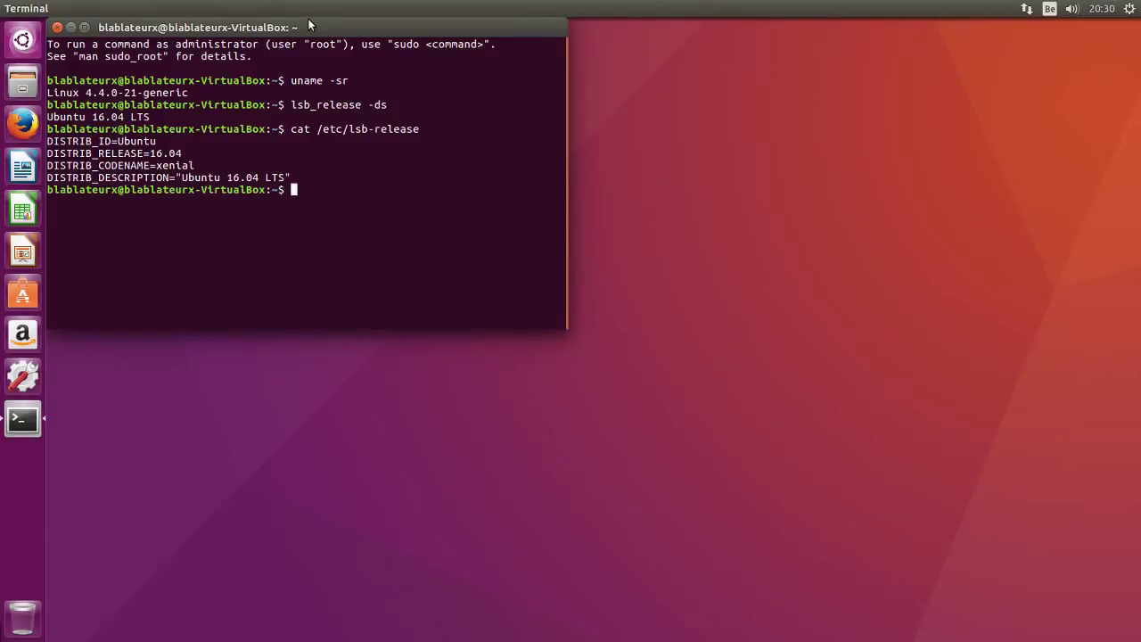
left_click_drag(304, 29, 519, 83)
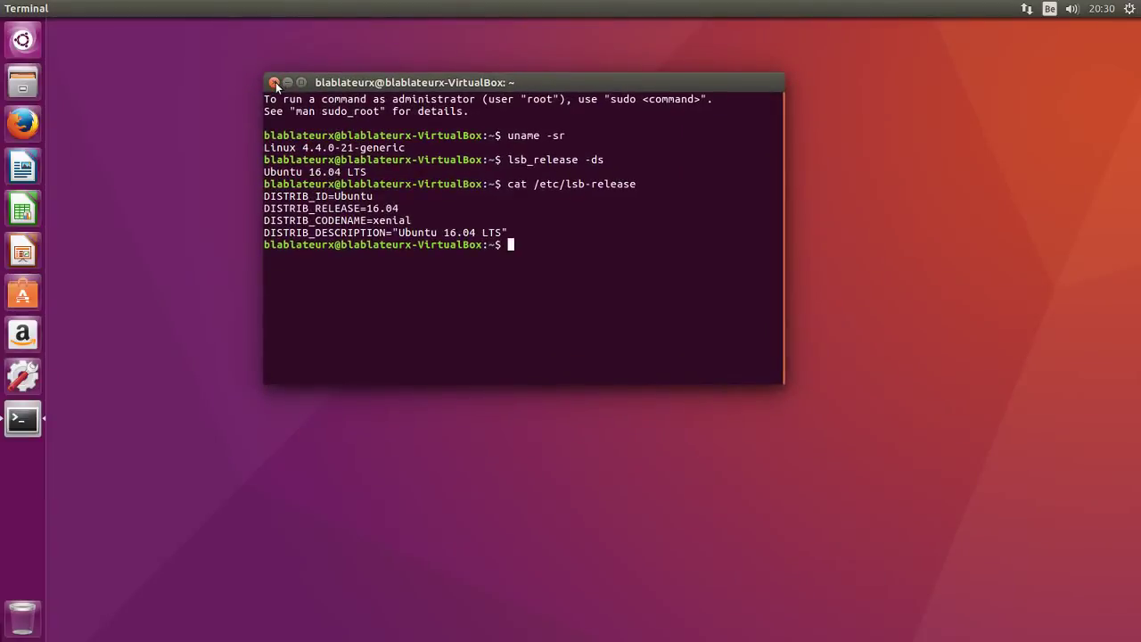
left_click(274, 82)
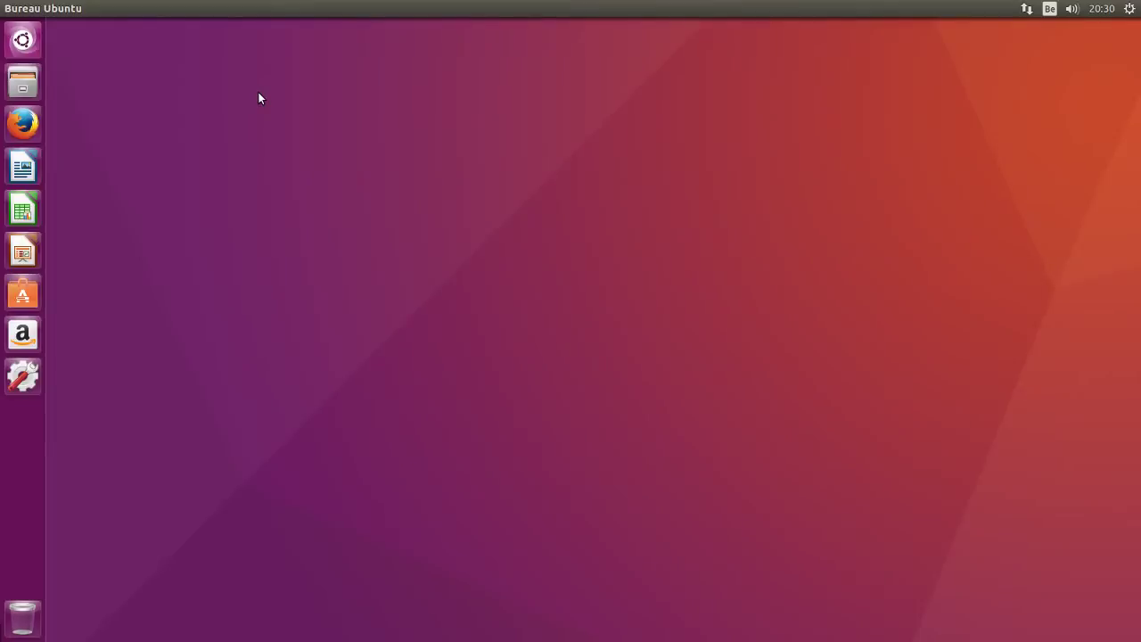
Search the installed applications for "dcon" and "conf", and close the search
left_click(24, 41)
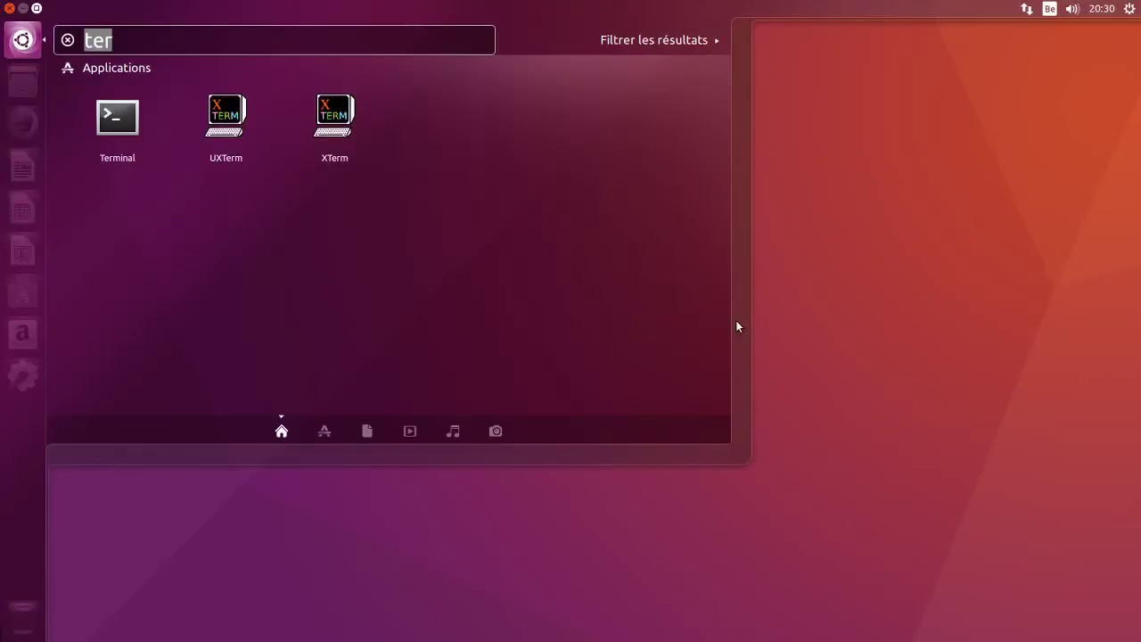
key("BackSpace")
type("dc")
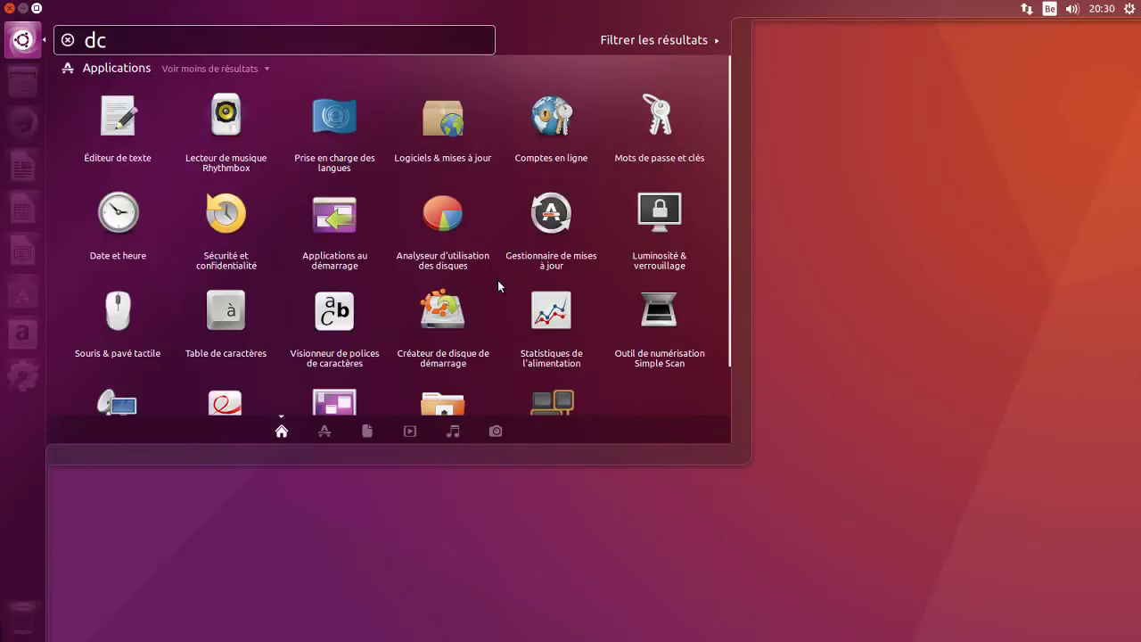
type("o")
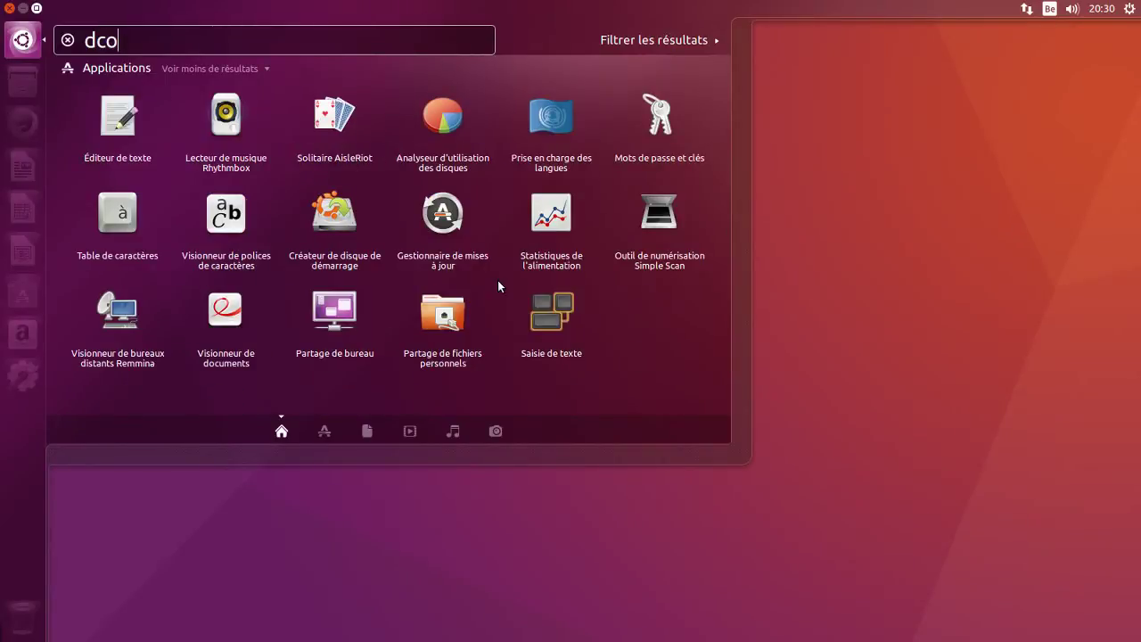
type("n")
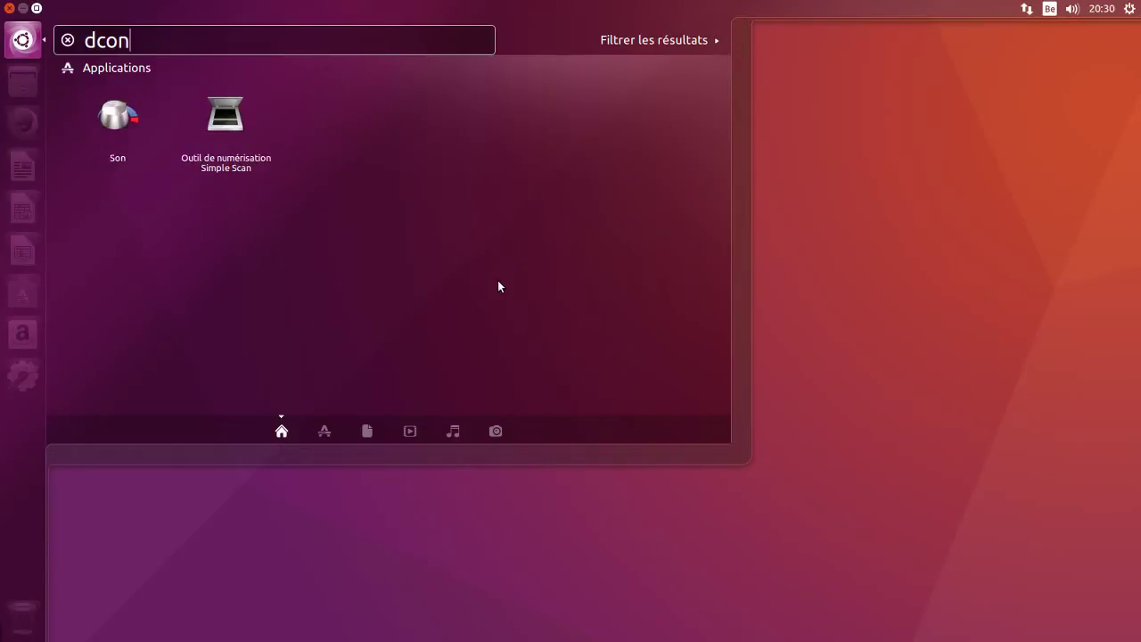
key("BackSpace")
key("BackSpace")
key("BackSpace")
key("BackSpace")
type("con")
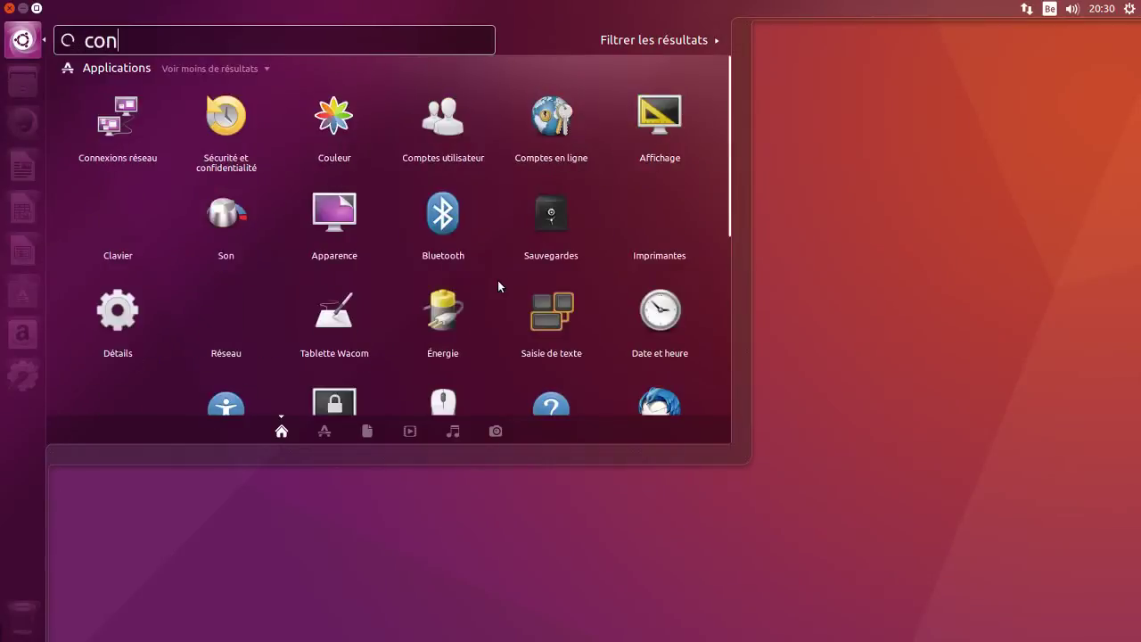
type("f")
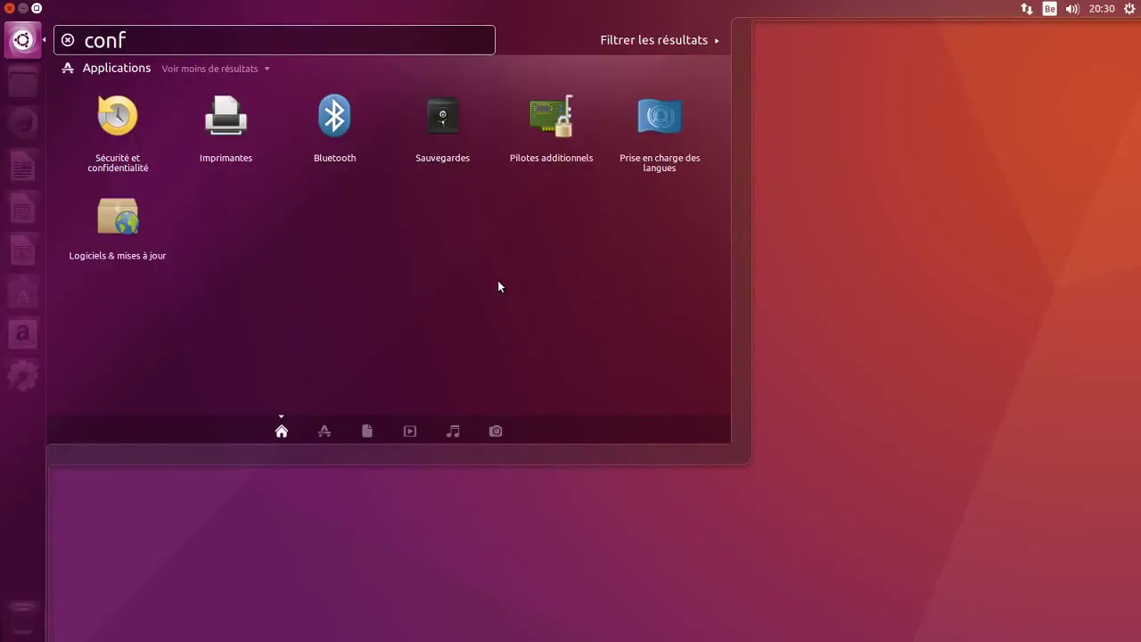
key("BackSpace")
key("BackSpace")
key("BackSpace")
key("BackSpace")
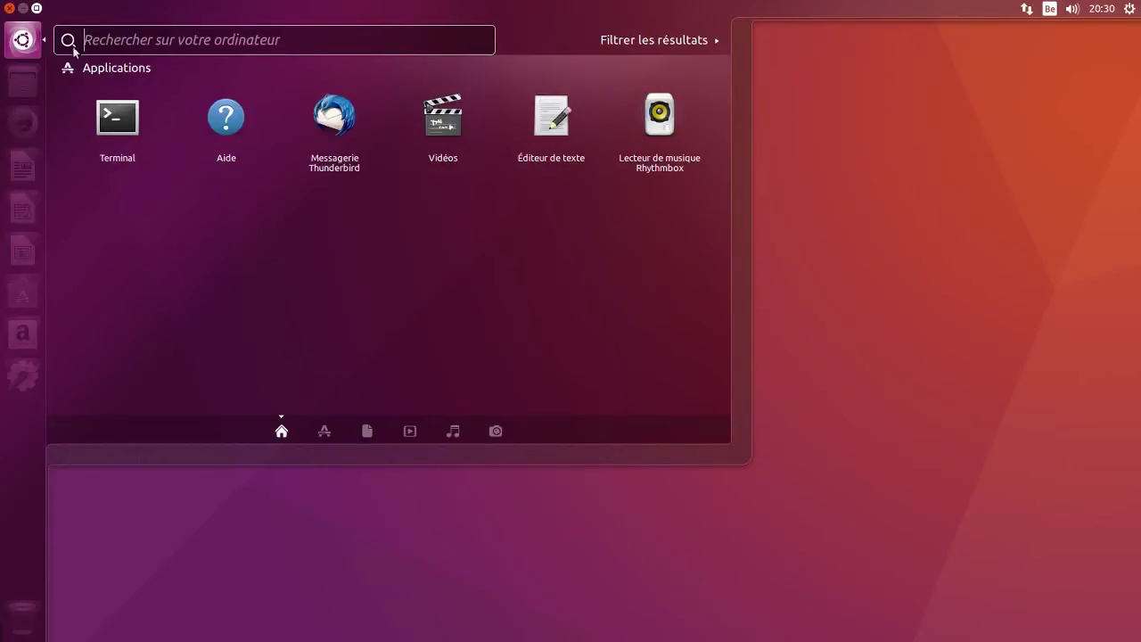
key("Escape")
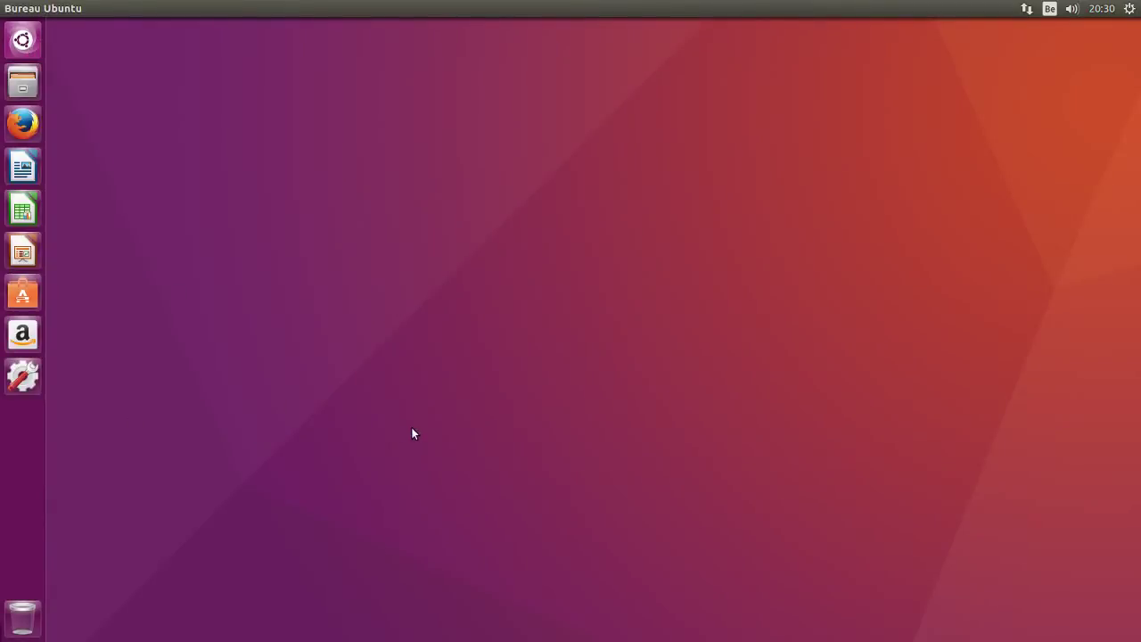
Leave the virtual machine's full-screen mode, switch to Chromium and open the Unity Launcher article bookmarked under 16.04, astuces
key("ctrl+f")
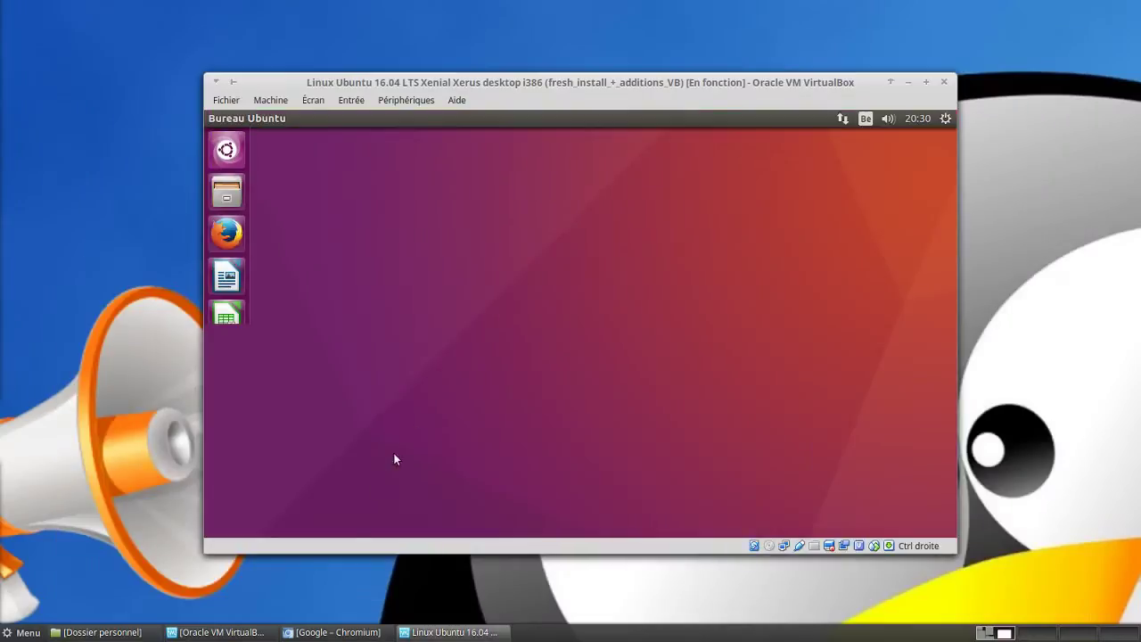
left_click(339, 633)
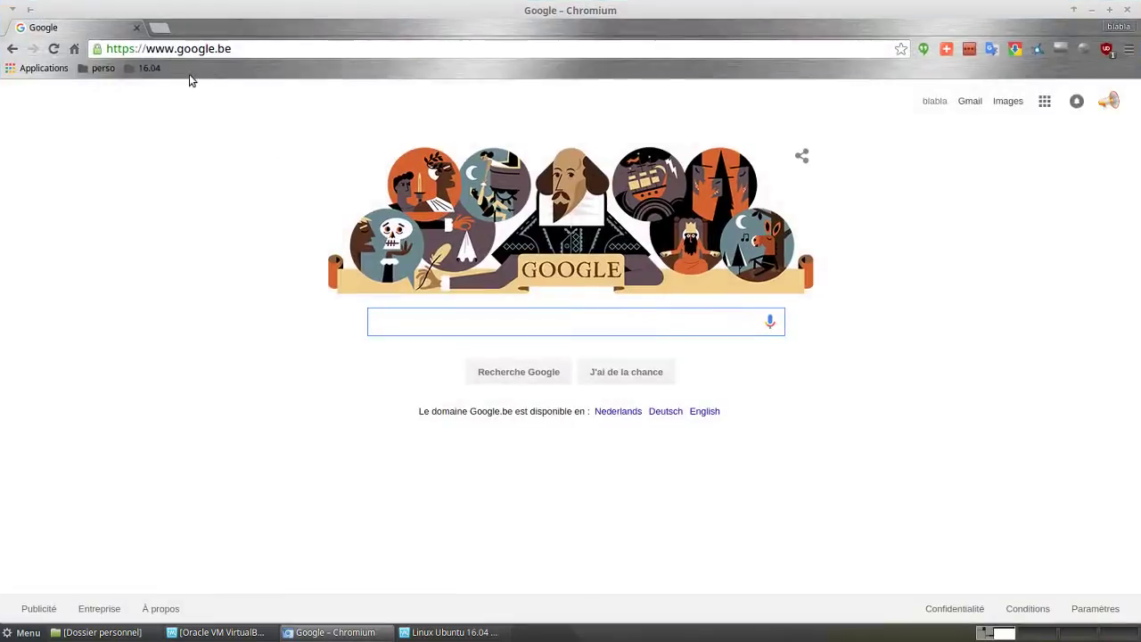
left_click(140, 69)
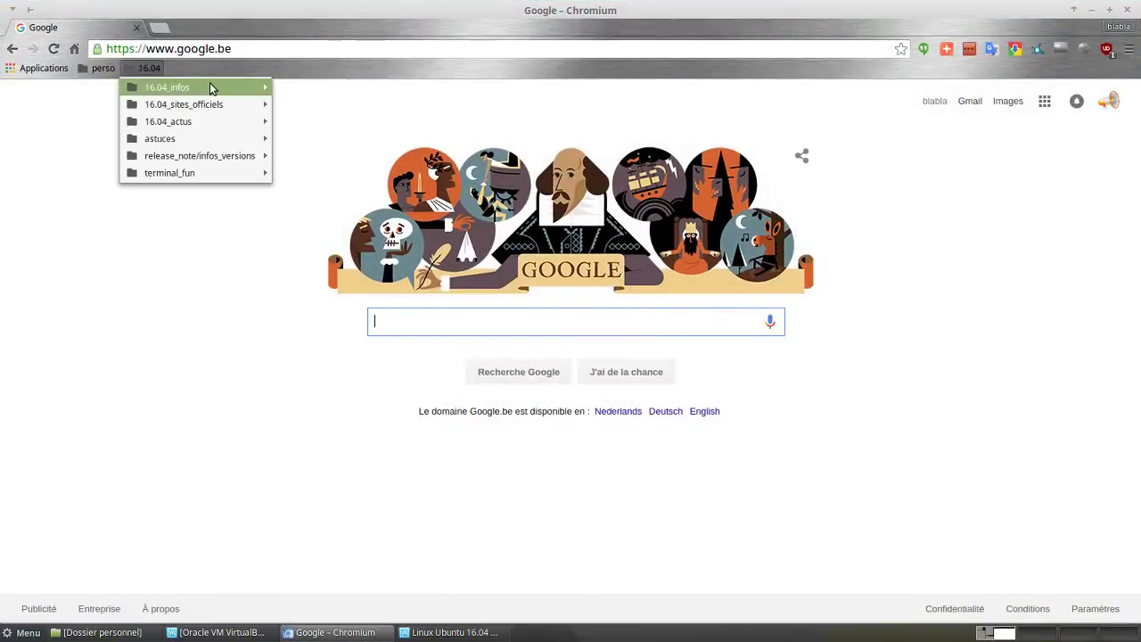
mouse_move(237, 120)
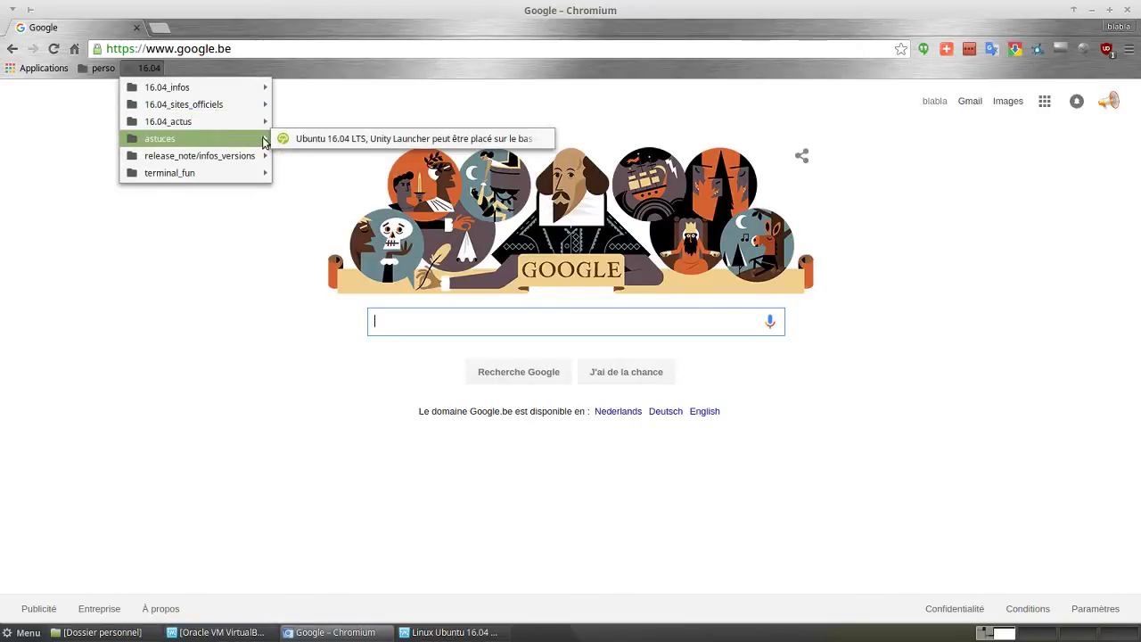
left_click(296, 138)
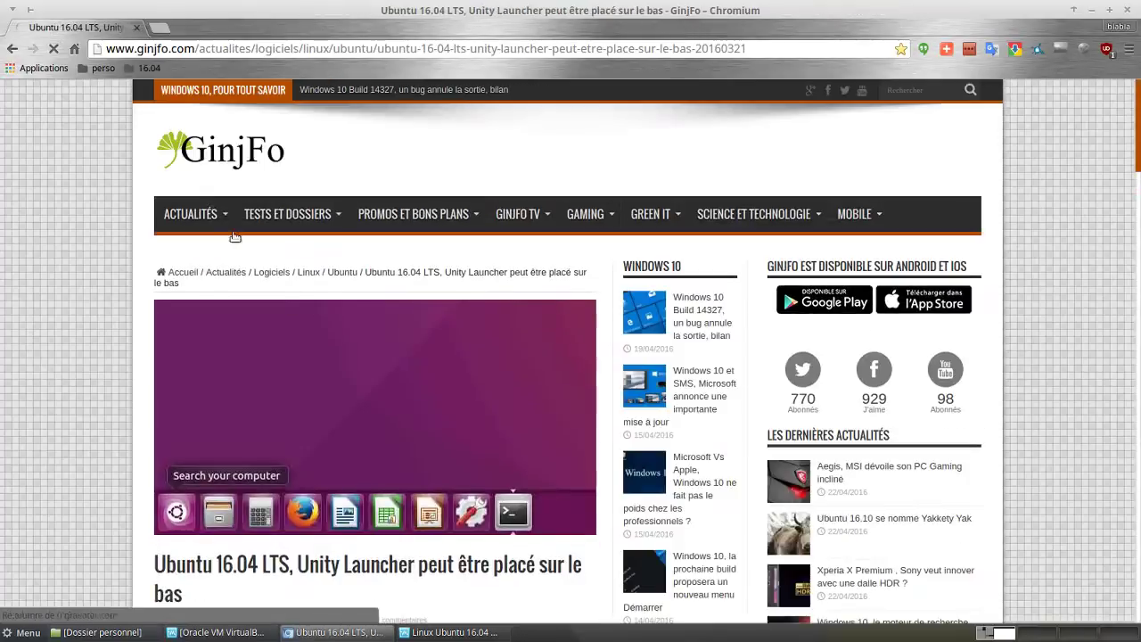
Copy the article's command for placing the launcher at the bottom, gsettings set com.canonical.Unity.Launcher launcher-position Bottom
scroll(328, 351, "down", 7)
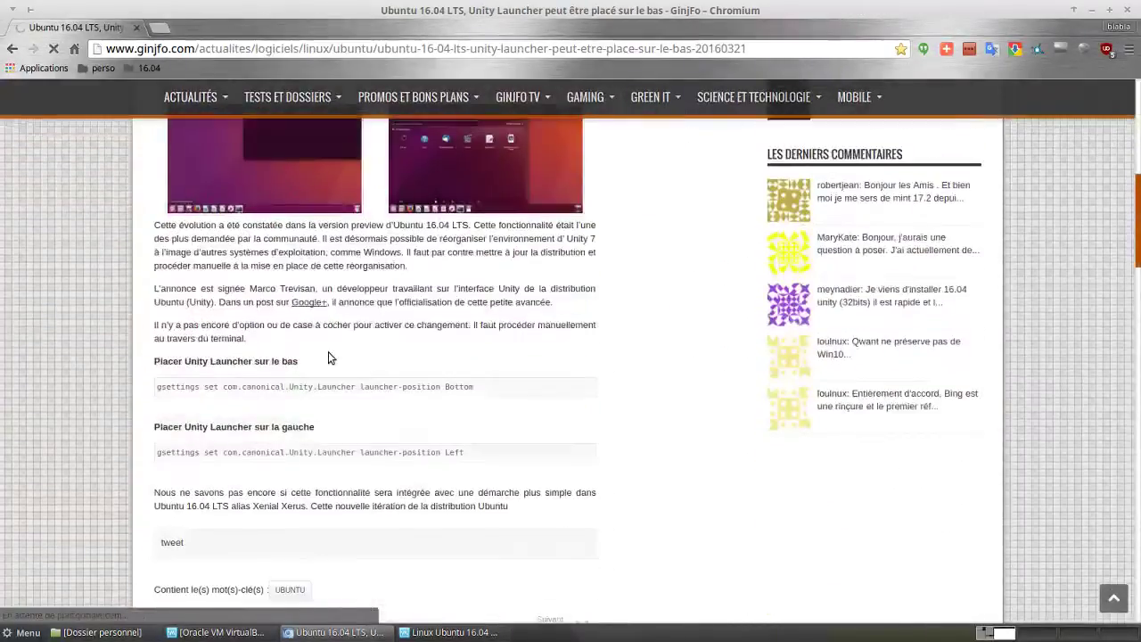
scroll(328, 358, "down", 3)
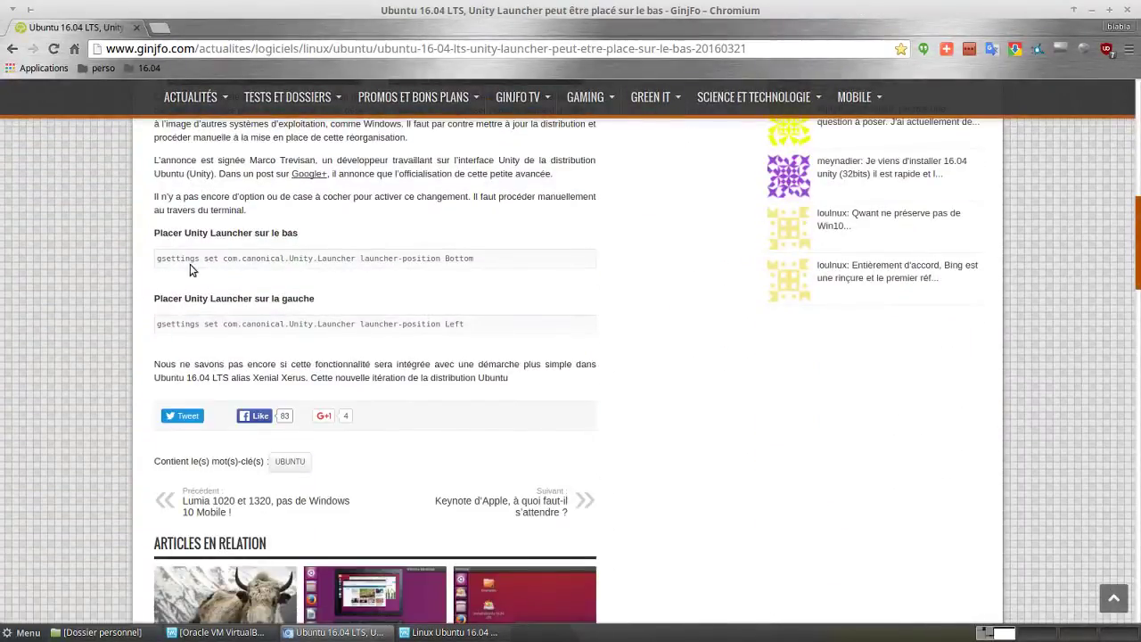
left_click_drag(157, 259, 473, 258)
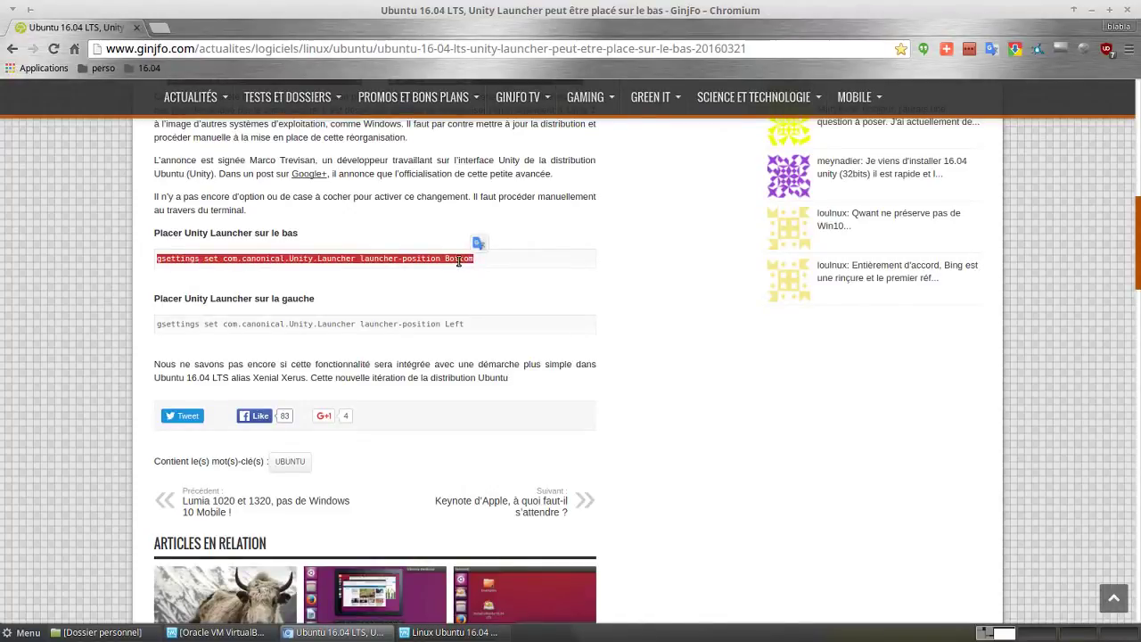
right_click(458, 260)
left_click(470, 270)
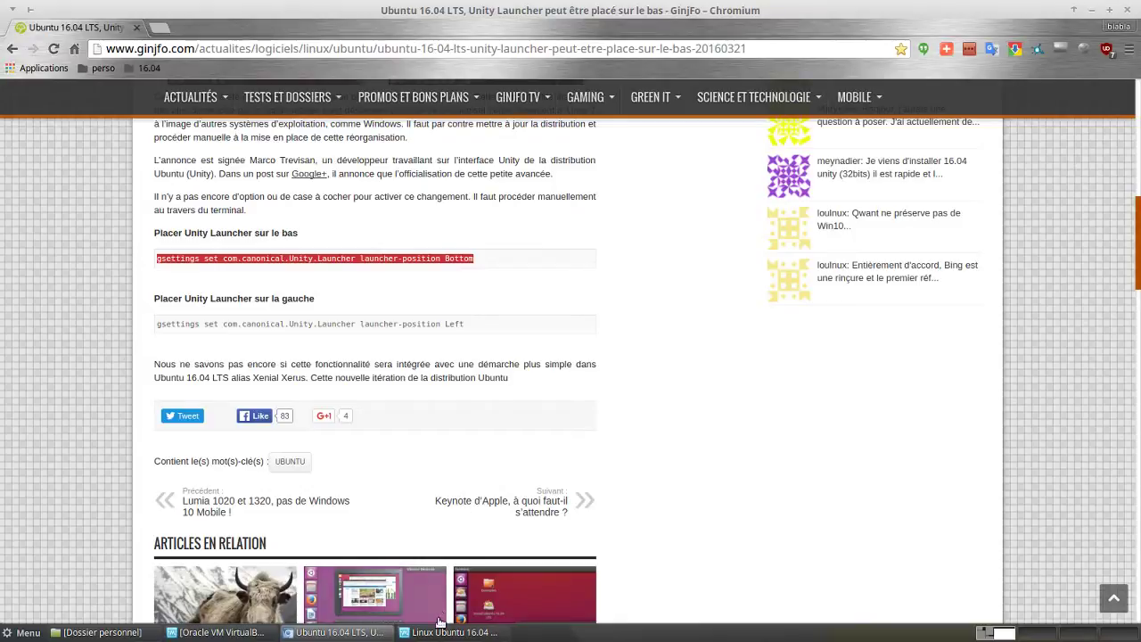
Switch back to the running Ubuntu virtual machine and maximize its window
mouse_move(234, 634)
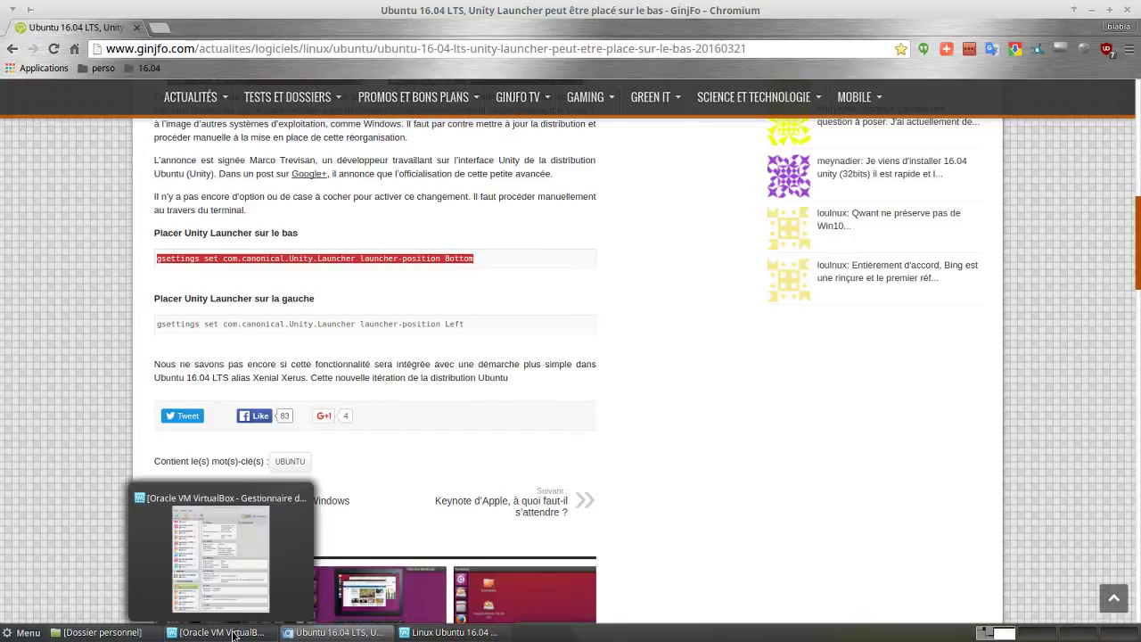
left_click(417, 635)
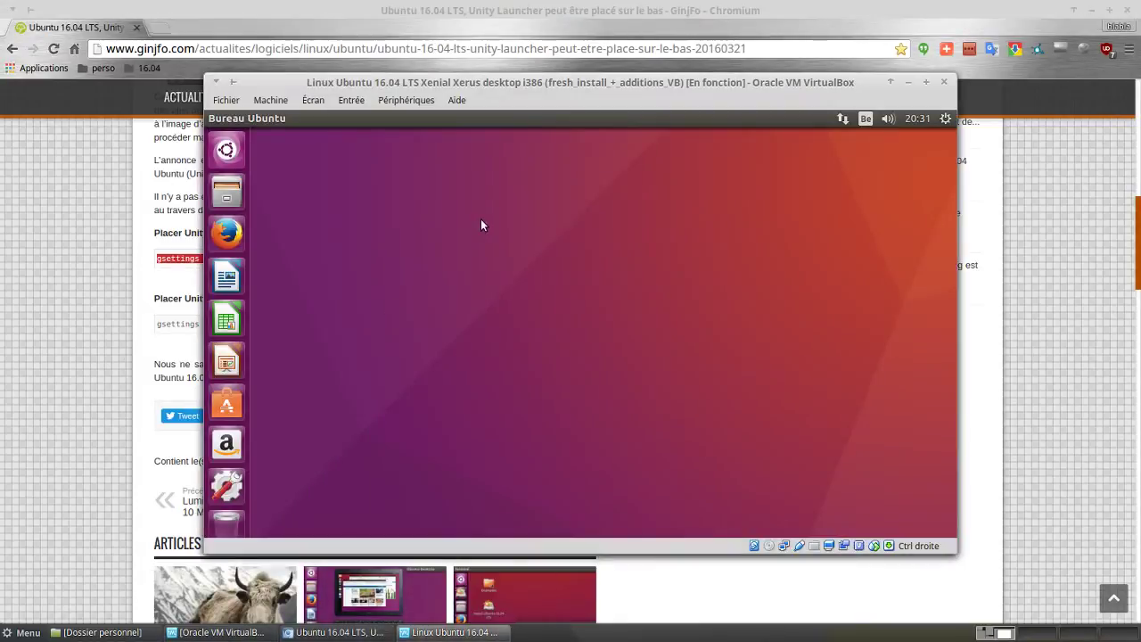
left_click(927, 83)
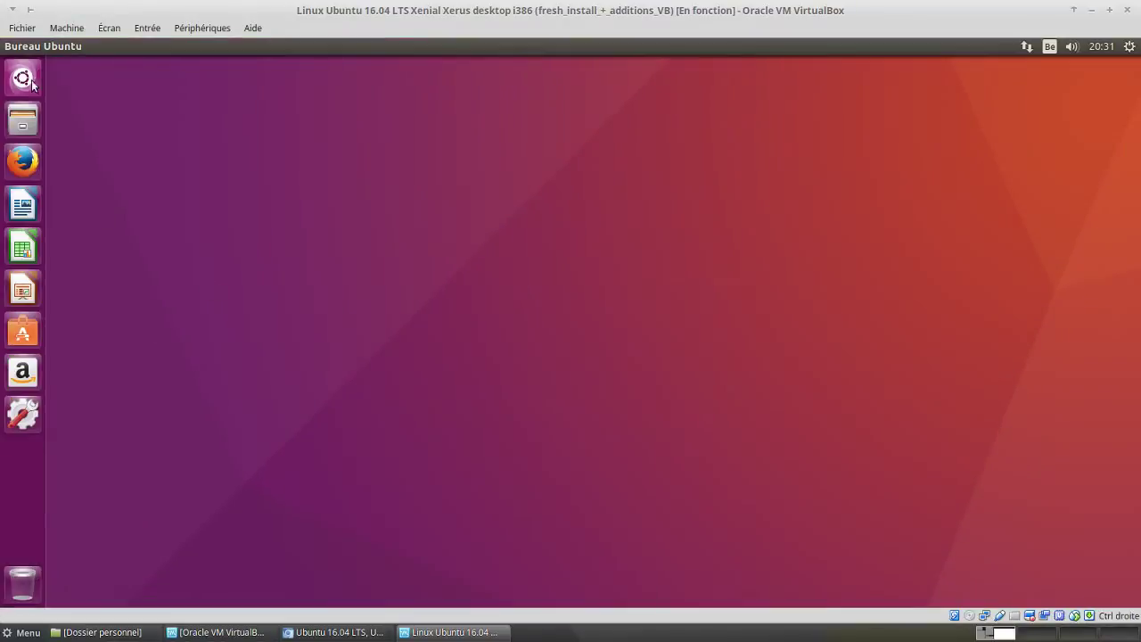
Open a terminal and run the copied command gsettings set com.canonical.Unity.Launcher launcher-position Bottom
left_click(31, 82)
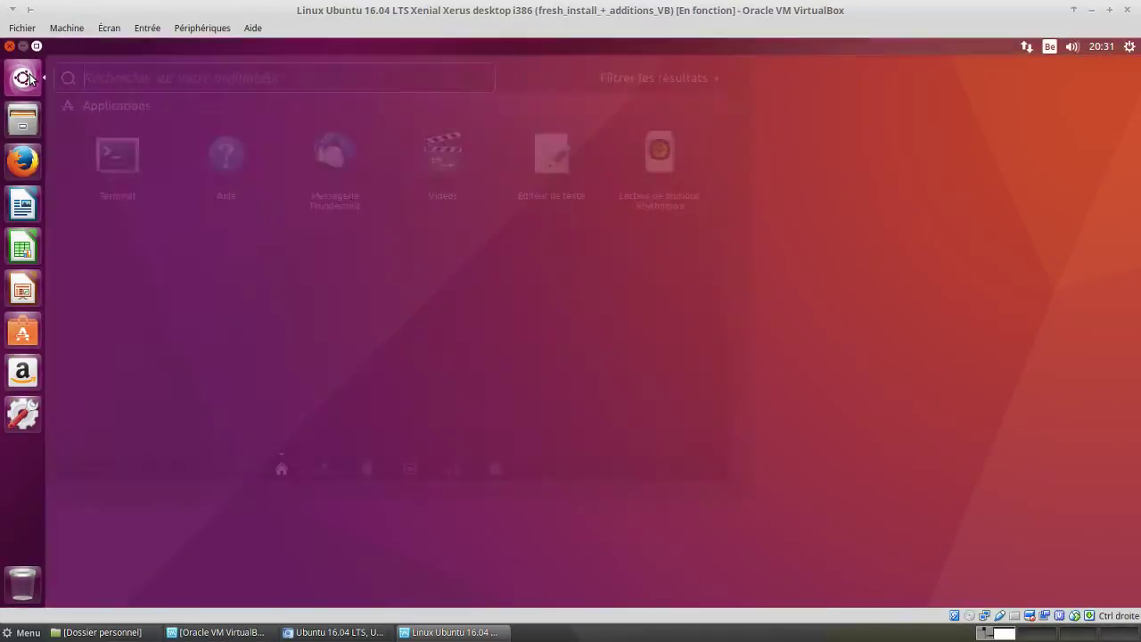
left_click(117, 156)
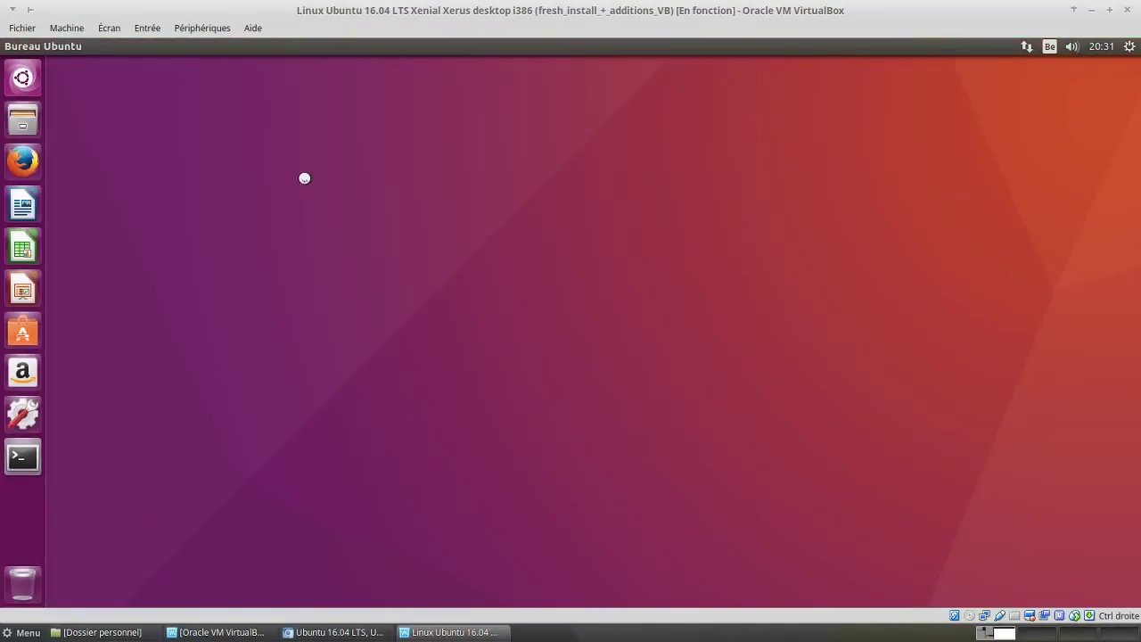
right_click(257, 181)
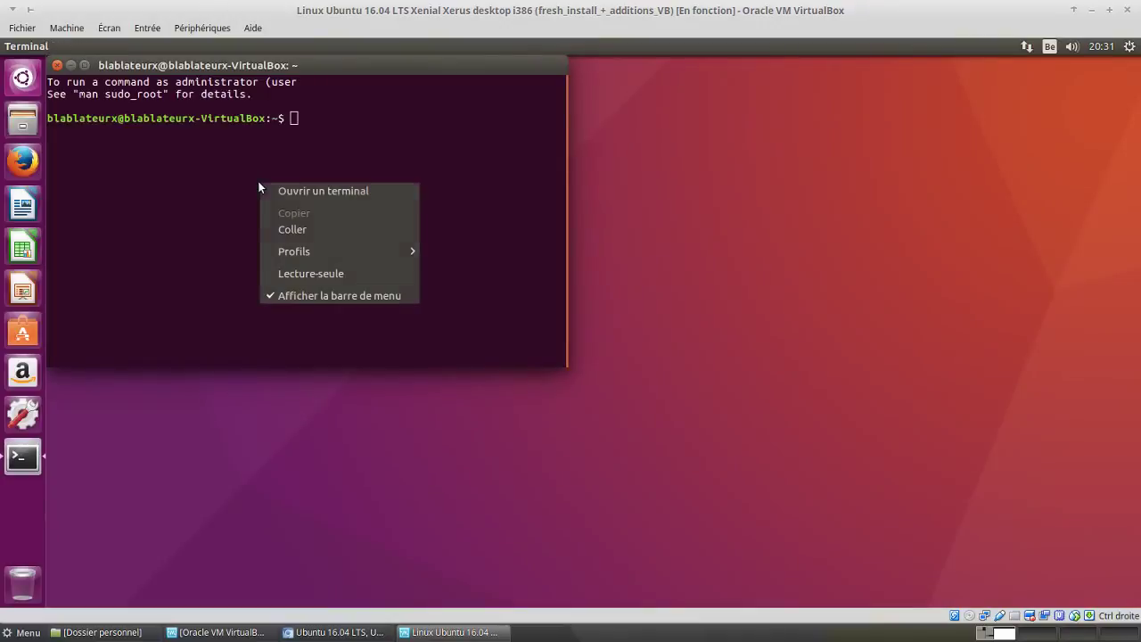
left_click(284, 229)
key("Return")
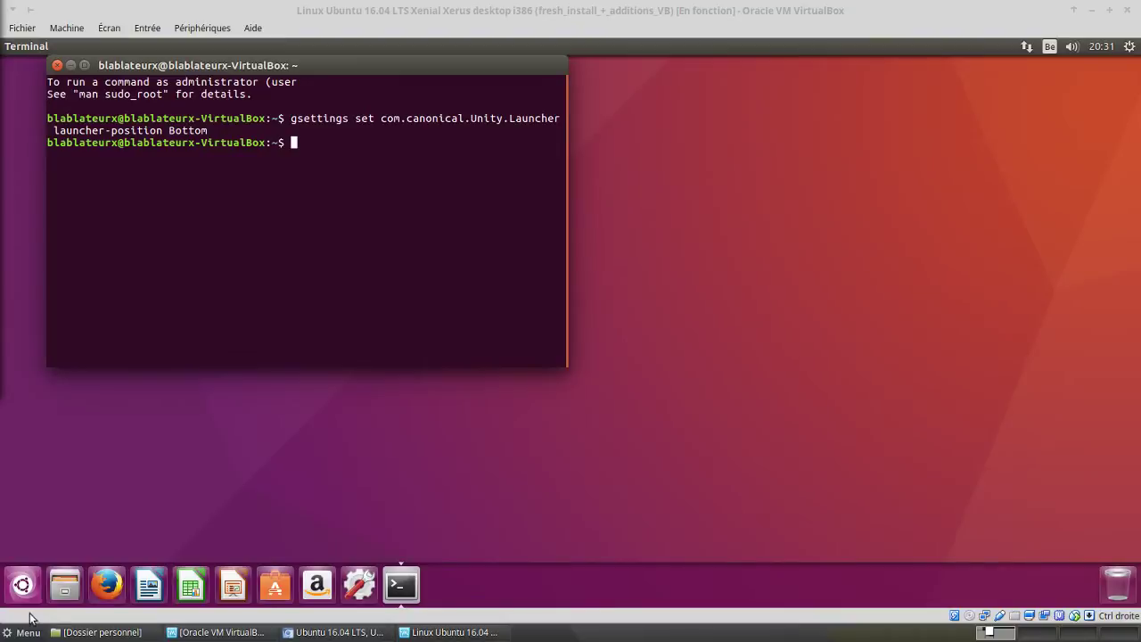
Switch to Chromium and copy the article's command for placing the launcher on the left, gsettings set com.canonical.Unity.Launcher launcher-position Left
left_click(284, 633)
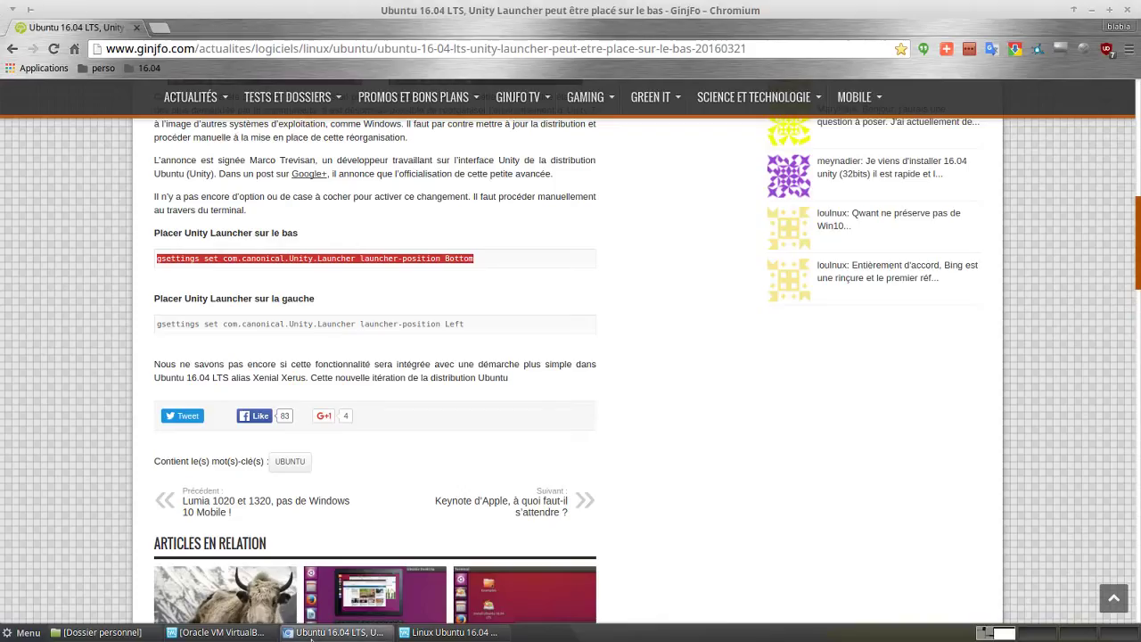
left_click_drag(161, 327, 469, 331)
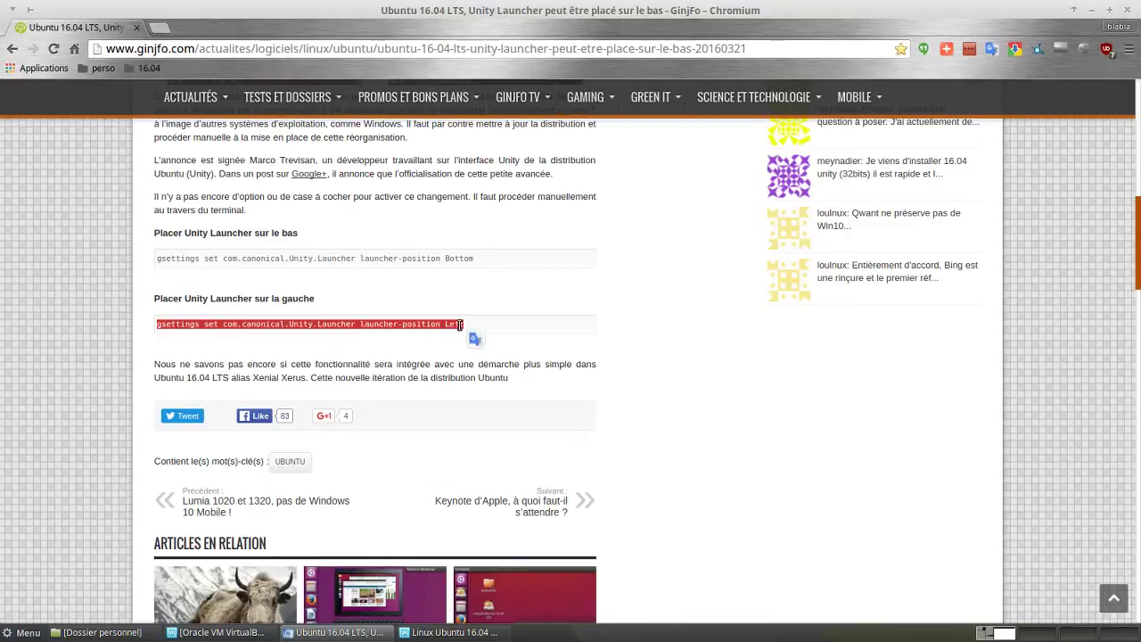
right_click(459, 324)
left_click(470, 337)
Return Chromium to its Google home page and minimize the browser window
key("alt+Tab")
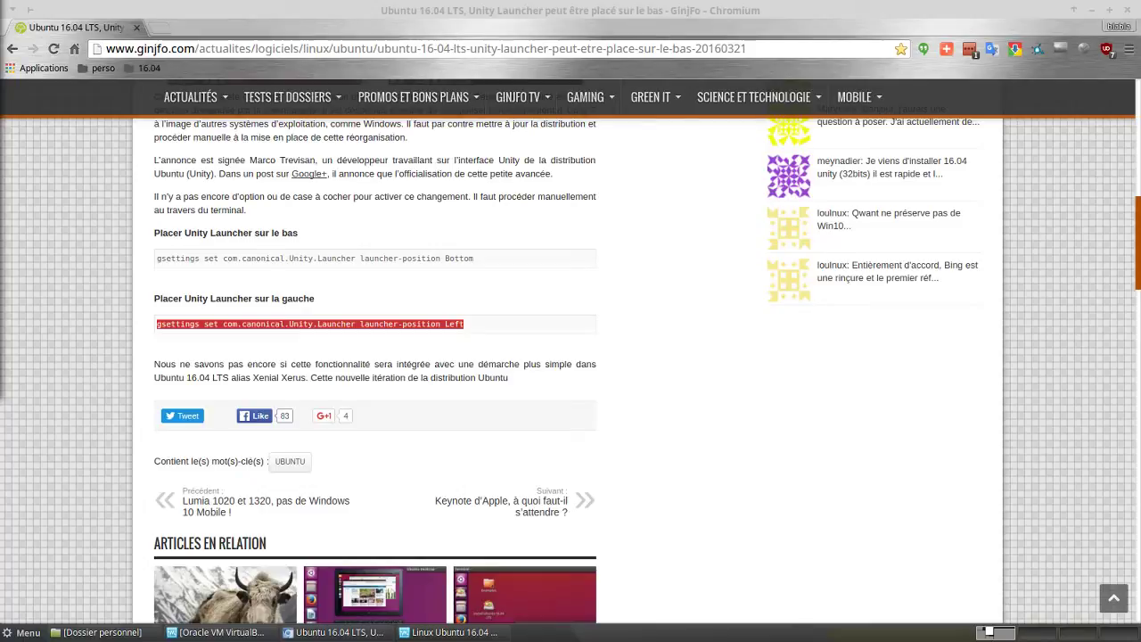
left_click(74, 49)
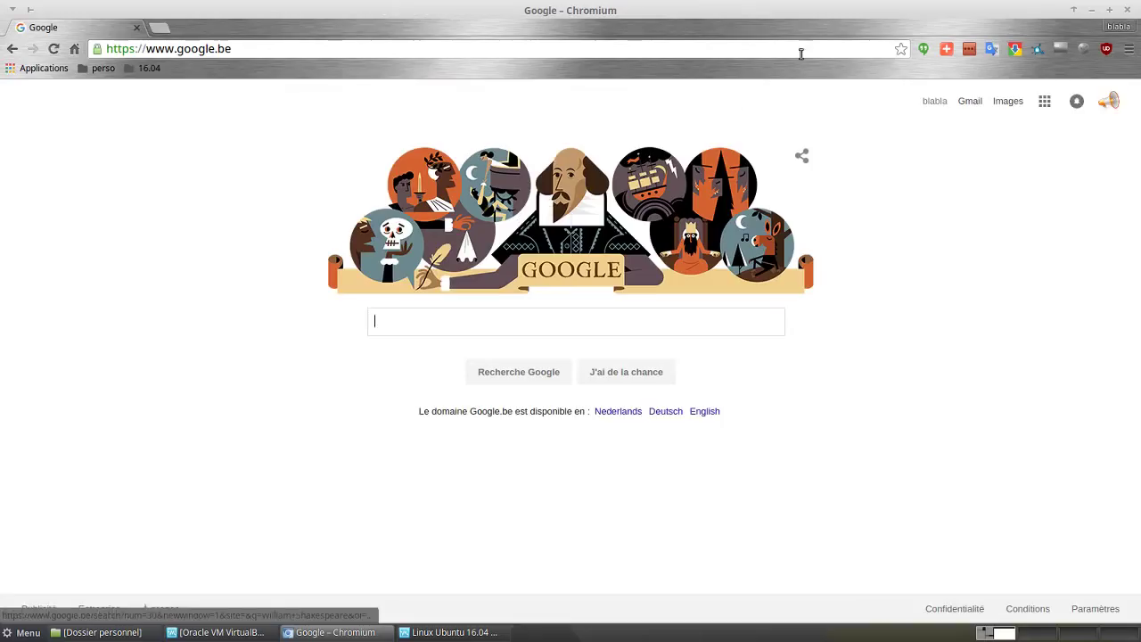
left_click(1092, 10)
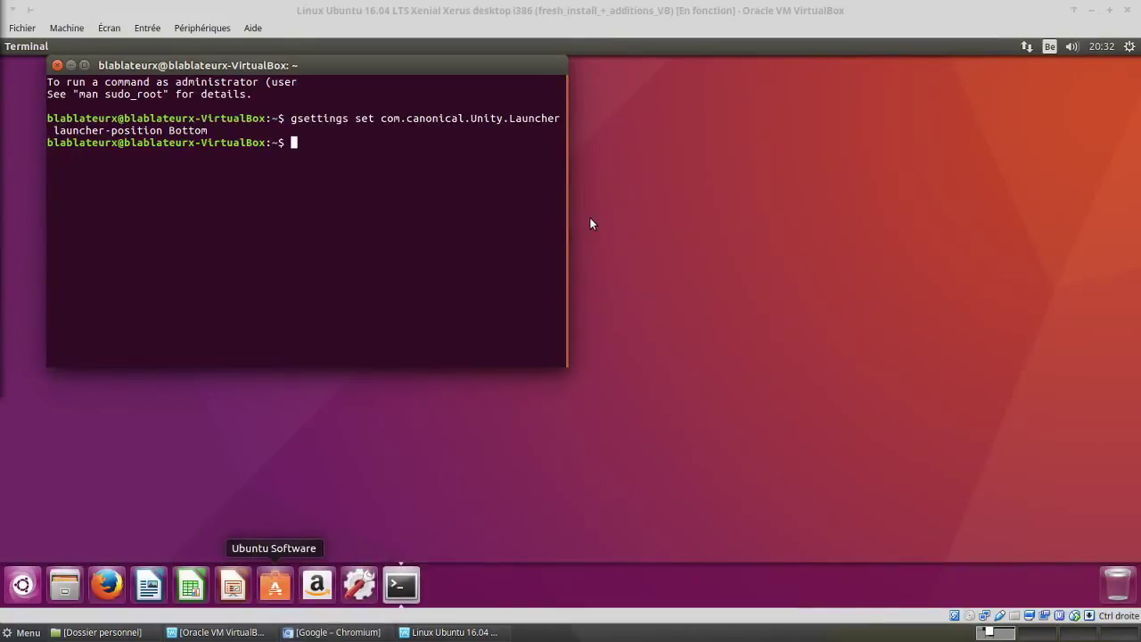
Switch the virtual machine to full screen, then move the terminal toward the middle of the desktop and close it
left_click(719, 239)
key("ctrl+f")
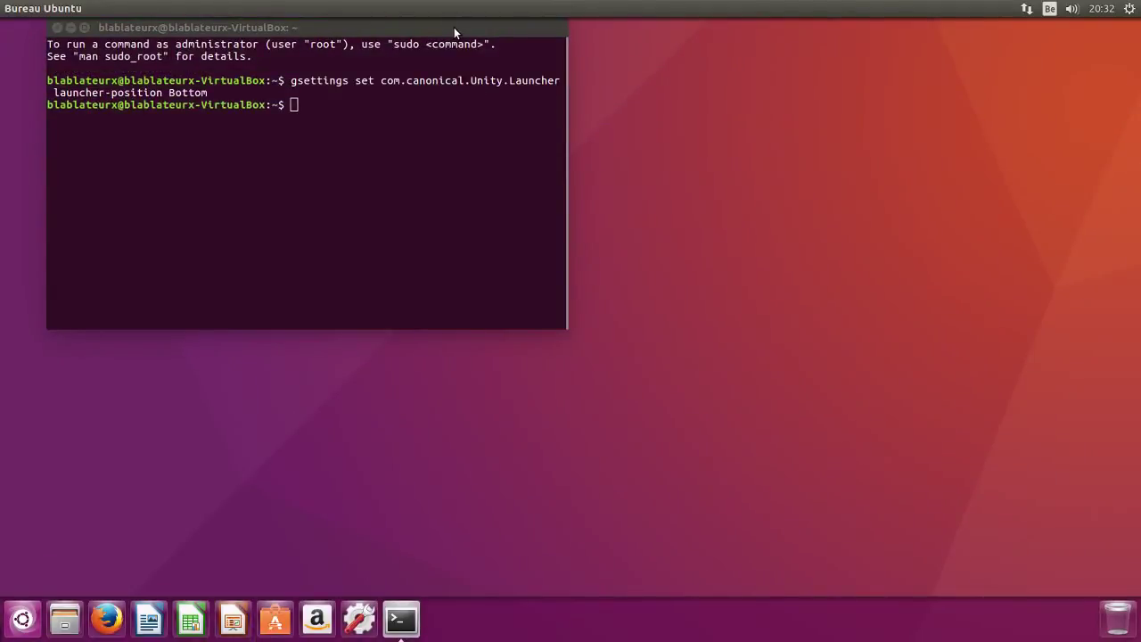
left_click_drag(454, 27, 699, 89)
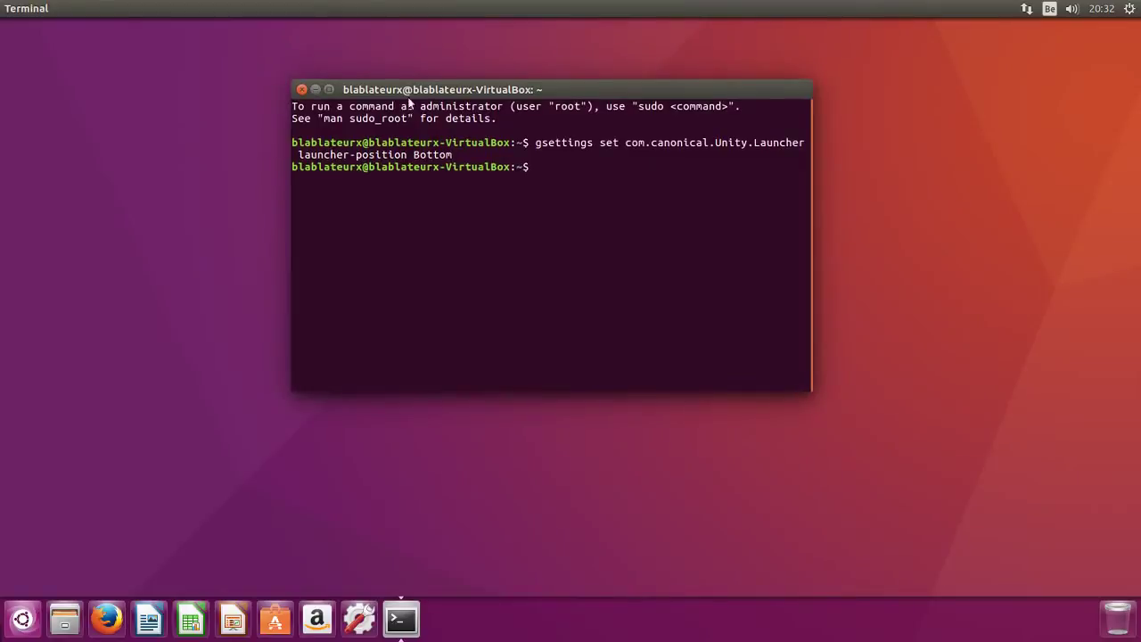
left_click(301, 89)
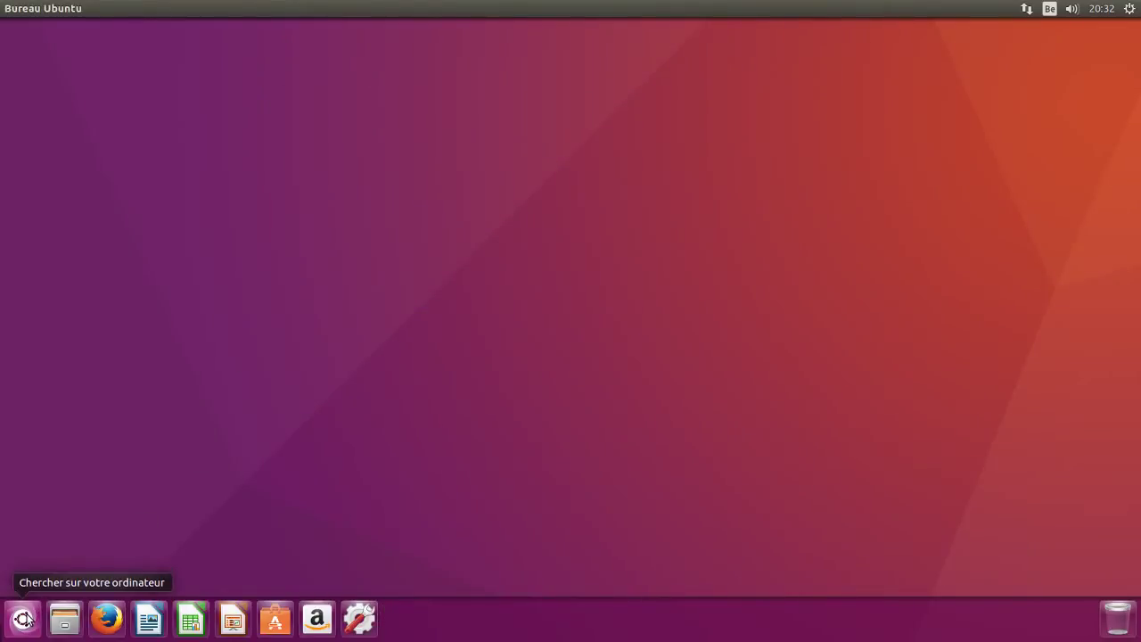
Open the Dash twice from the relocated launcher to view its home page, closing it each time
left_click(24, 618)
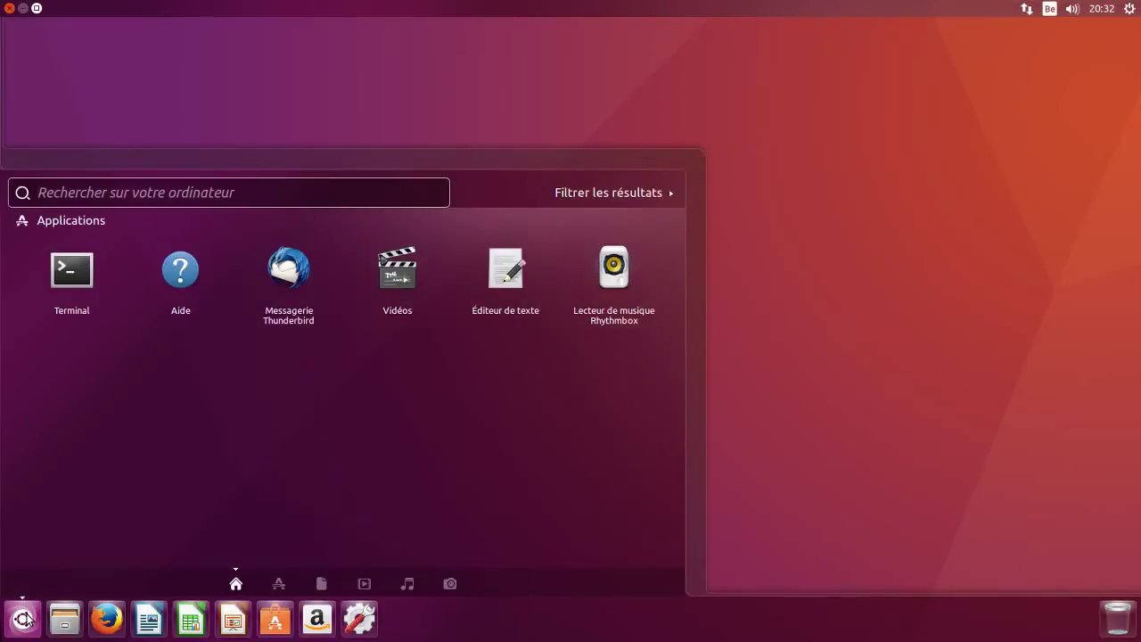
left_click(24, 619)
left_click(24, 619)
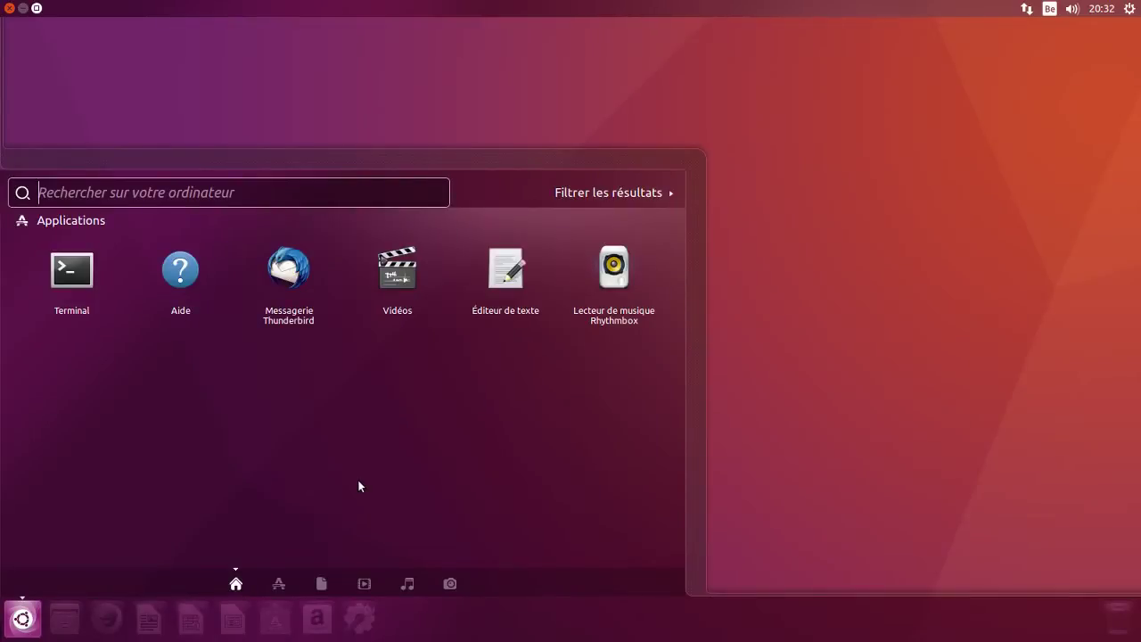
left_click(1102, 282)
Open the Dash and search the computer for "fir" and "fic", clearing each search
key("super")
type("fir")
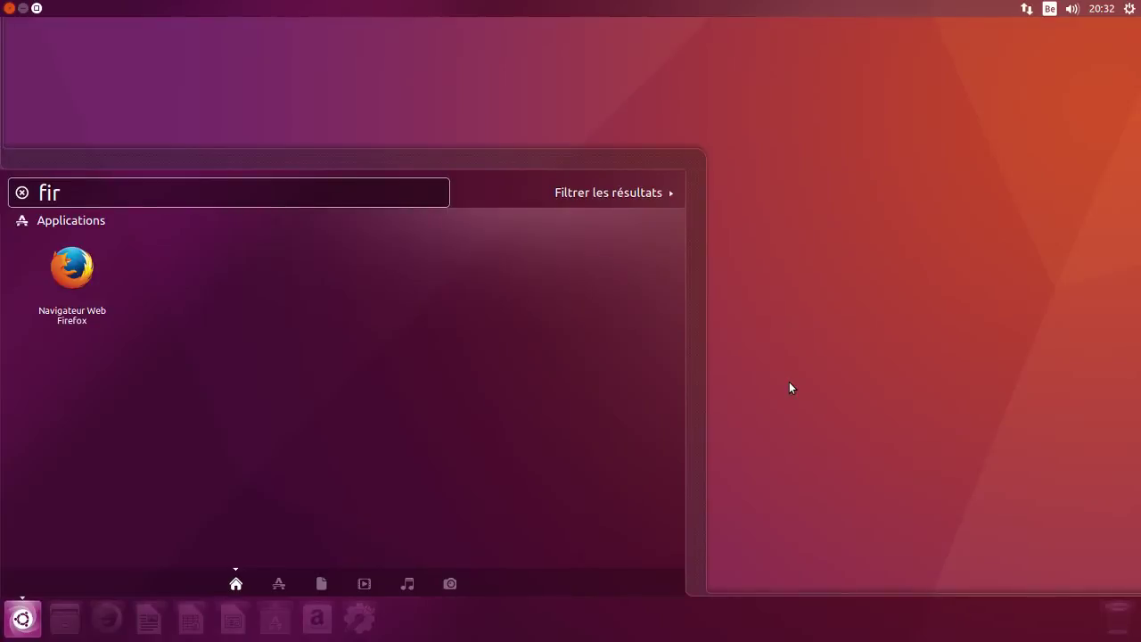
key("BackSpace")
key("BackSpace")
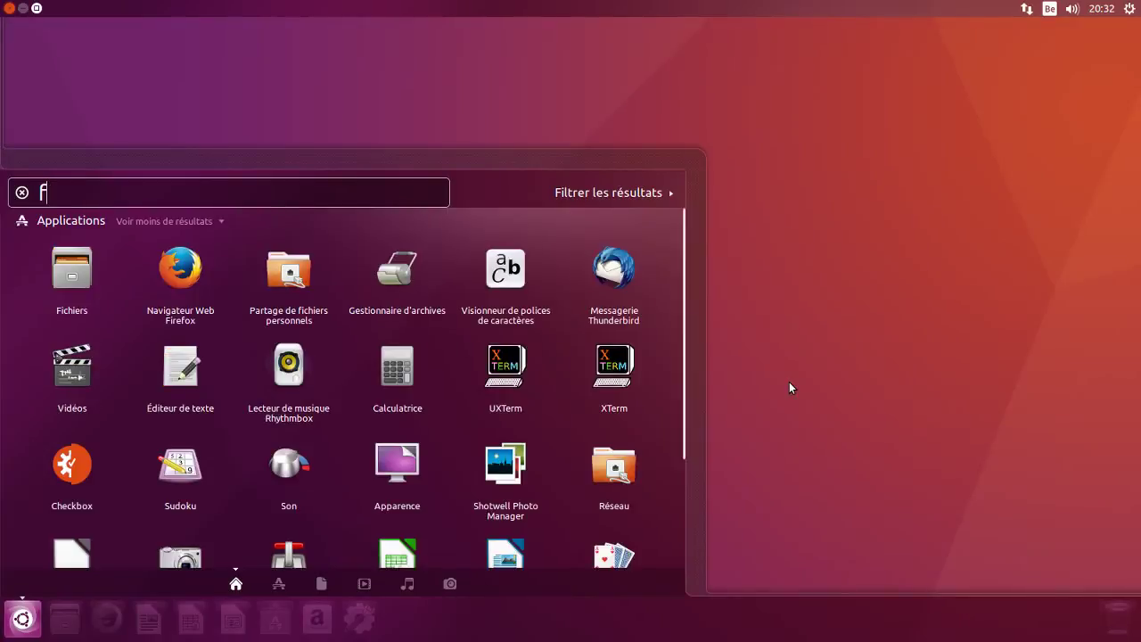
key("BackSpace")
type("fic")
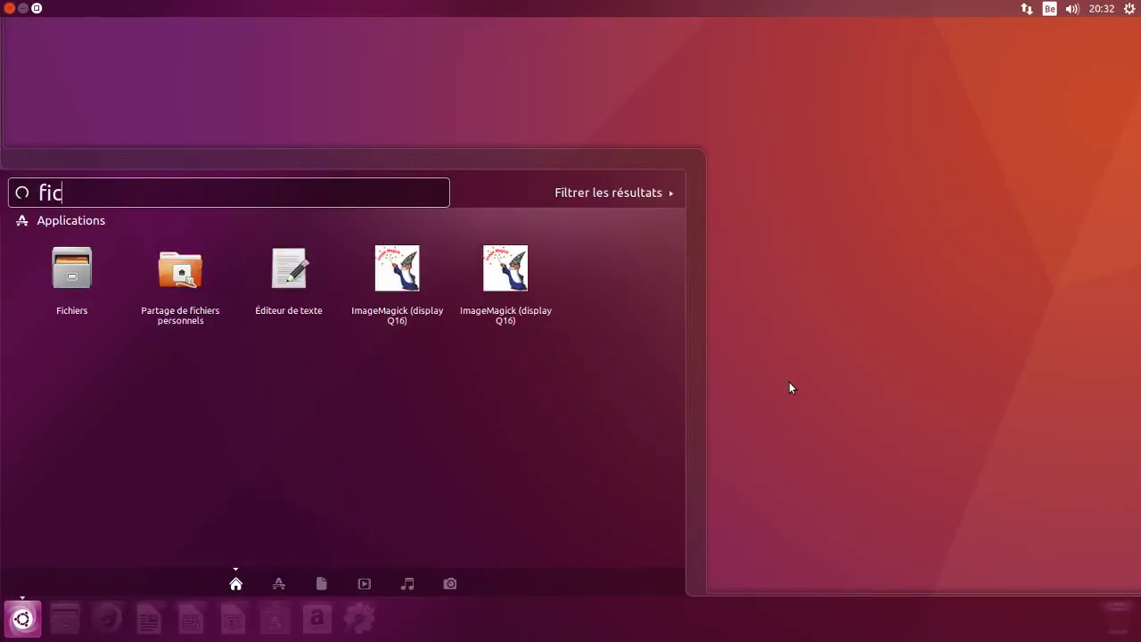
key("BackSpace")
key("BackSpace")
key("BackSpace")
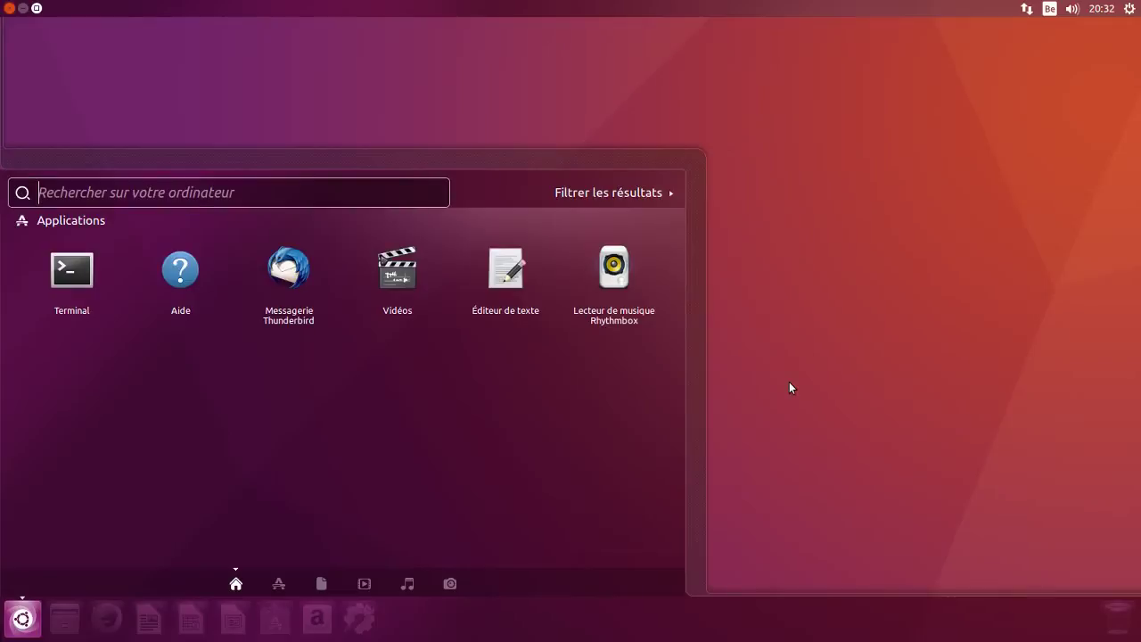
Search the Dash for "chat" and "mus", clearing the search each time
type("chat")
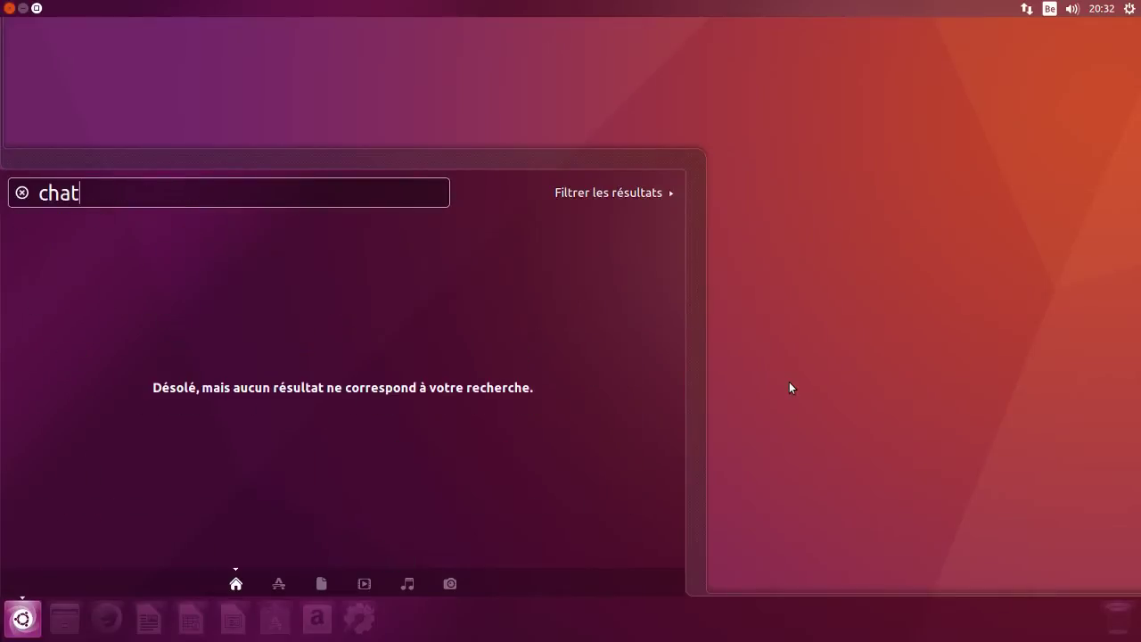
key("BackSpace")
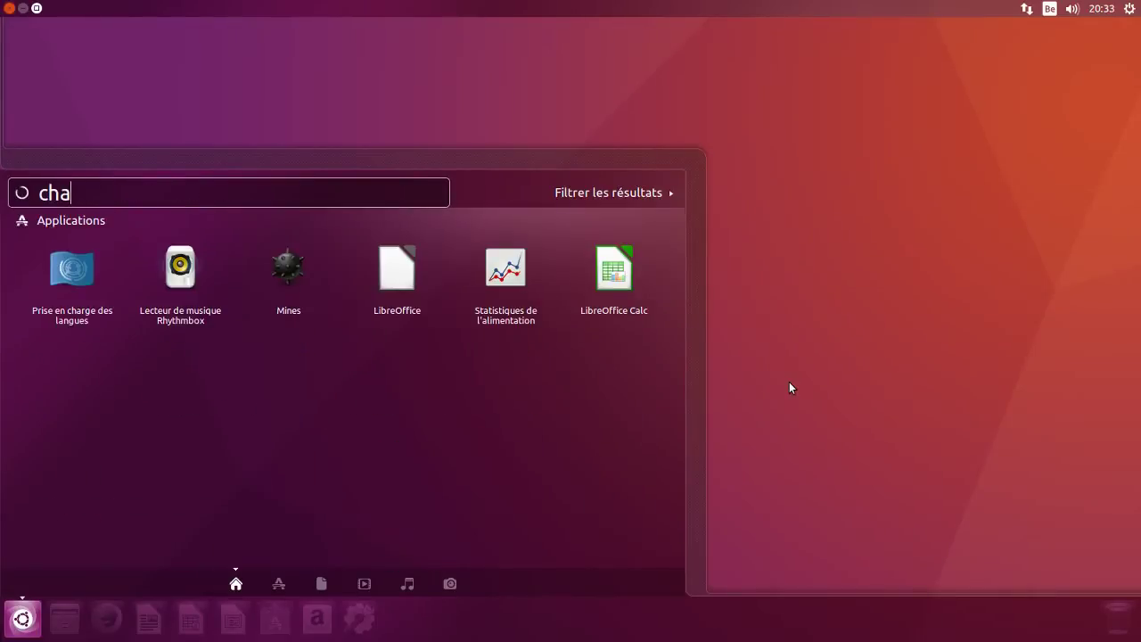
key("BackSpace")
key("BackSpace")
key("BackSpace")
type("mus")
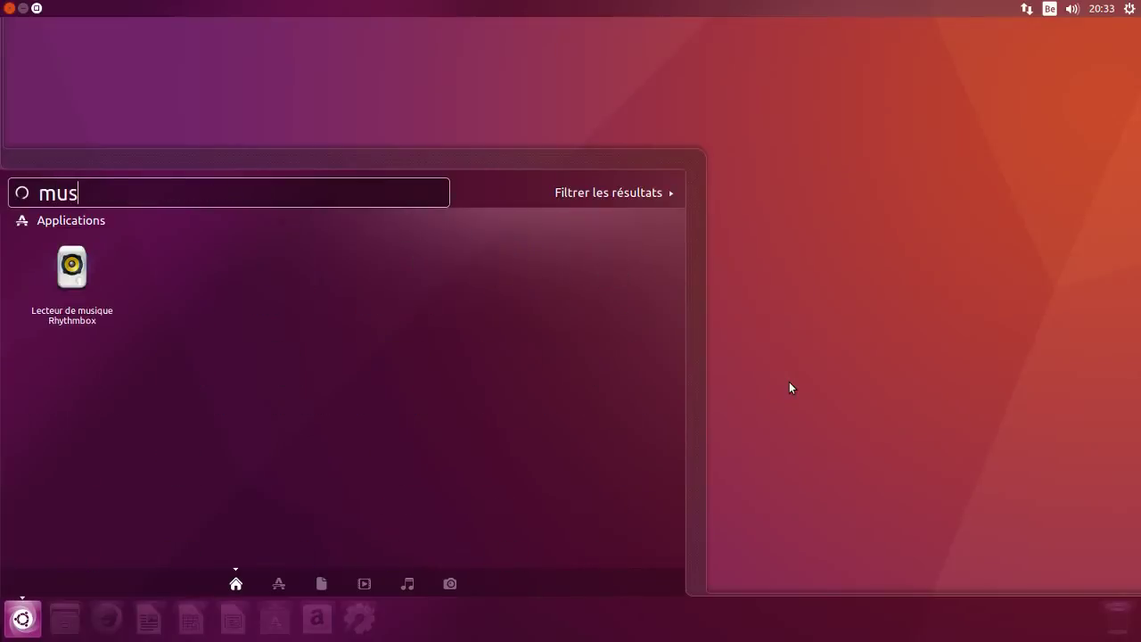
key("BackSpace")
key("BackSpace")
key("BackSpace")
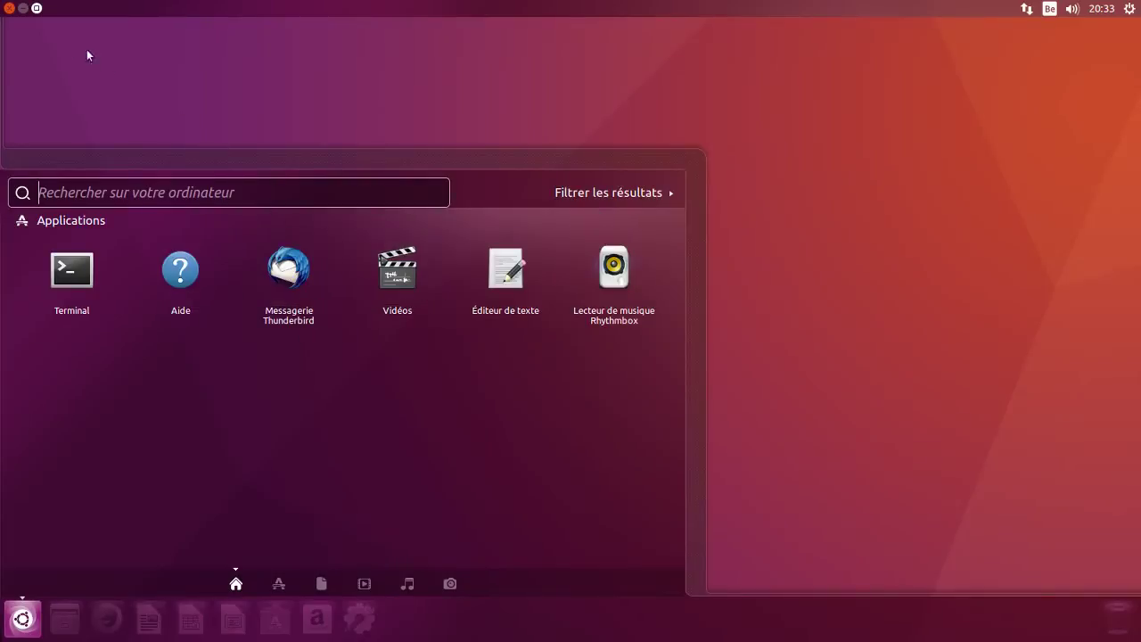
Maximize the Dash and browse its applications, files and folders, videos, music and photos pages
left_click(37, 10)
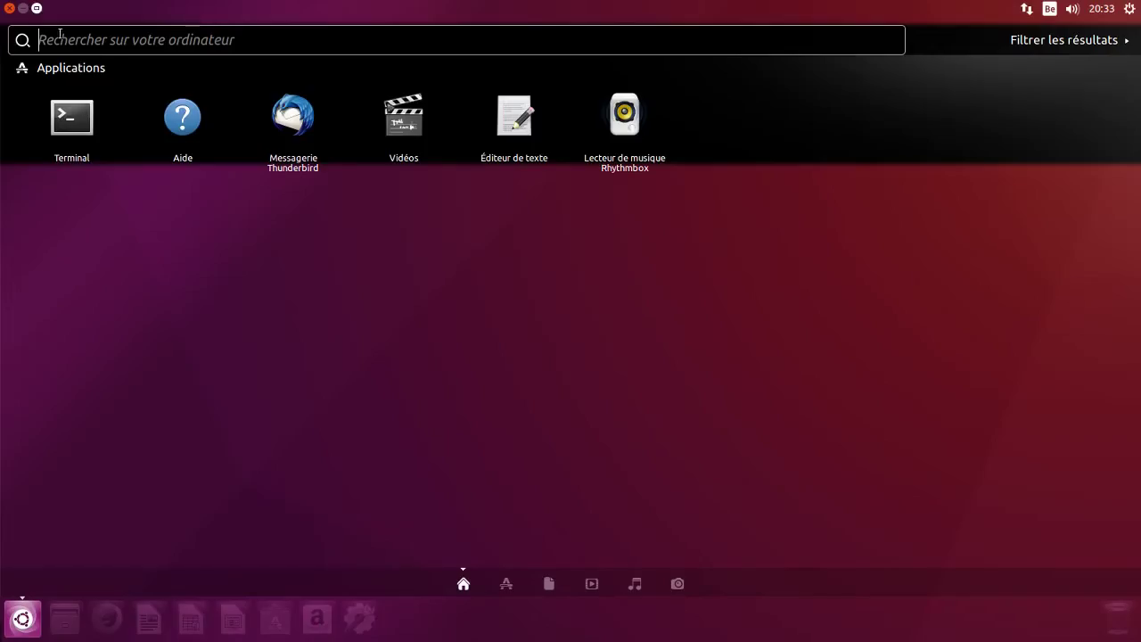
left_click(509, 586)
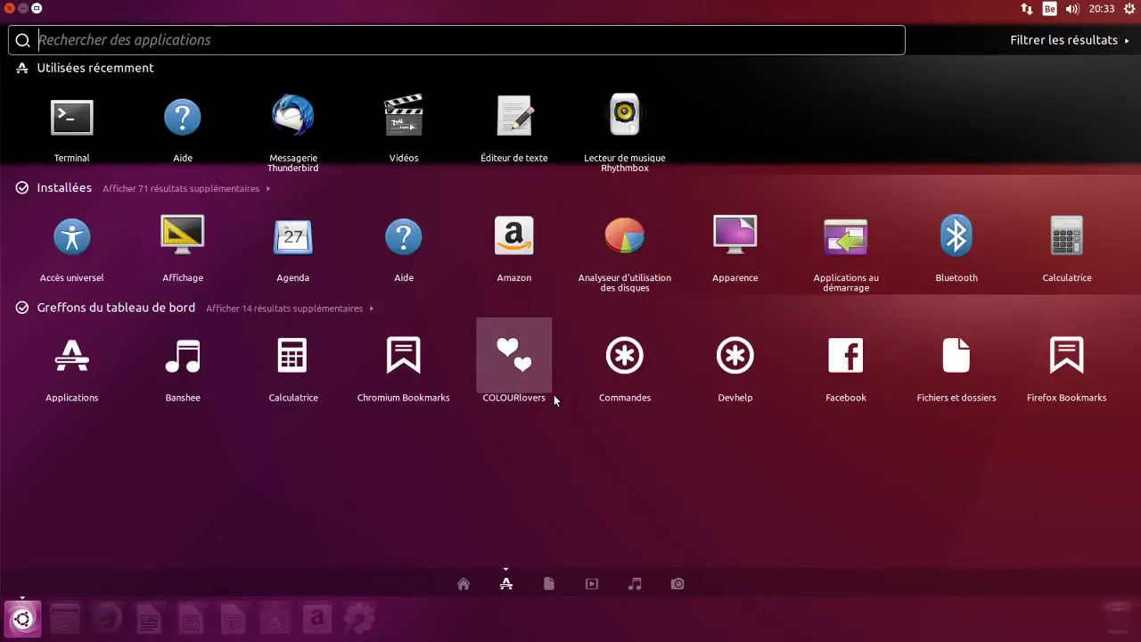
left_click(548, 584)
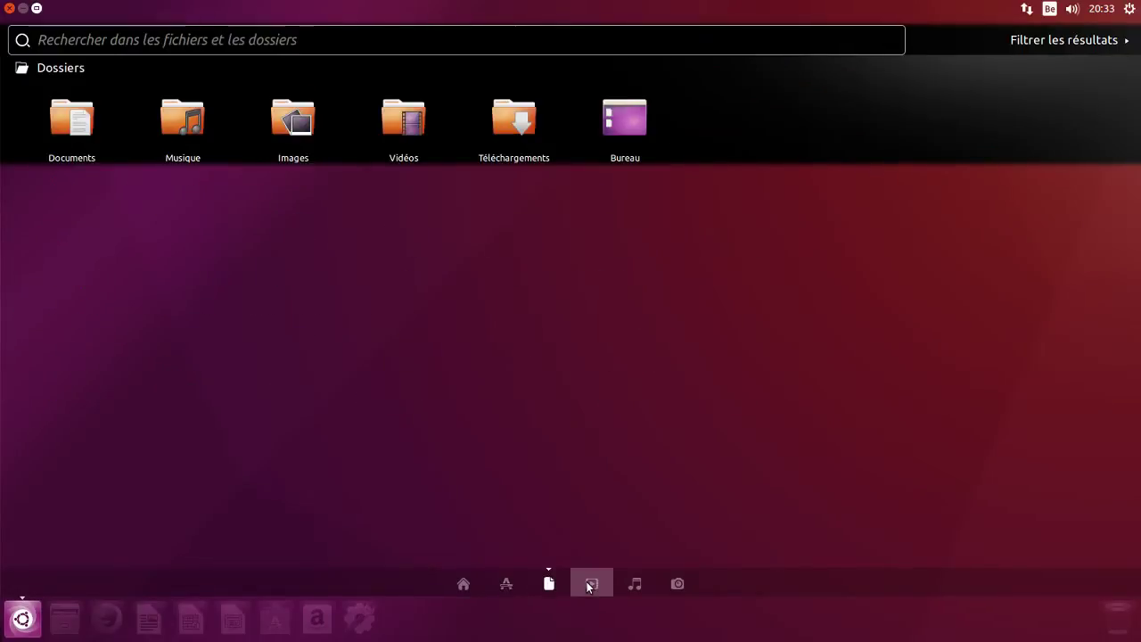
left_click(590, 584)
left_click(634, 584)
left_click(673, 585)
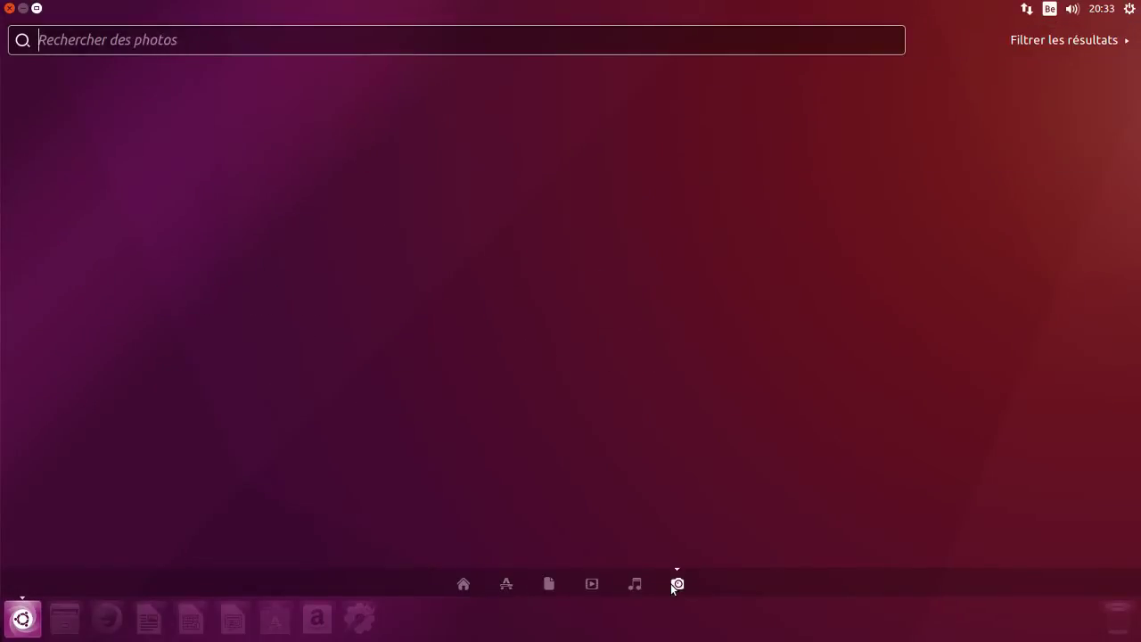
Restore the Dash to its smaller size, view the photo filters, browse the home, applications, files, videos and music pages, and close it
left_click(36, 8)
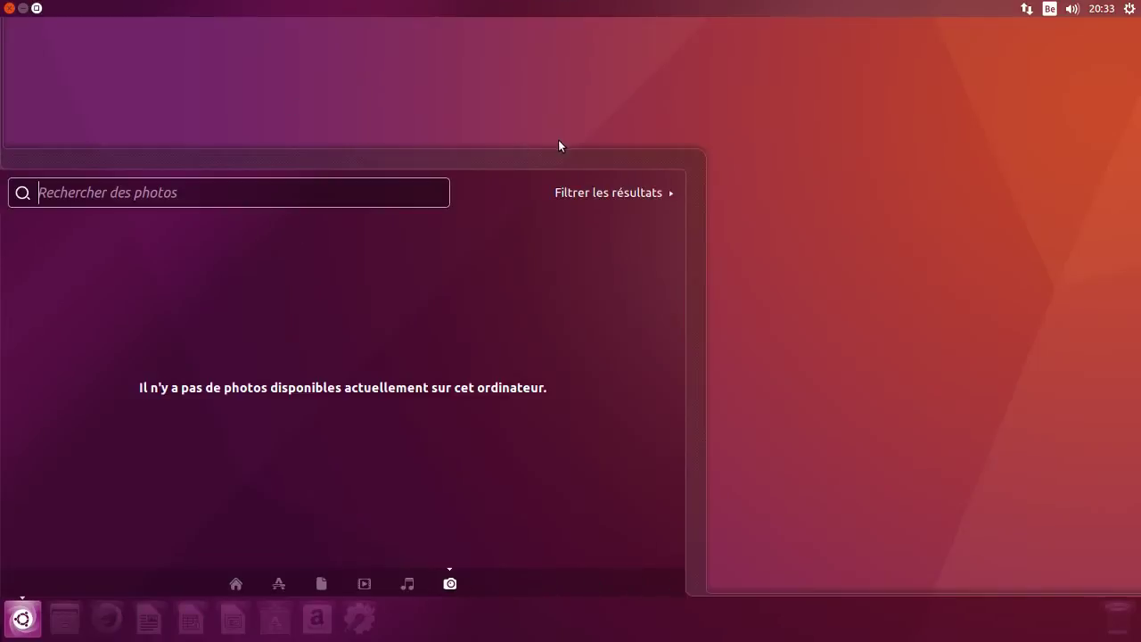
left_click(644, 193)
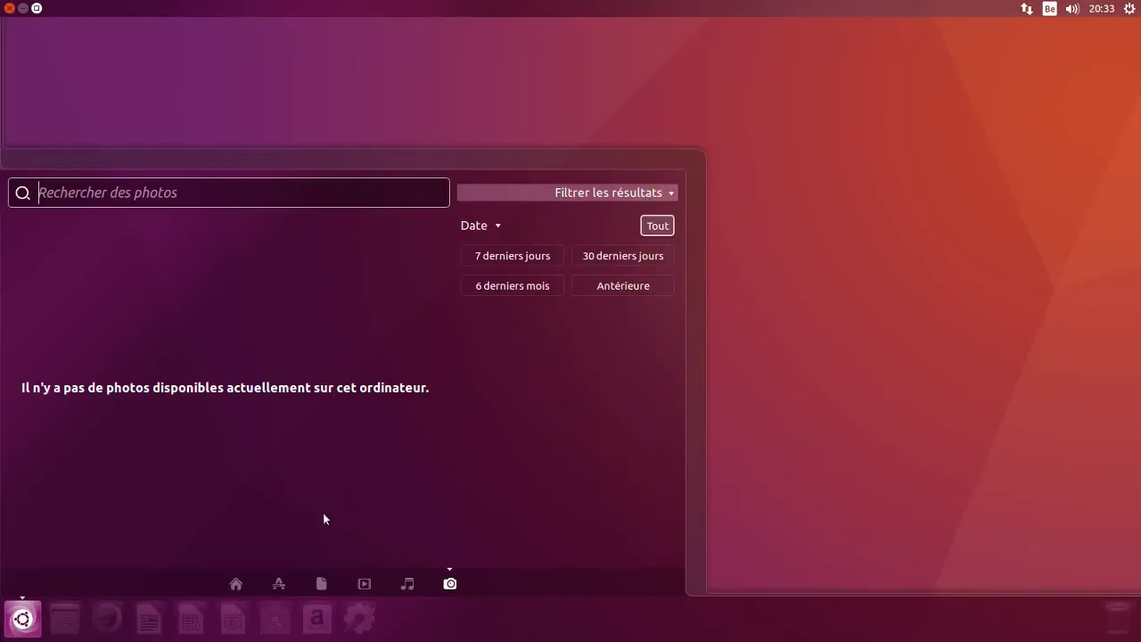
left_click(236, 584)
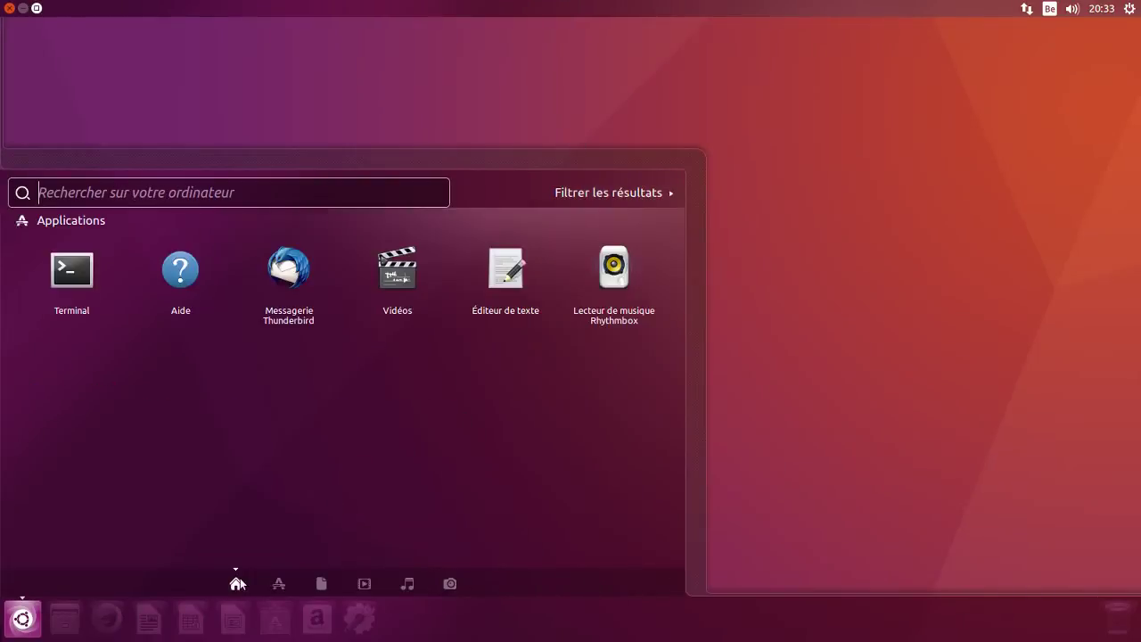
left_click(284, 582)
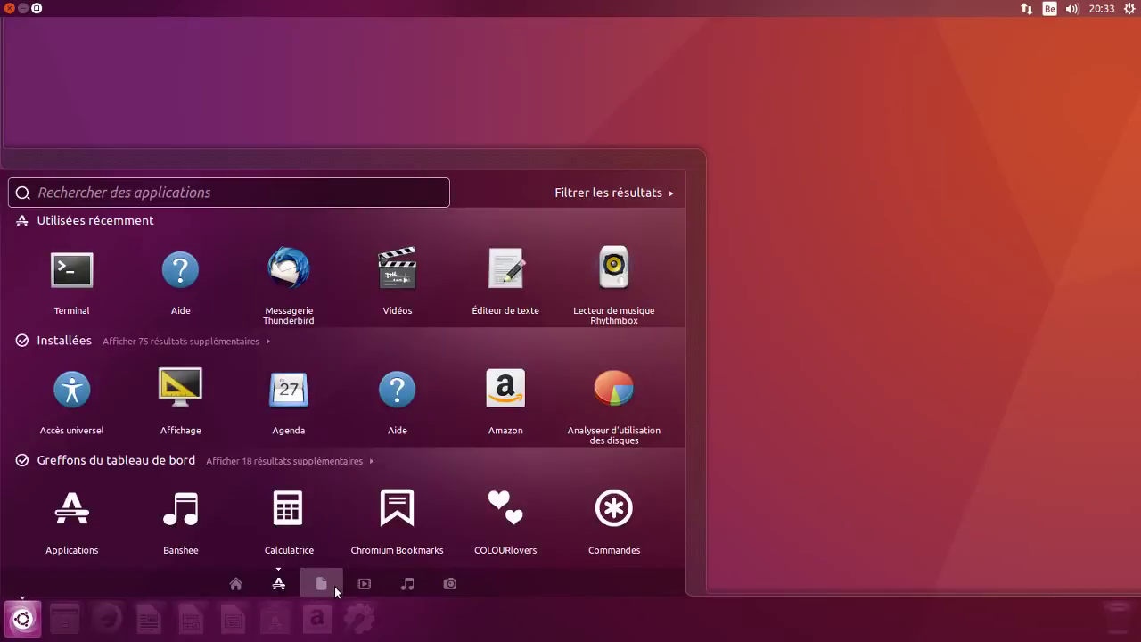
left_click(334, 586)
left_click(366, 585)
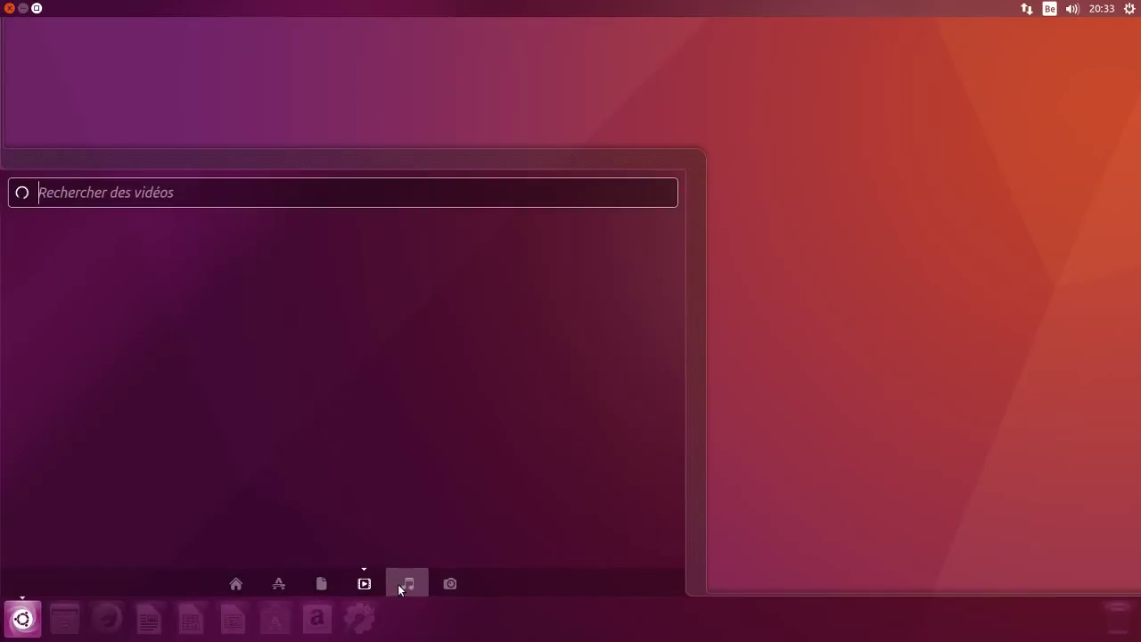
left_click(397, 584)
left_click(803, 438)
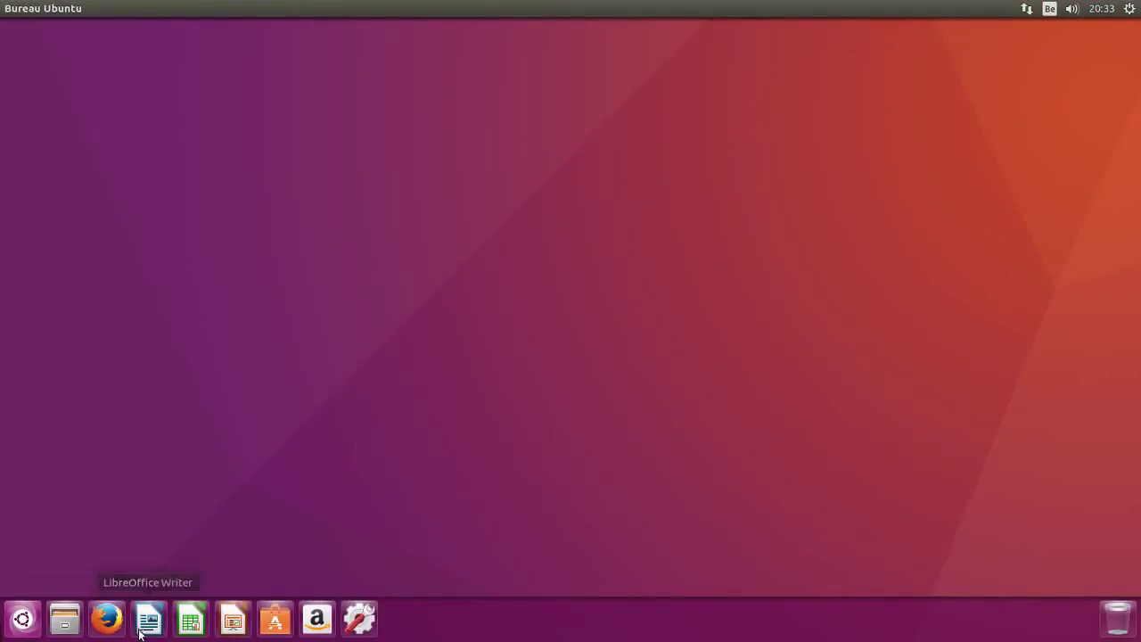
Open the home folder in the file manager, move its window toward the middle of the desktop, and close it
left_click(64, 619)
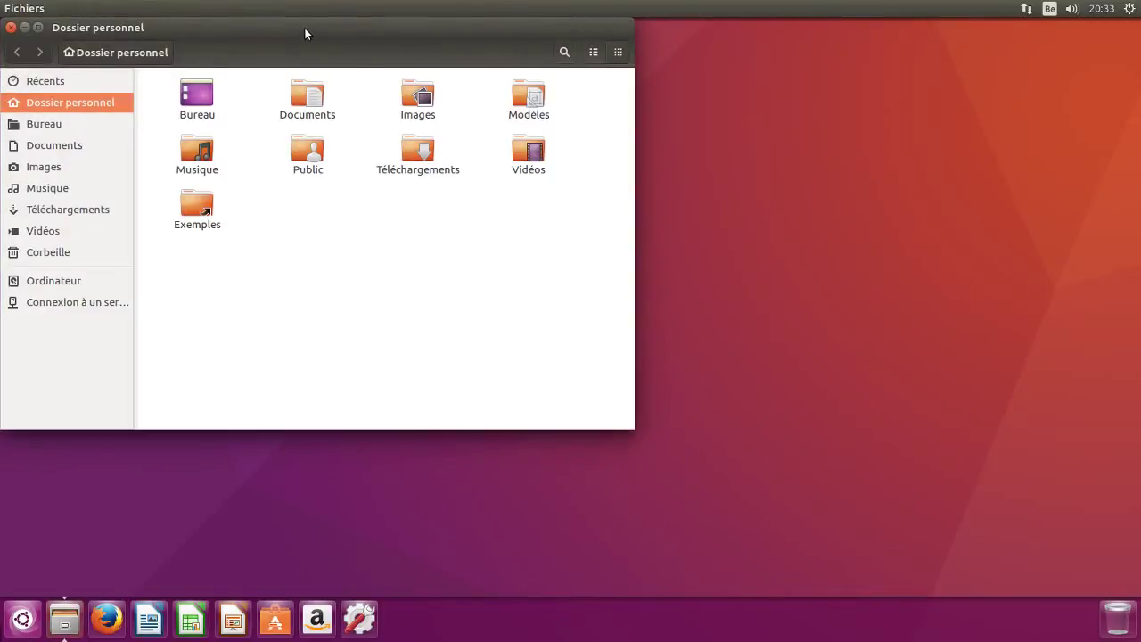
left_click_drag(304, 28, 625, 114)
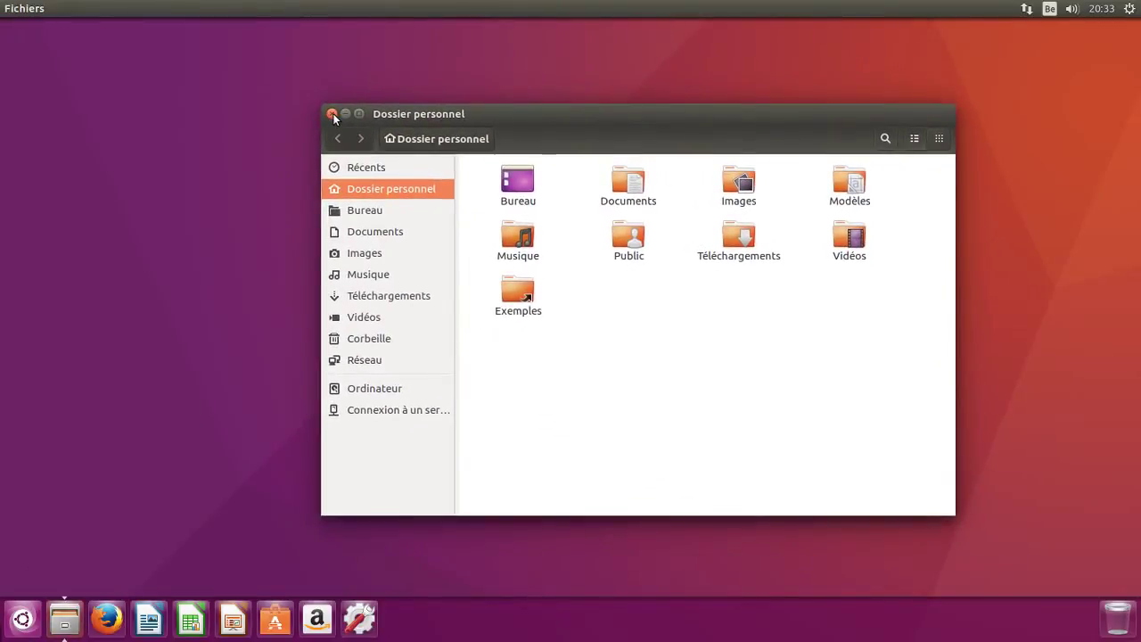
left_click(332, 114)
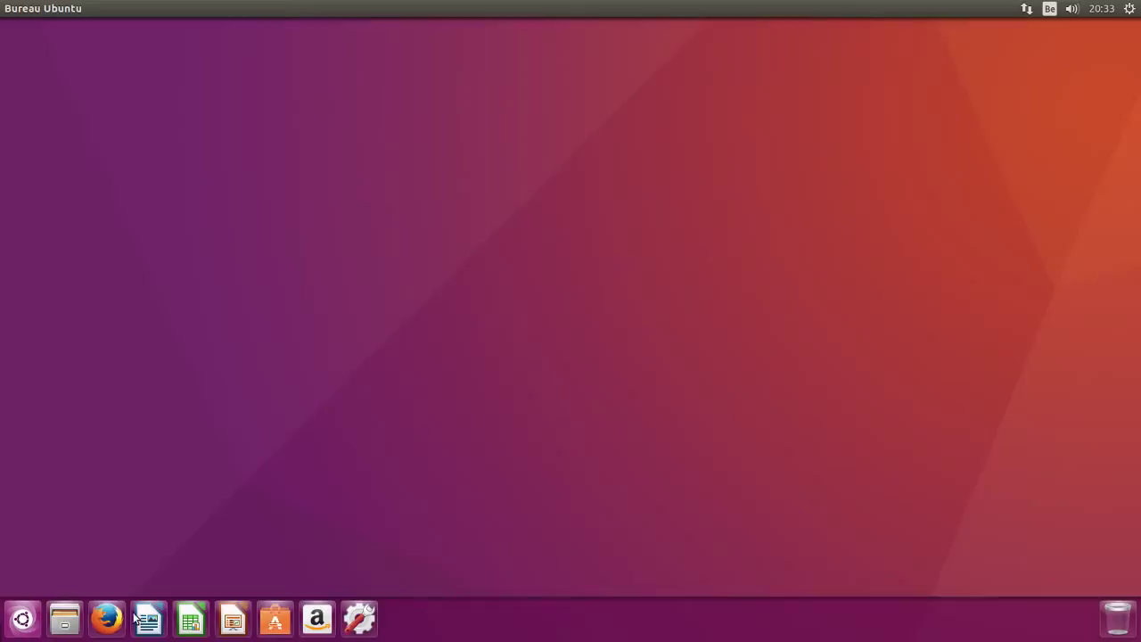
Open the home folder and Paramètres système, cycle between the open windows and the desktop, and return to the settings window
left_click(70, 614)
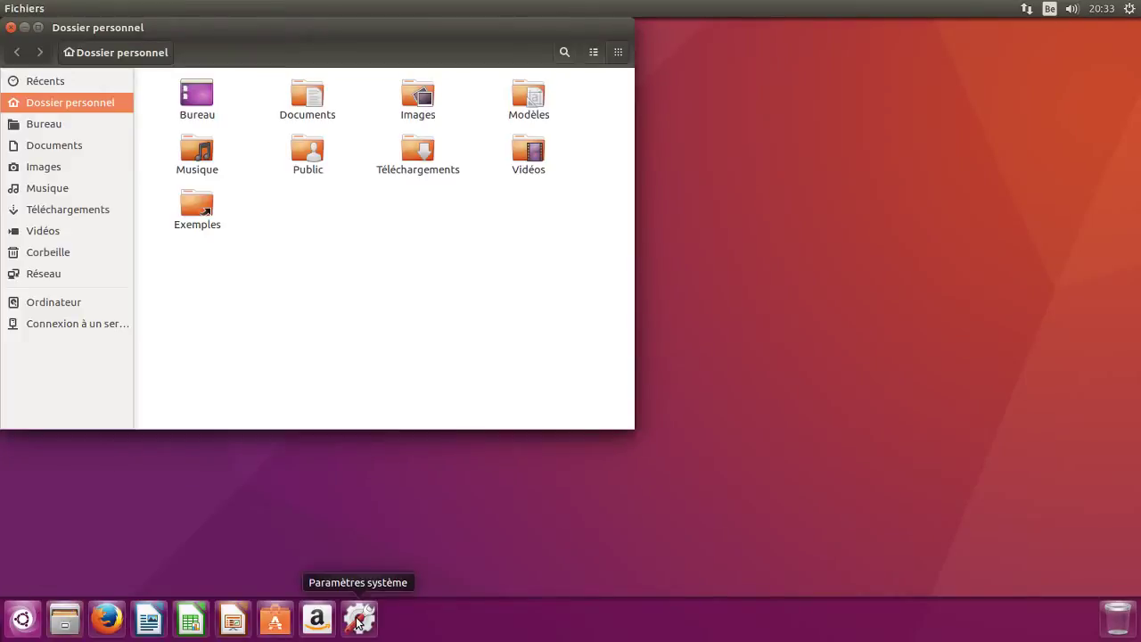
left_click(353, 627)
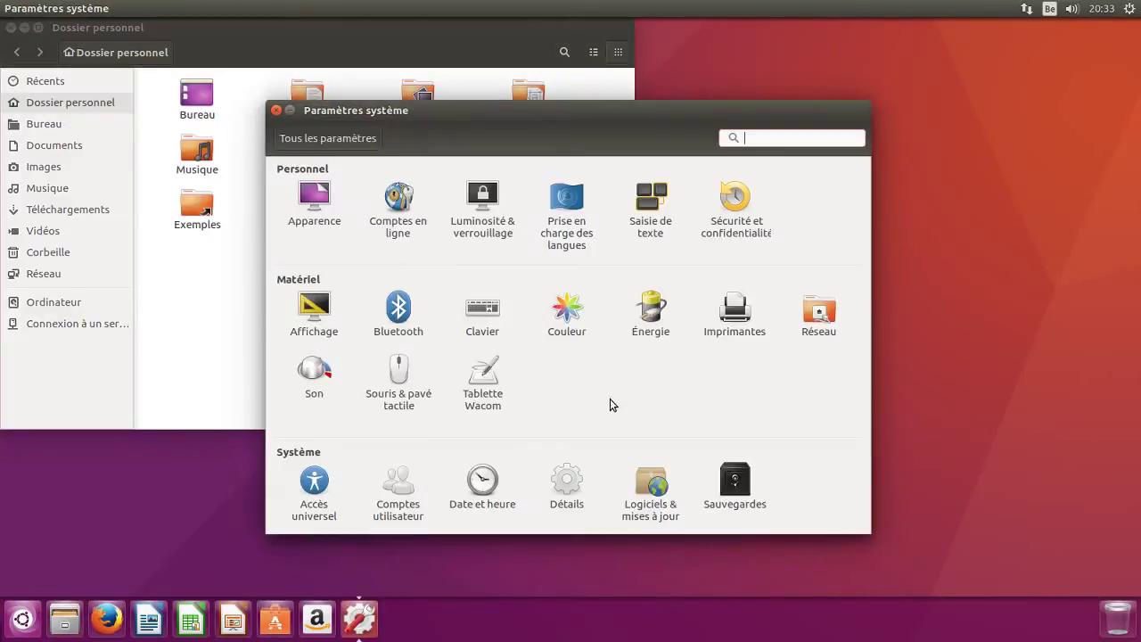
key("alt+Tab")
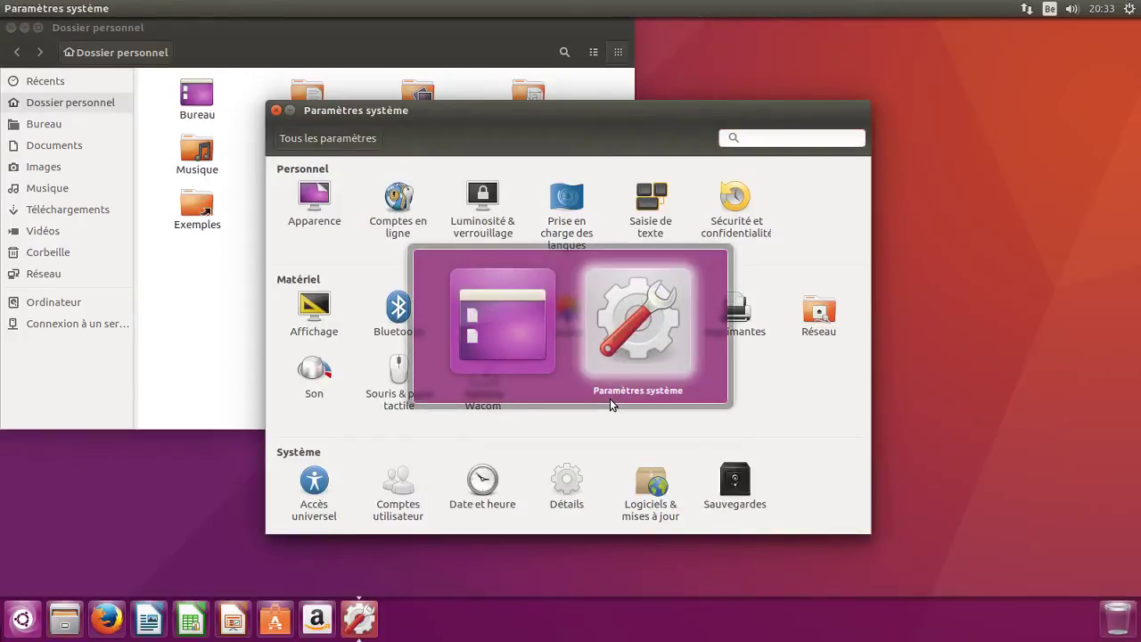
key("alt+Tab")
key("alt+Tab")
key("alt+Tab")
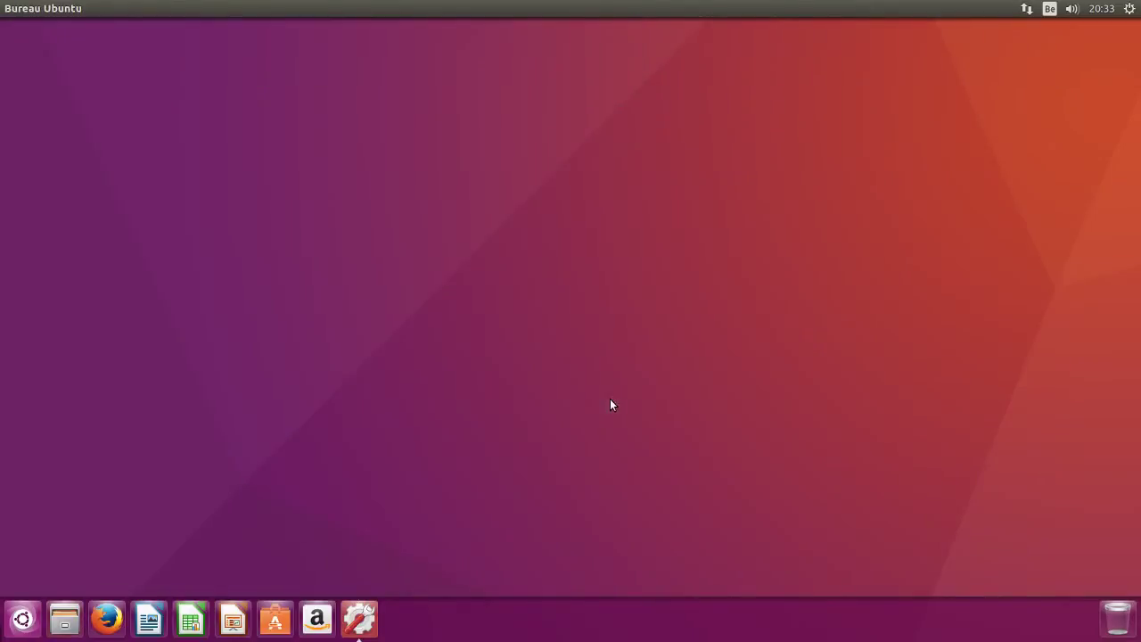
key("alt+Tab")
key("alt+Tab")
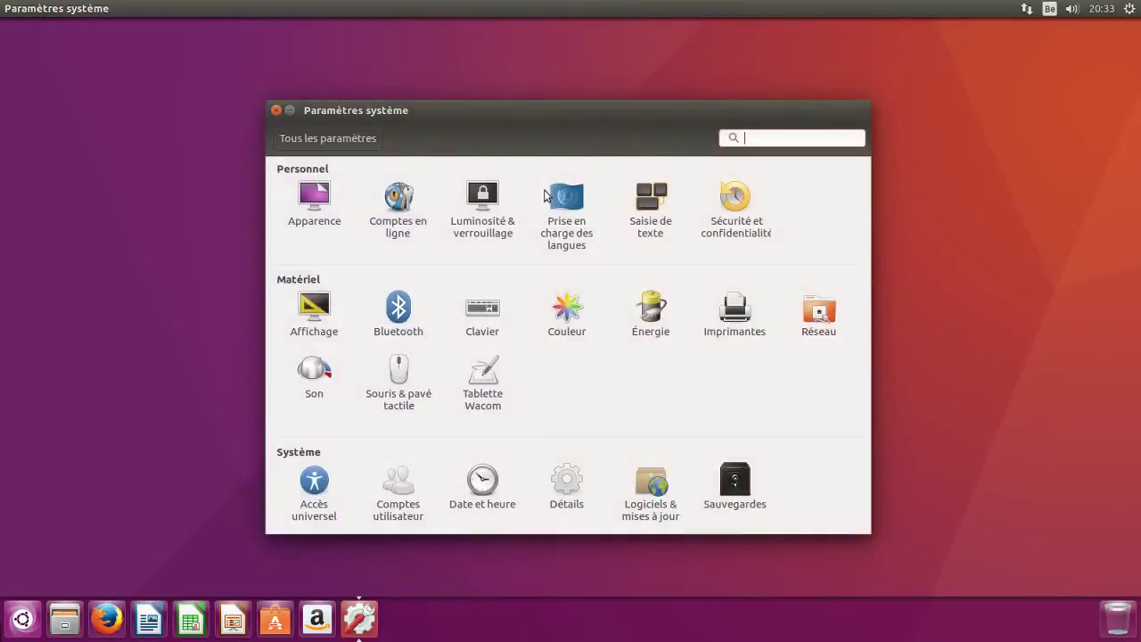
In the Apparence settings, set the wallpaper to Cielo estrellado and the launcher icon size to 36
left_click(314, 200)
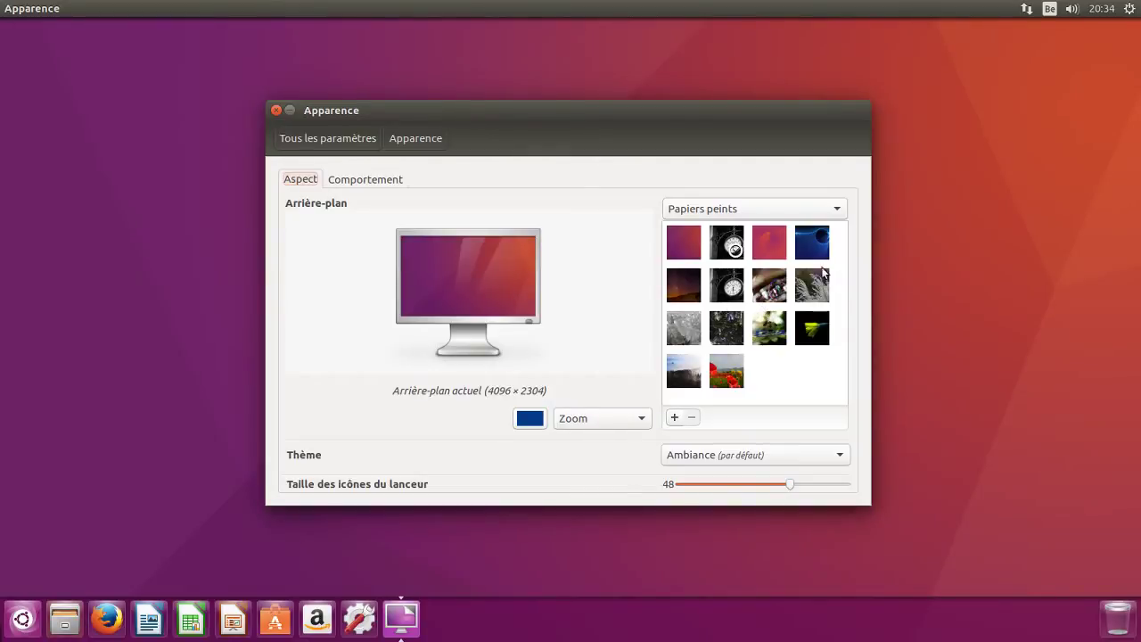
left_click(689, 285)
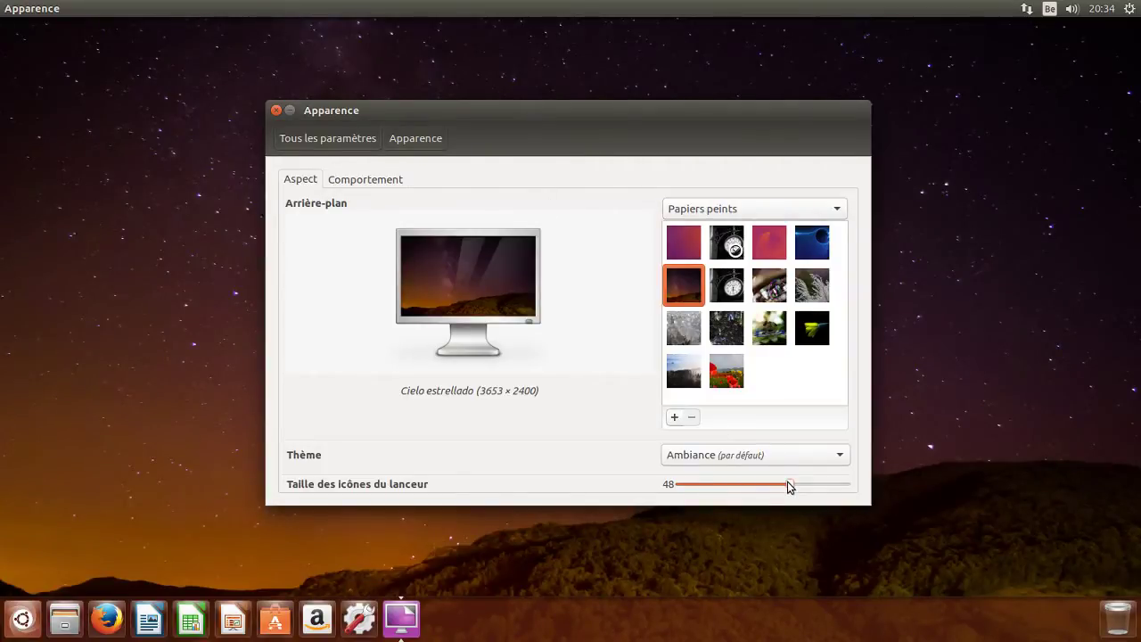
left_click_drag(787, 481, 762, 484)
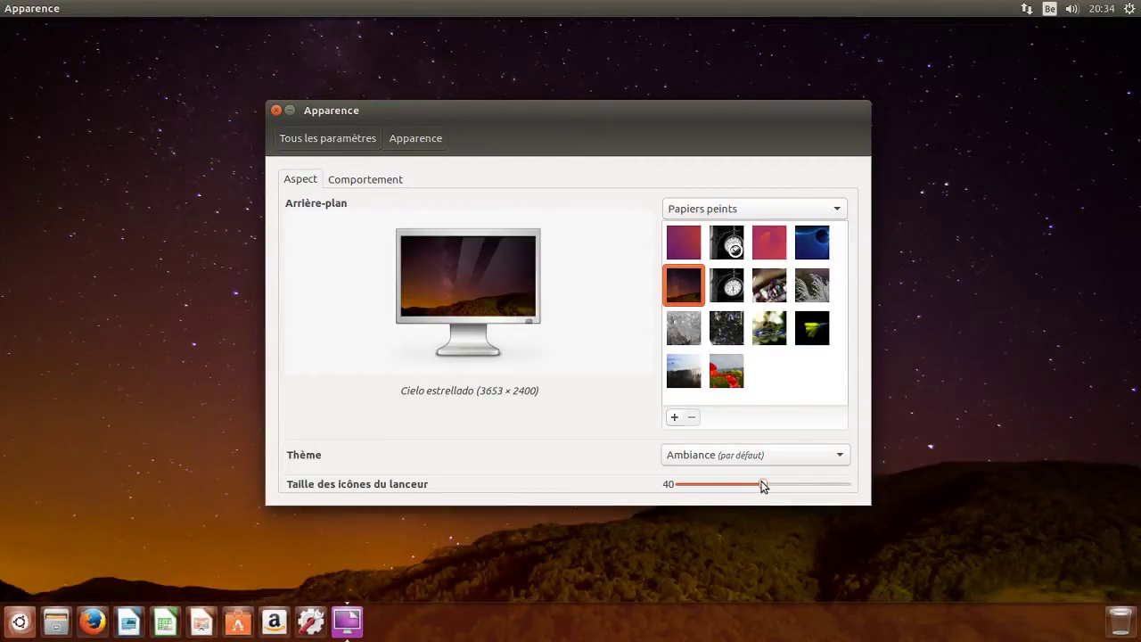
left_click_drag(763, 486, 751, 487)
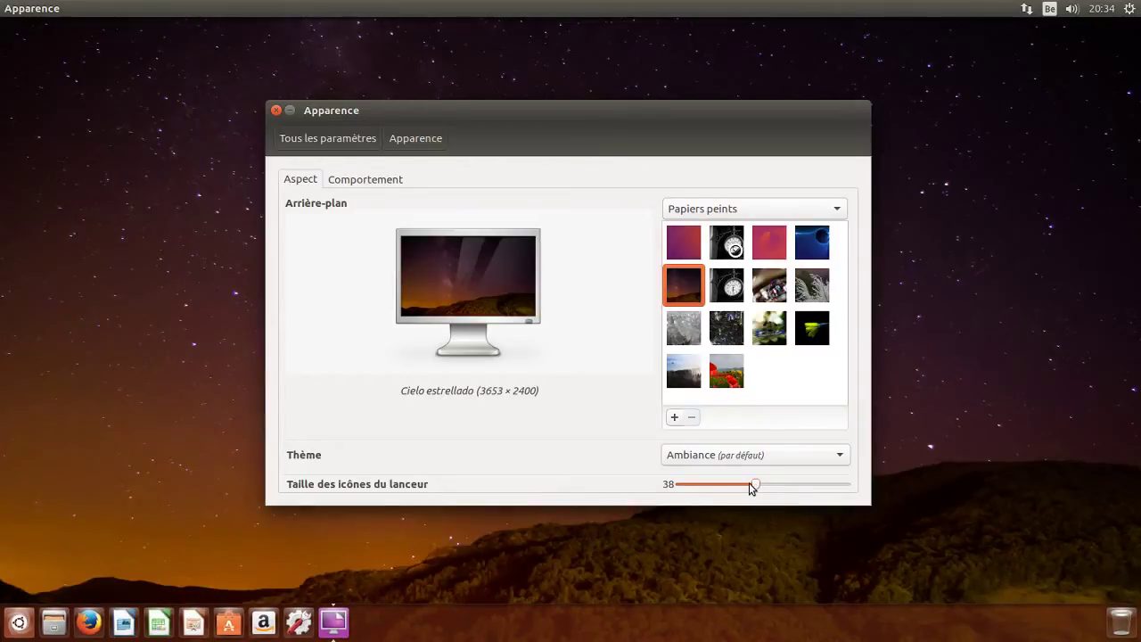
left_click_drag(749, 484, 743, 484)
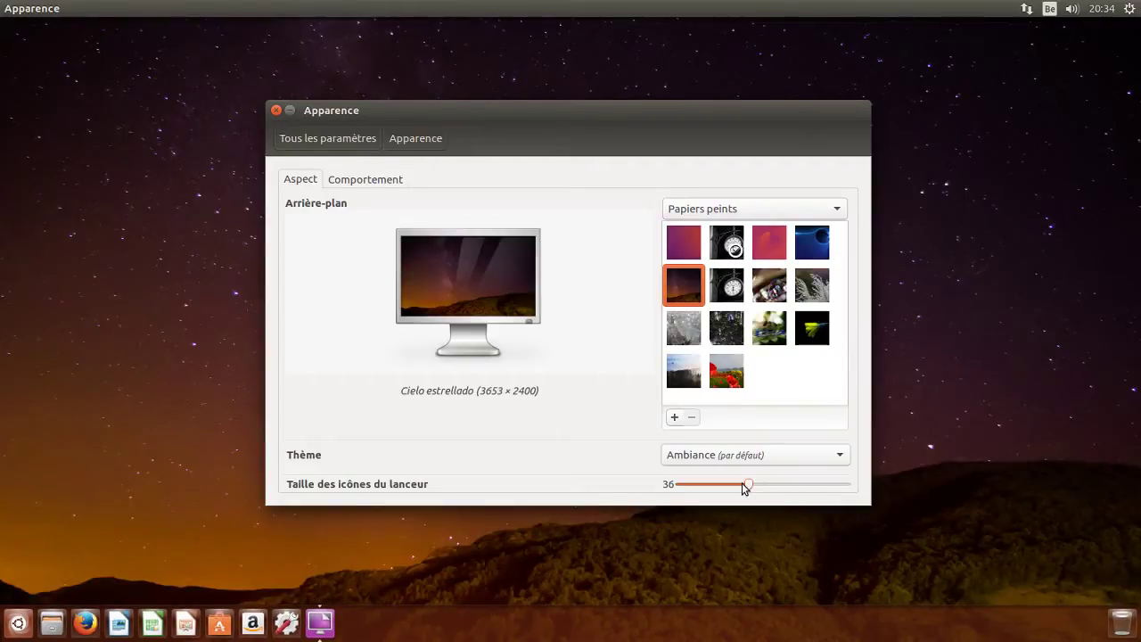
Try automatic launcher hiding, raise its reveal sensitivity to about two-thirds of the range, and leave automatic hiding off
left_click(380, 181)
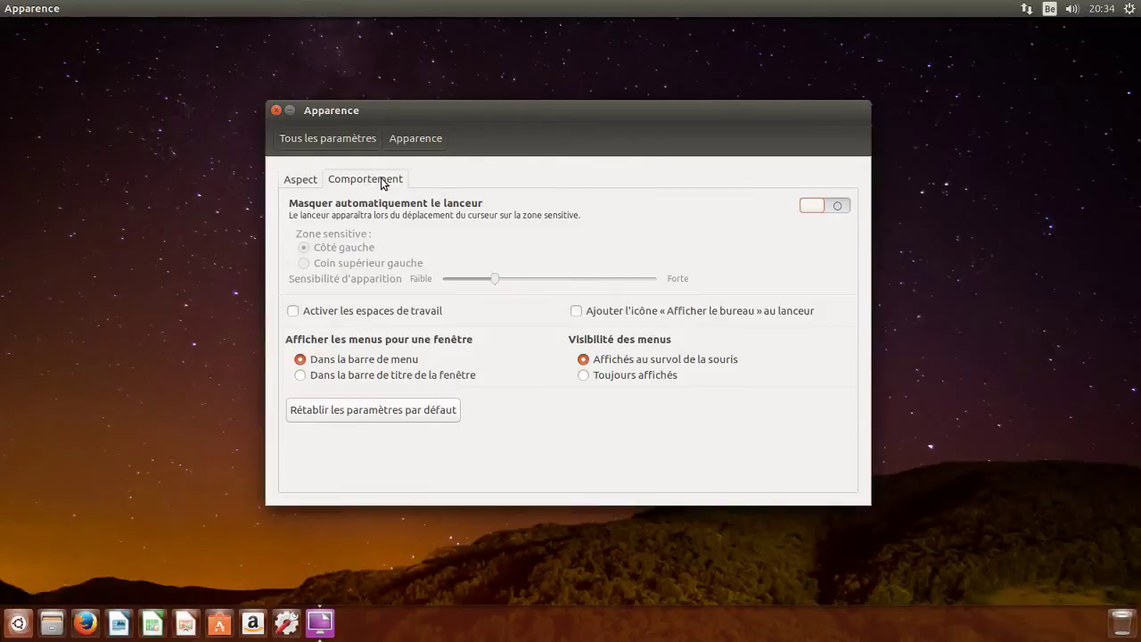
left_click(821, 206)
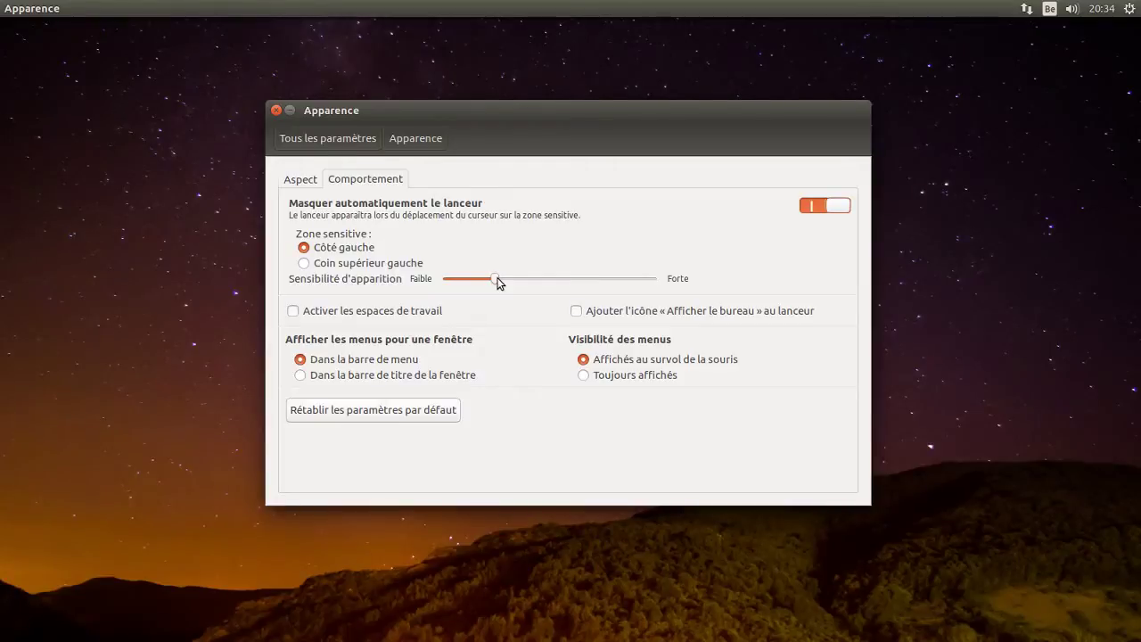
left_click_drag(497, 280, 573, 280)
left_click(825, 210)
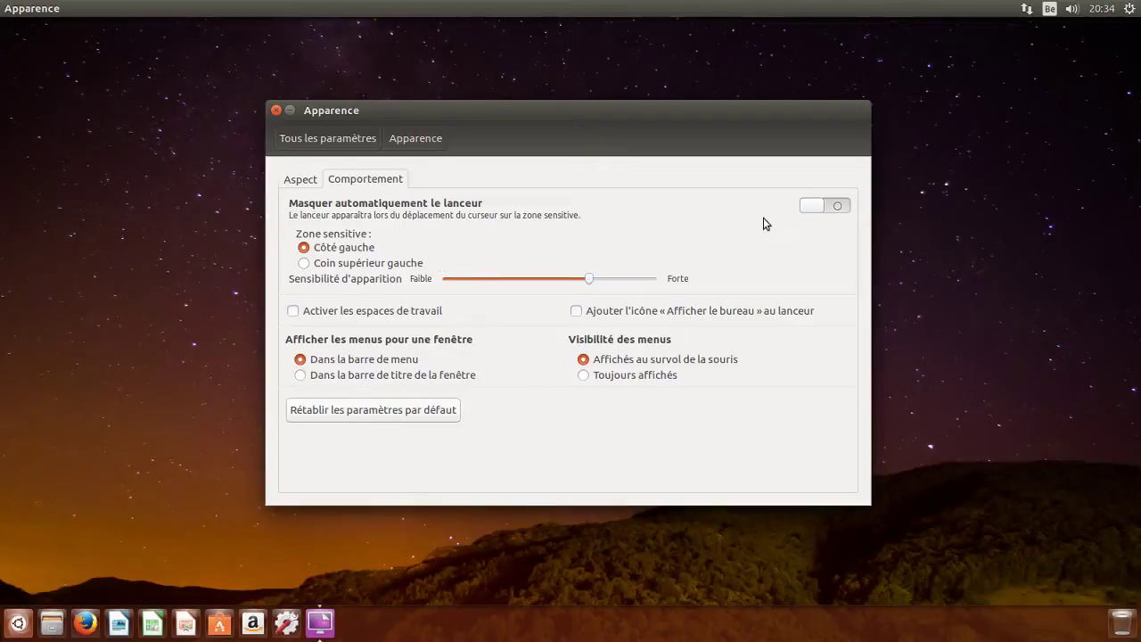
left_click(805, 208)
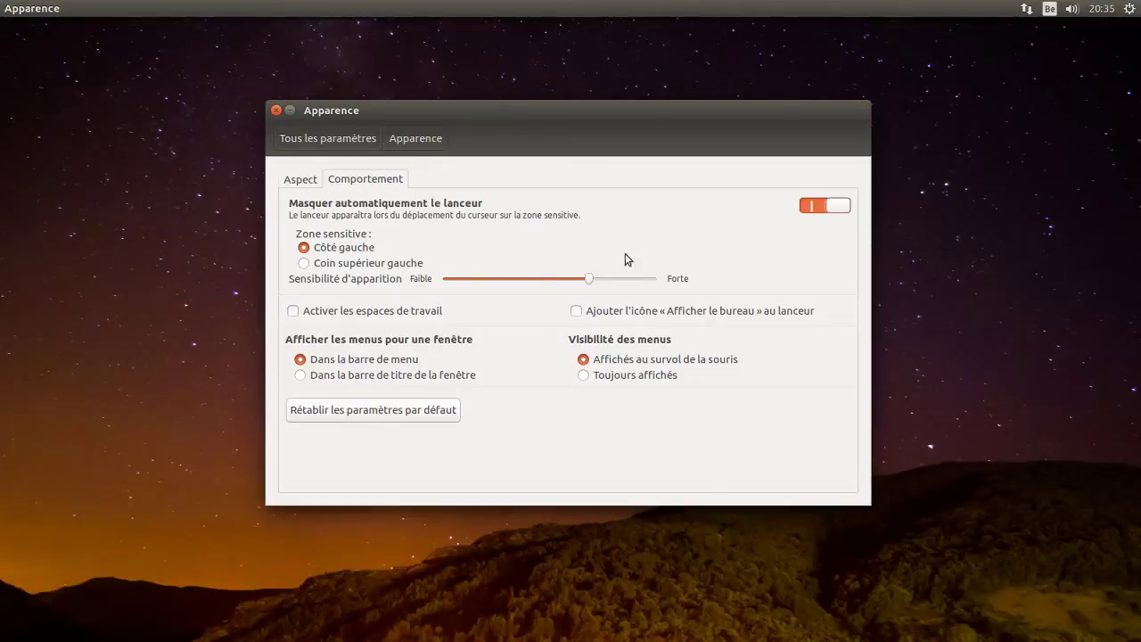
left_click(838, 205)
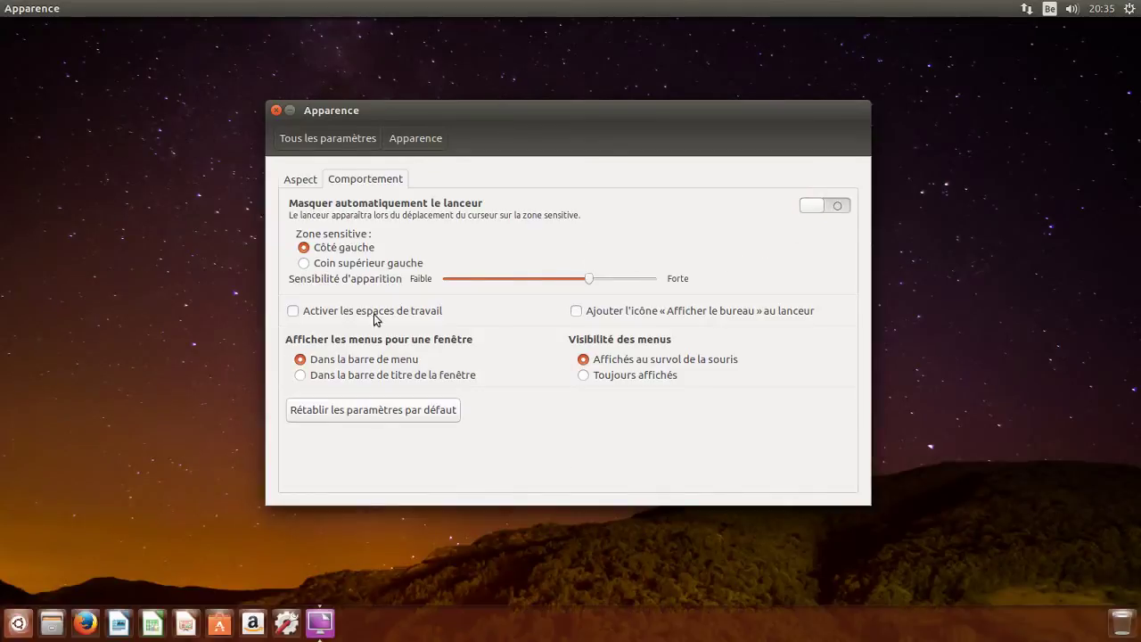
Enable workspaces and the show-desktop launcher icon, and set menus to appear in the window title bar and always be shown
left_click(310, 312)
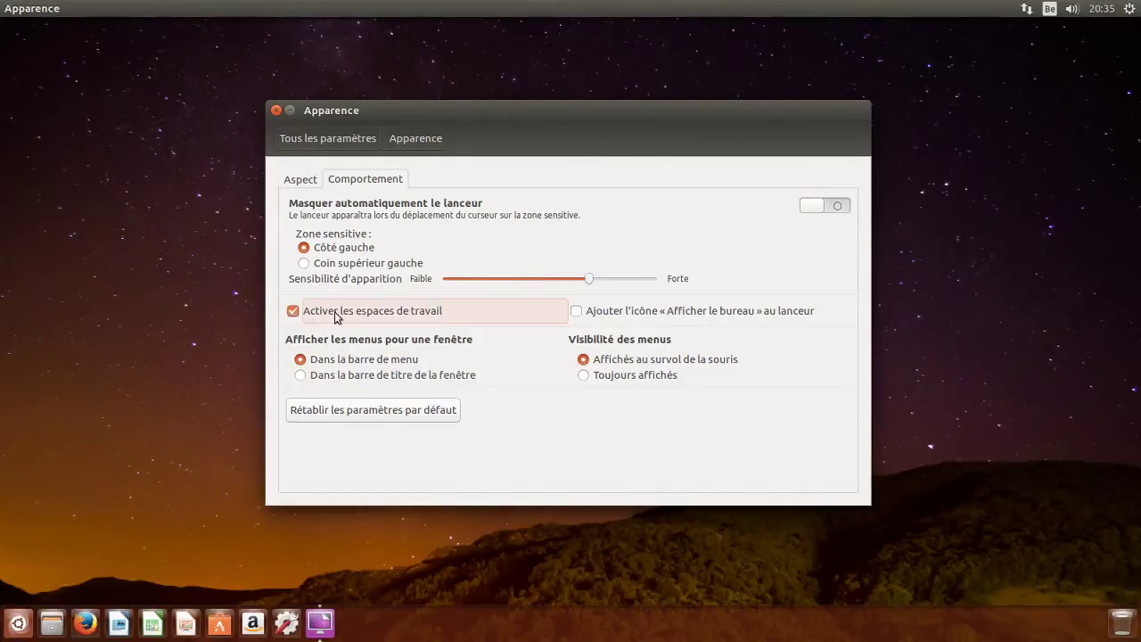
left_click(613, 314)
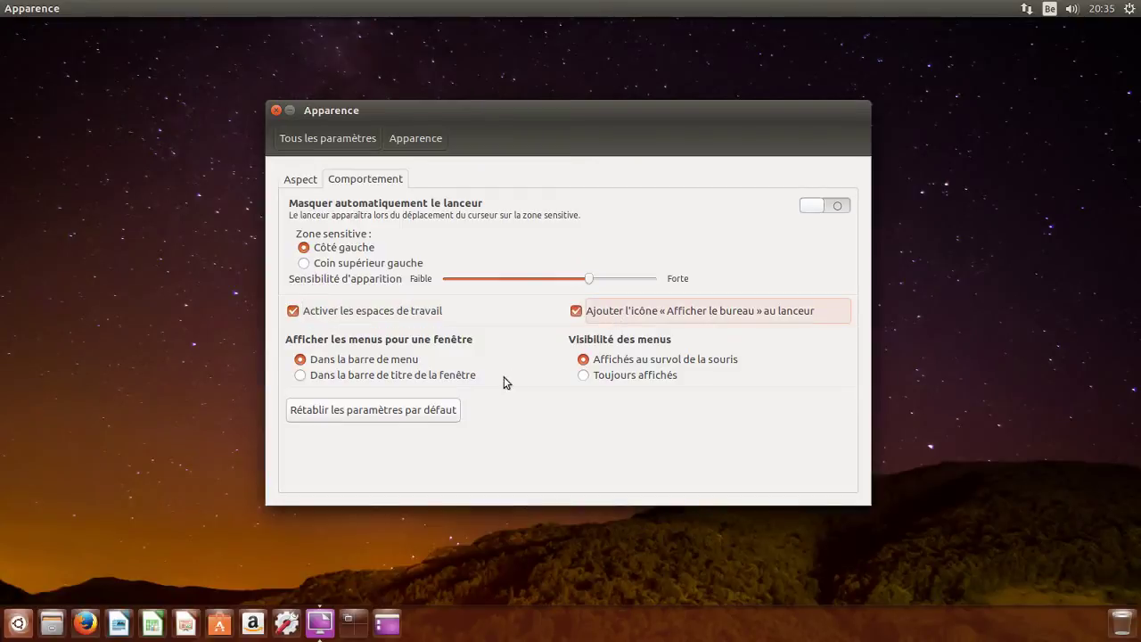
left_click(389, 377)
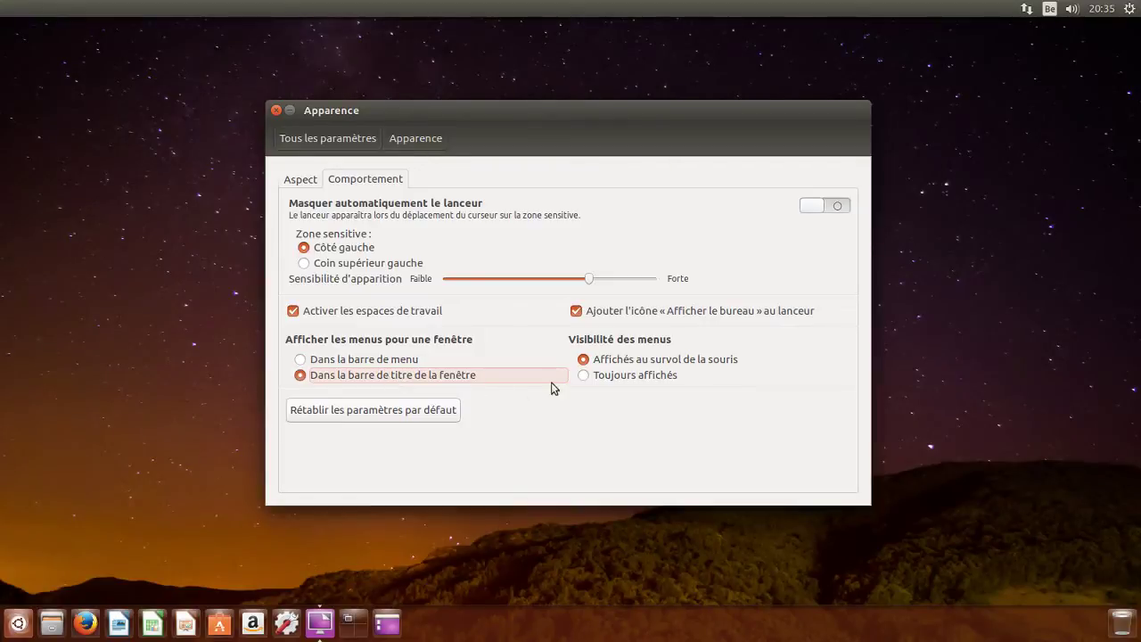
left_click(596, 375)
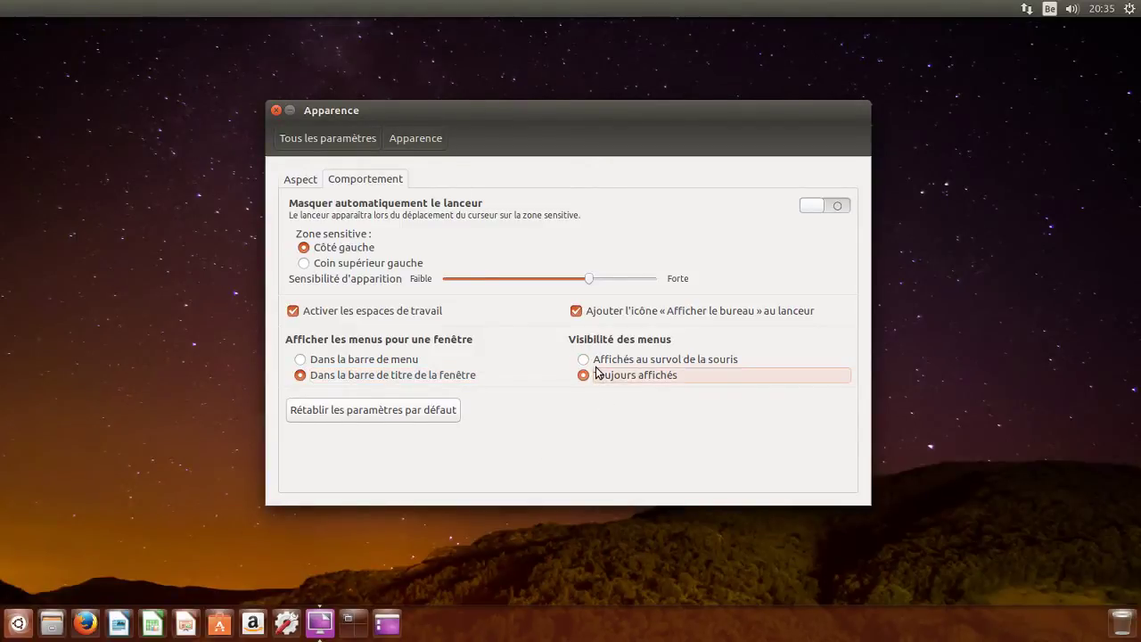
View the account providers offered in Comptes en ligne and return to the settings overview
left_click(363, 146)
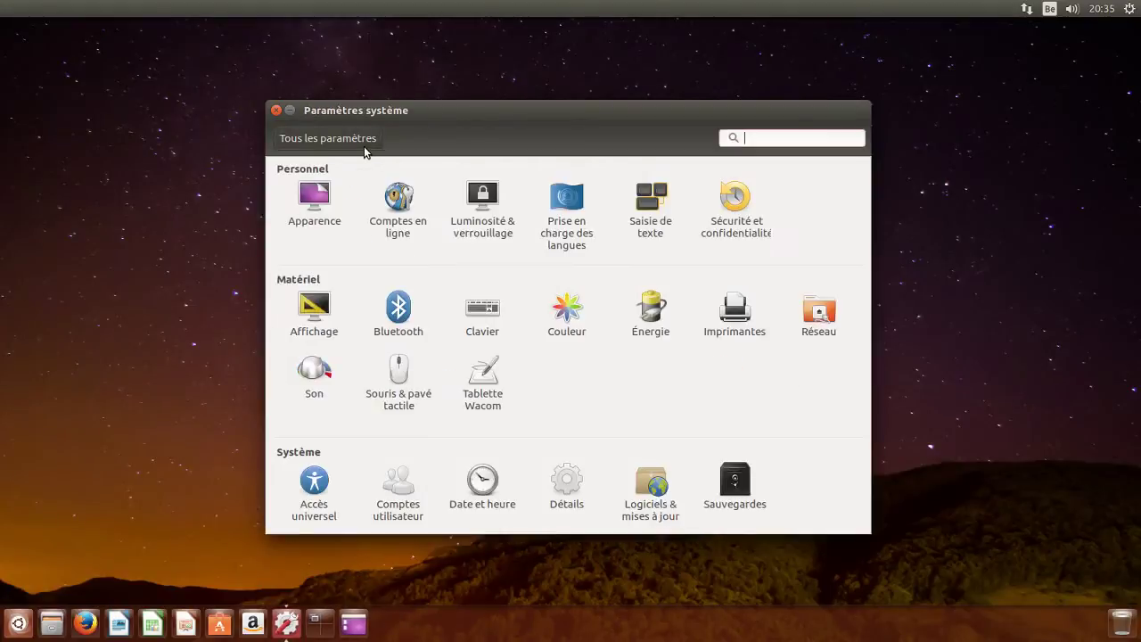
left_click(401, 214)
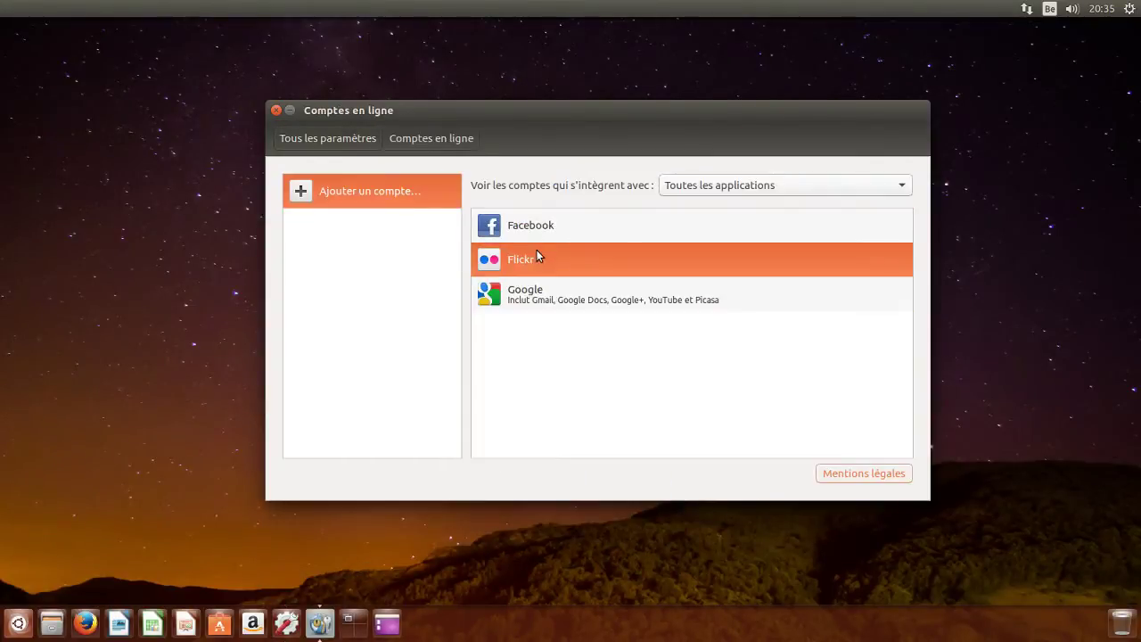
left_click(363, 138)
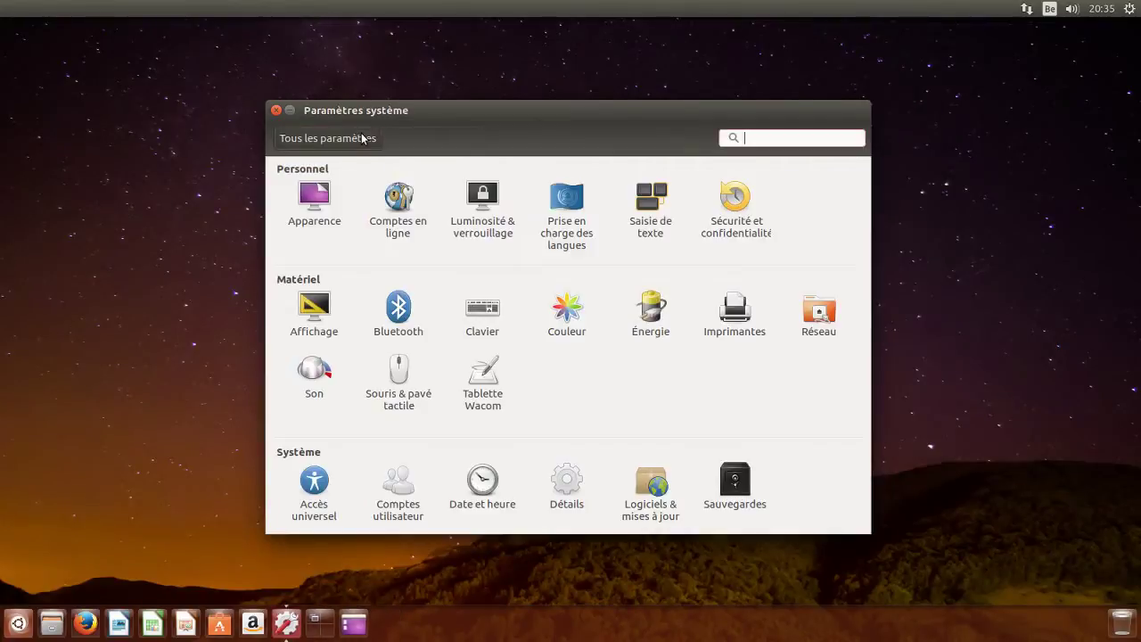
Open Prise en charge des langues and install the missing language support, authenticating with the account password
left_click(570, 205)
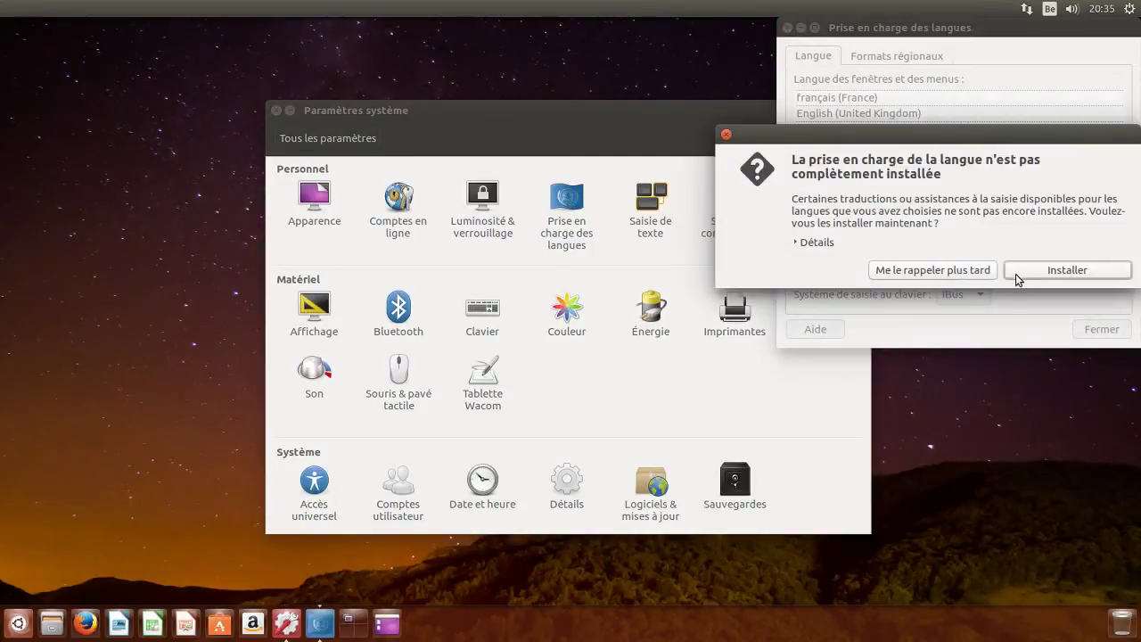
left_click(1019, 279)
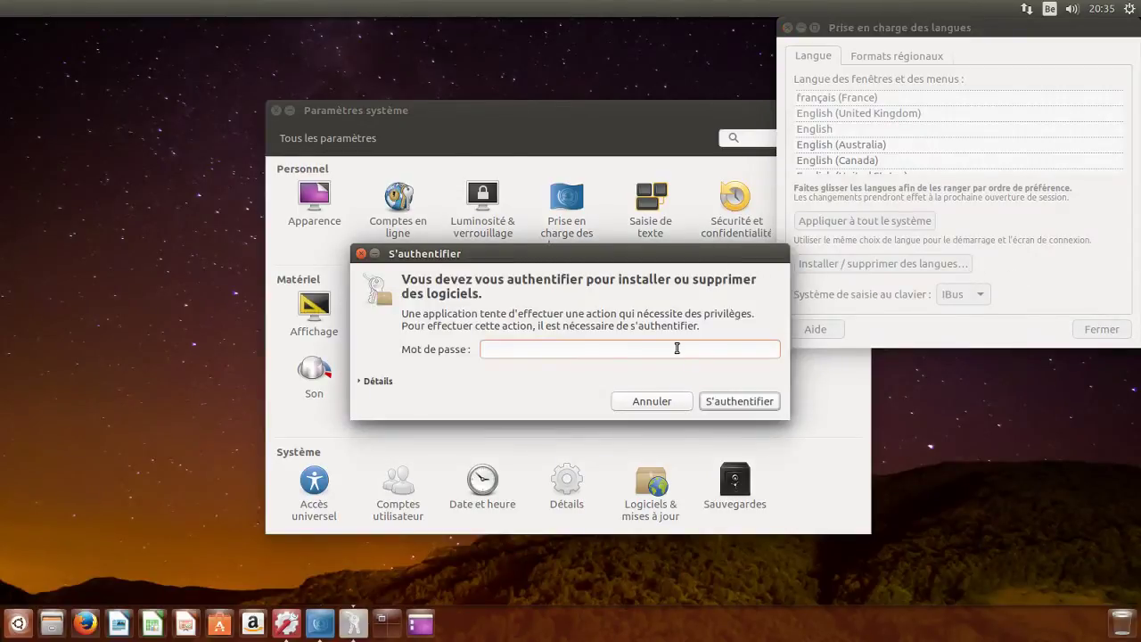
type("********")
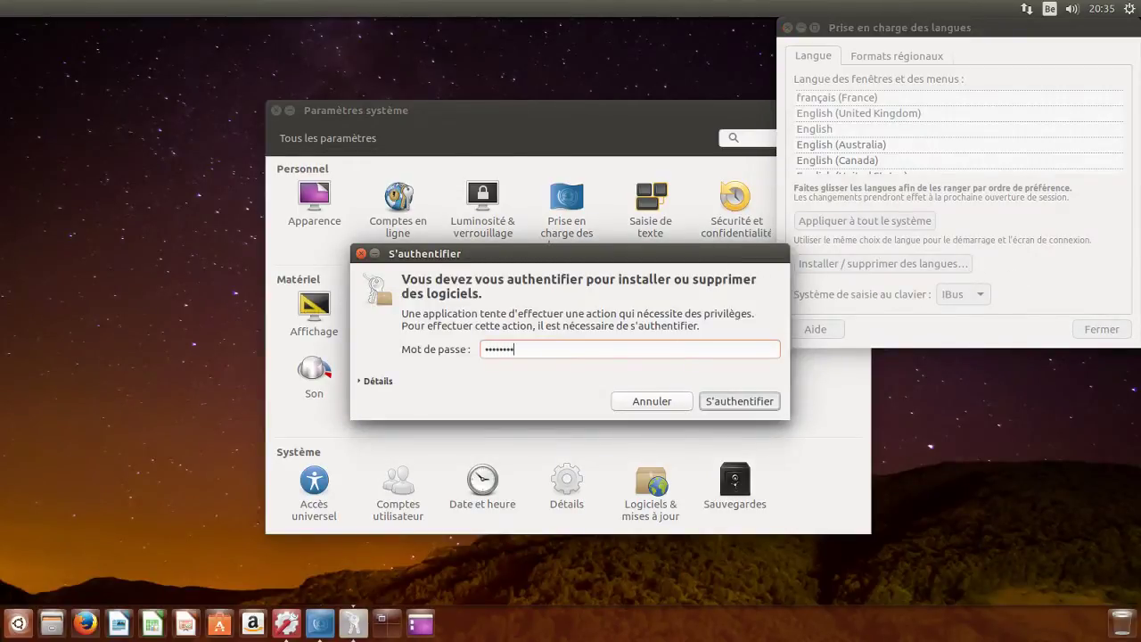
key("Return")
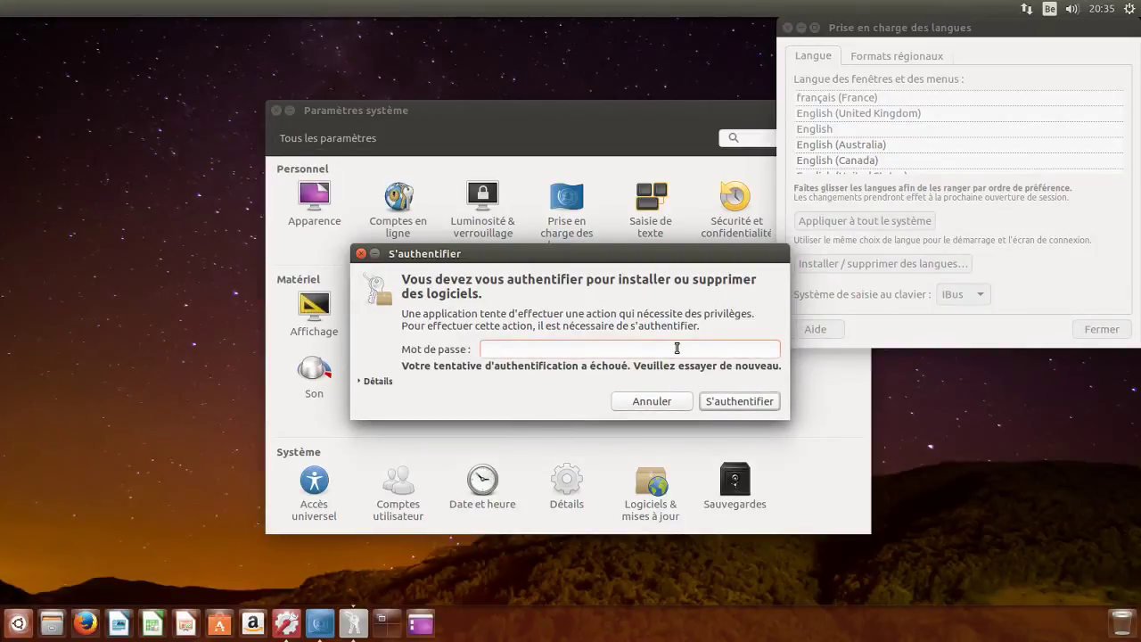
type("***********")
key("Return")
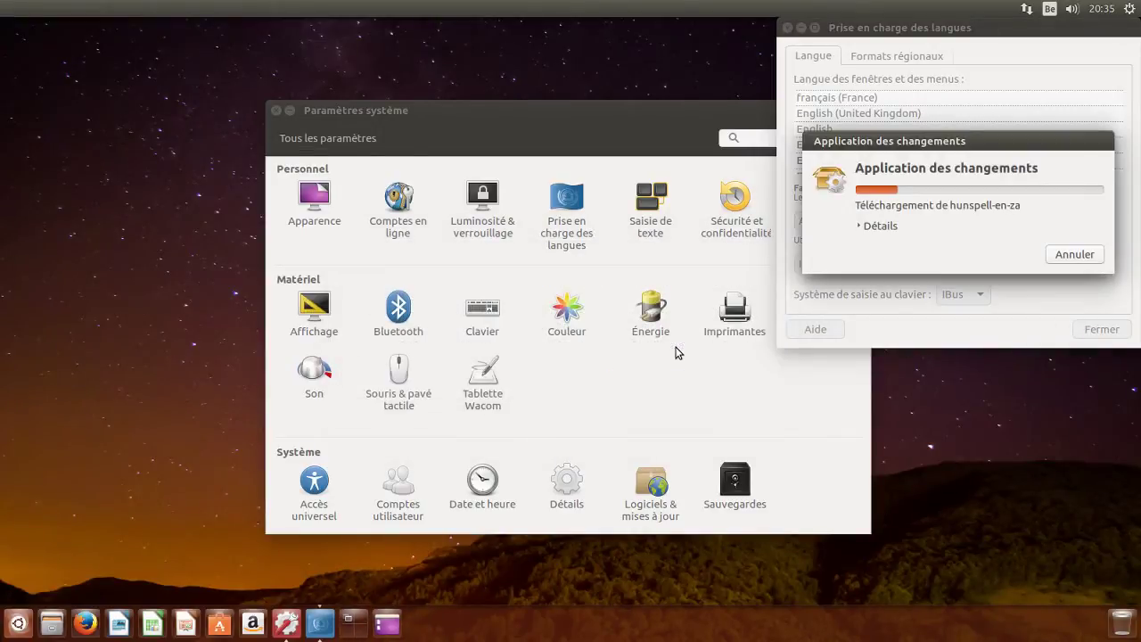
left_click(863, 225)
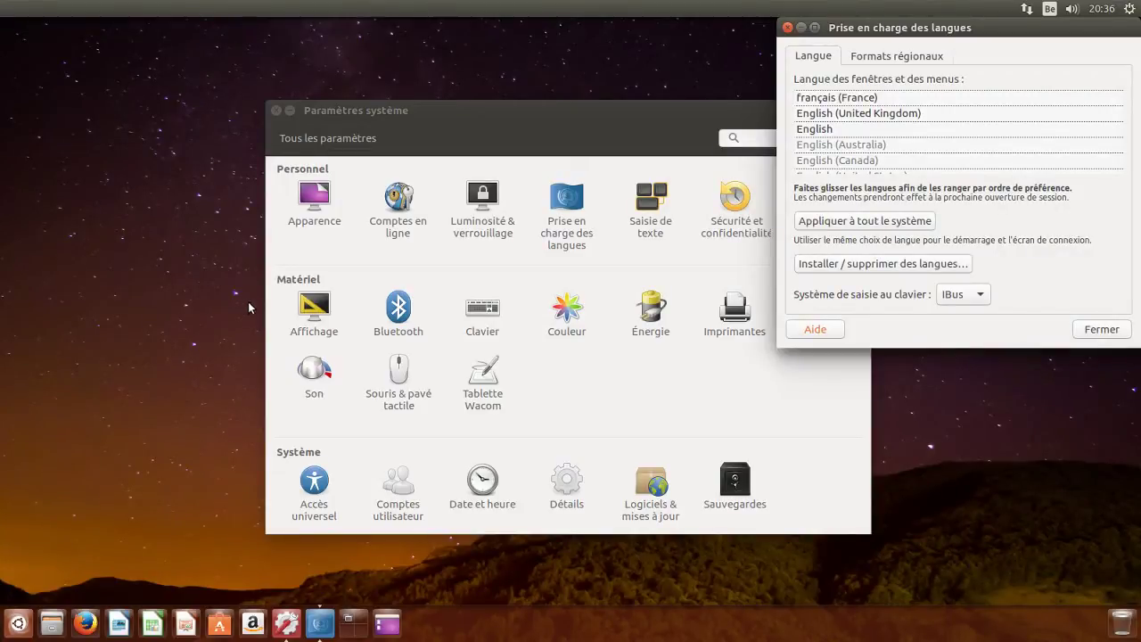
Apply the language choice system-wide with the account password, then view the regional formats and close the language settings
left_click(869, 220)
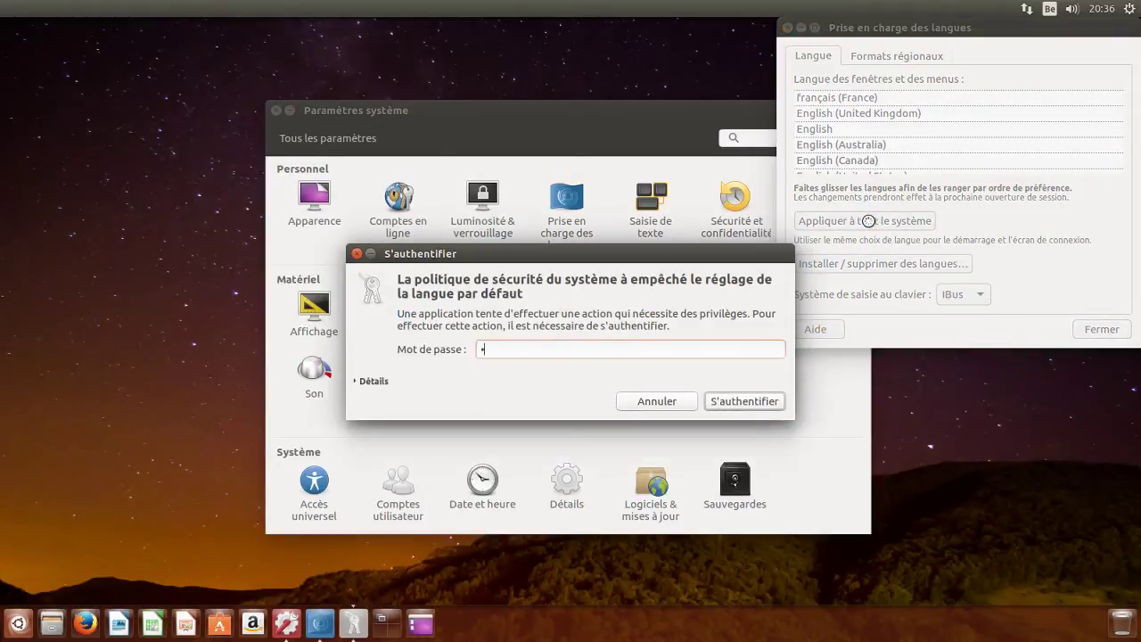
type("••••••••••")
key("Return")
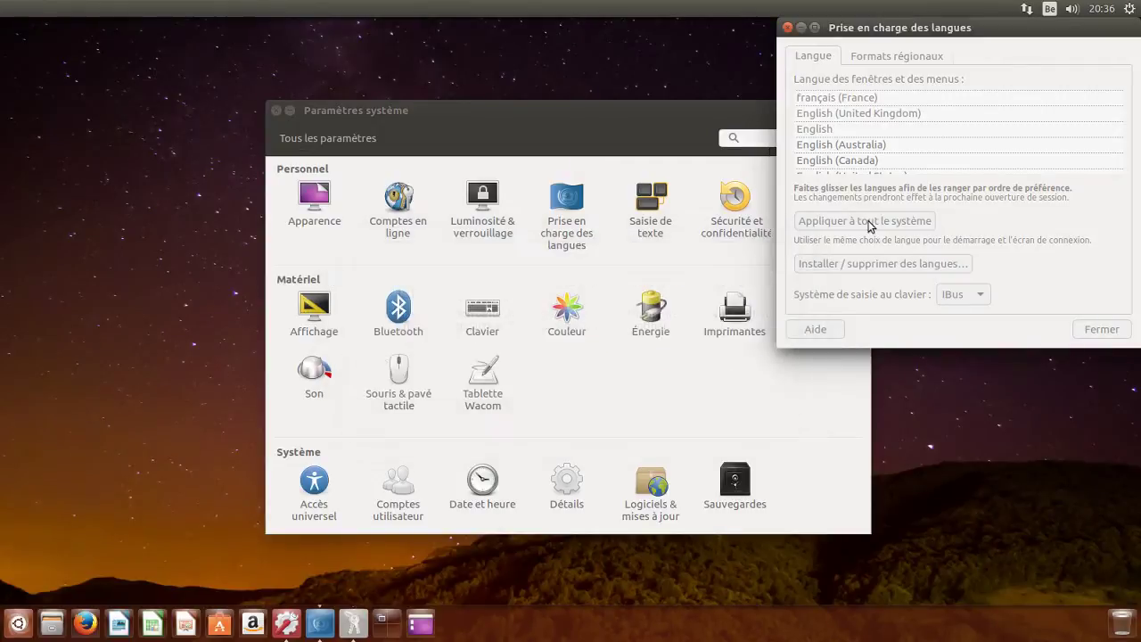
left_click(934, 55)
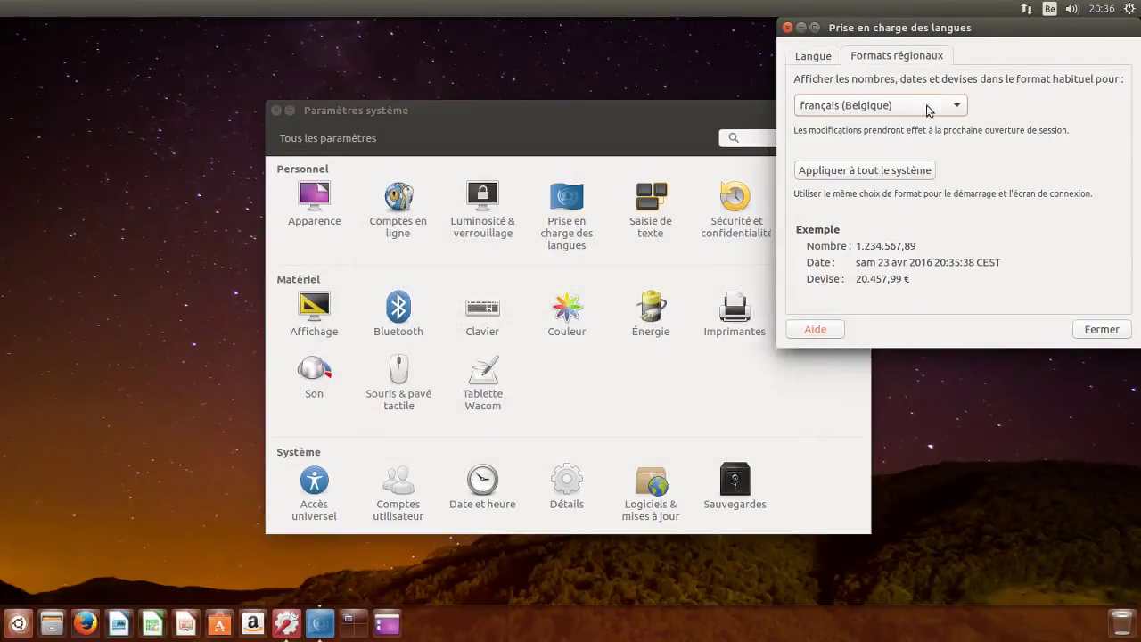
left_click(1099, 329)
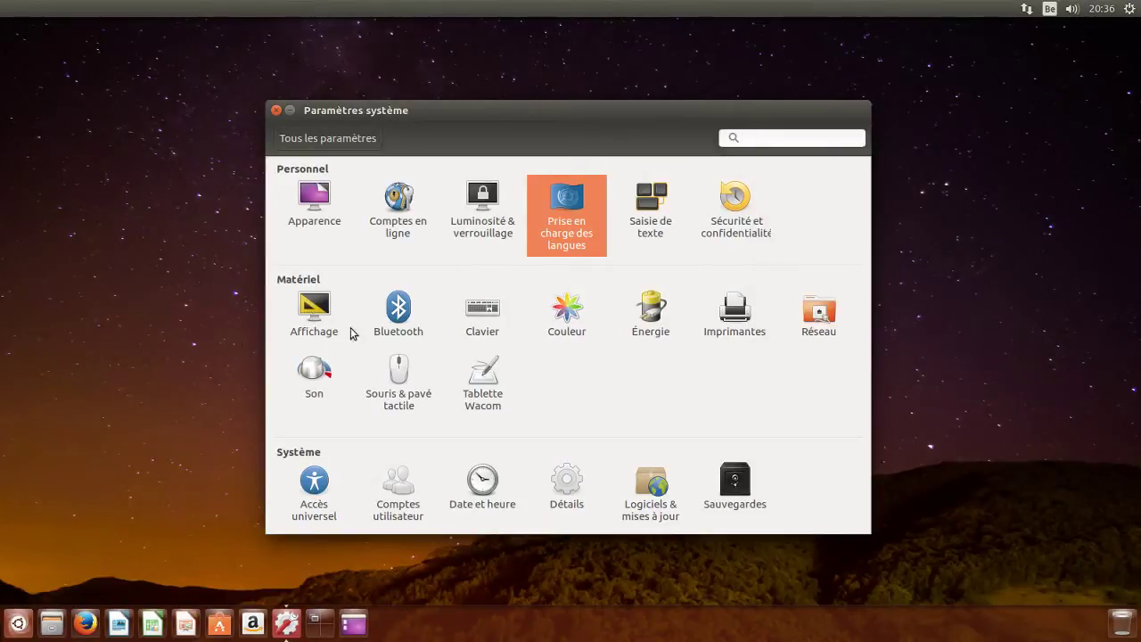
Open the Affichage settings, return to the overview, and view the system summary in Détails
left_click(321, 312)
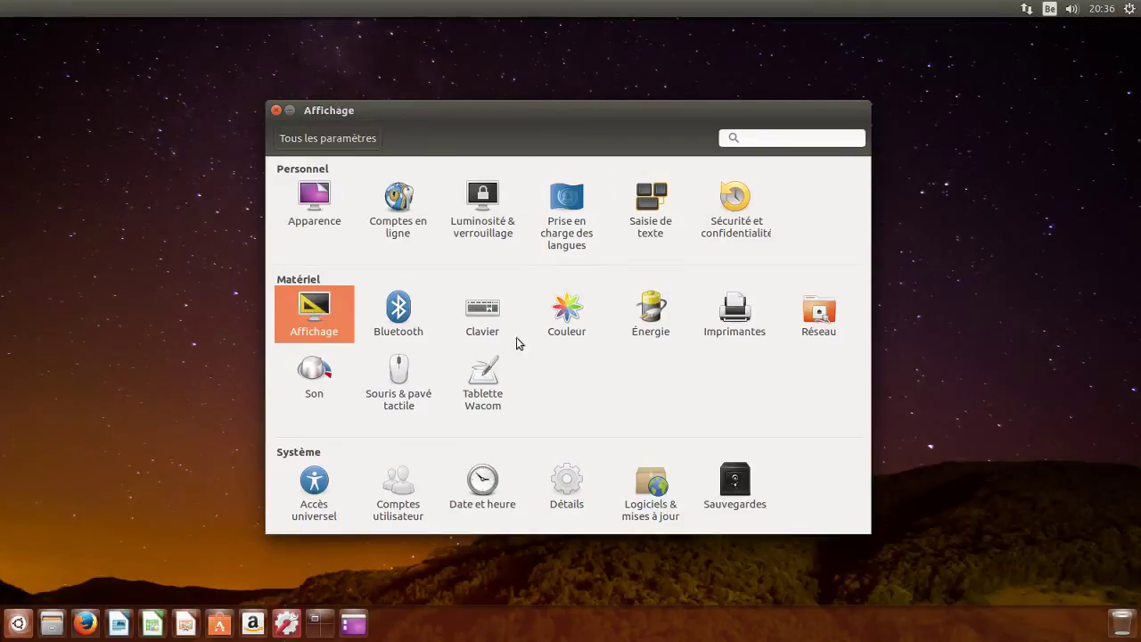
left_click(372, 139)
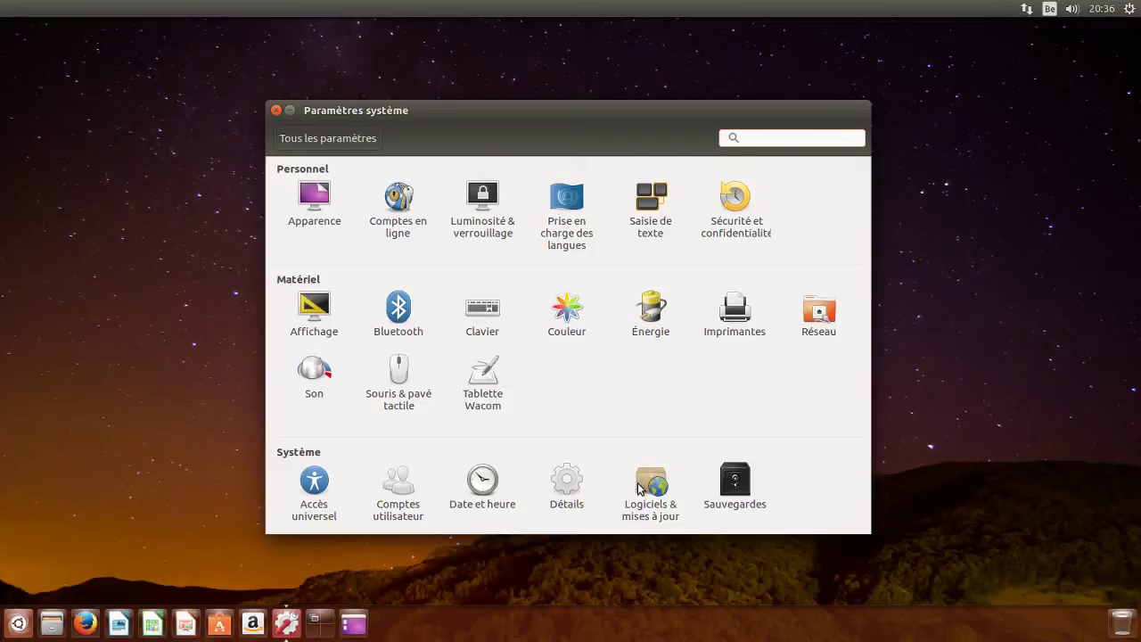
left_click(579, 484)
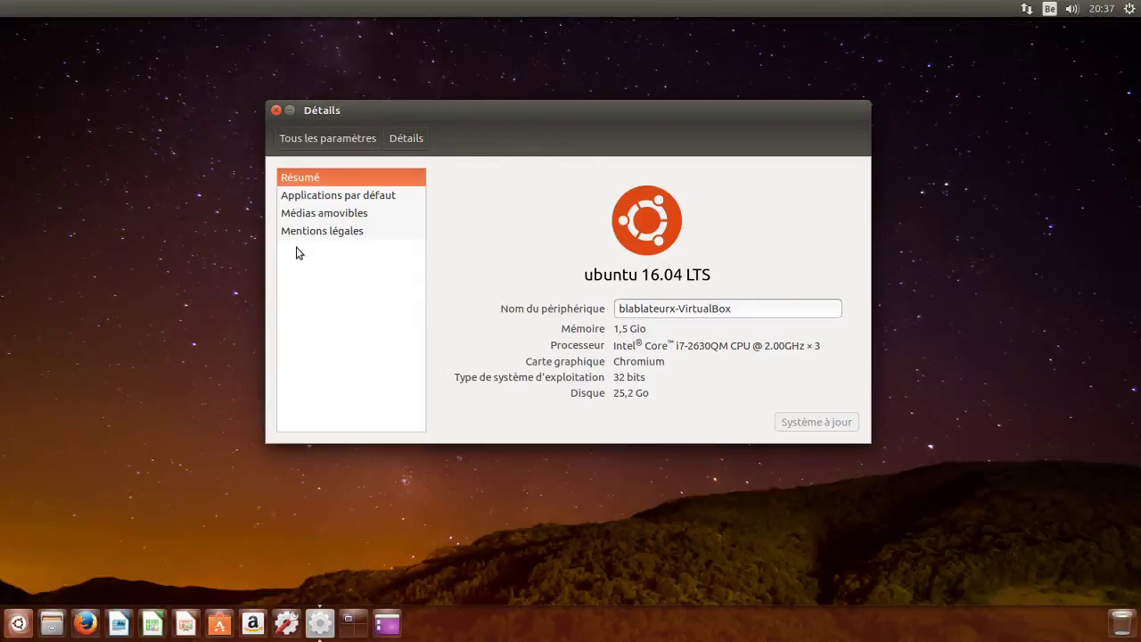
View the default applications in Détails and return to the settings overview
left_click(319, 194)
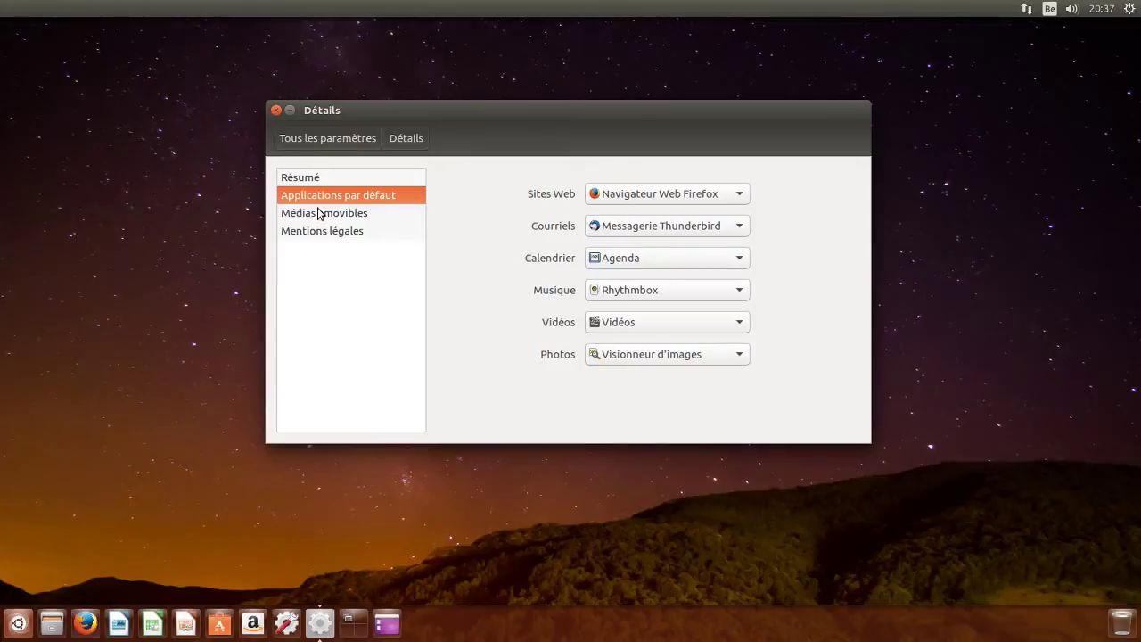
left_click(337, 140)
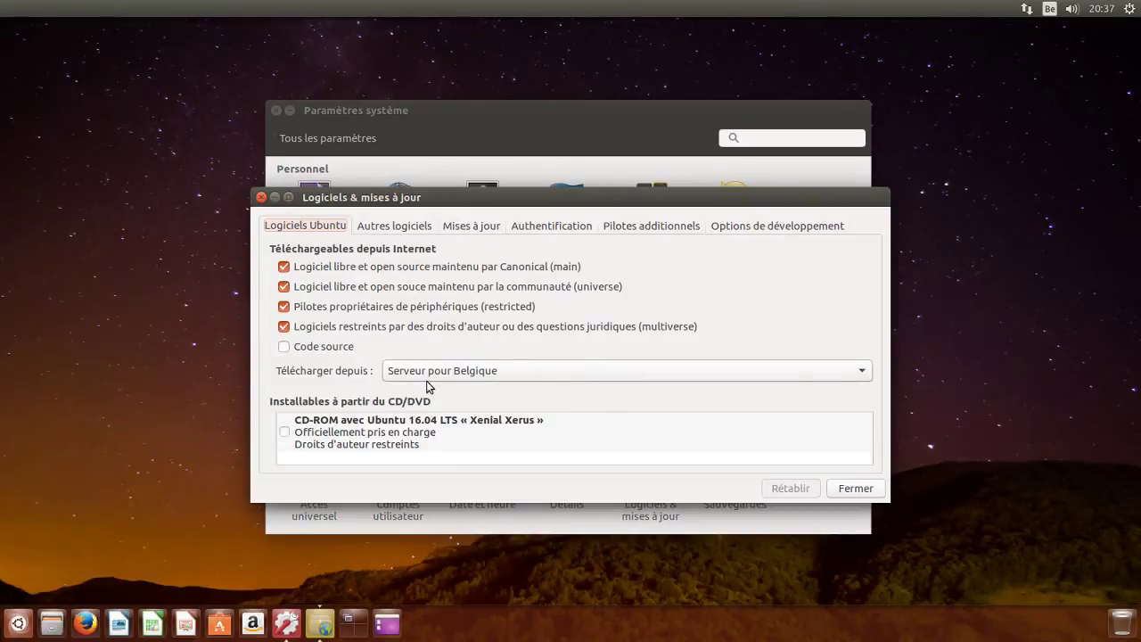
Enable the Partenaires de Canonical software source (not the source code one) in Logiciels & mises à jour, authenticating with the account password
left_click(376, 226)
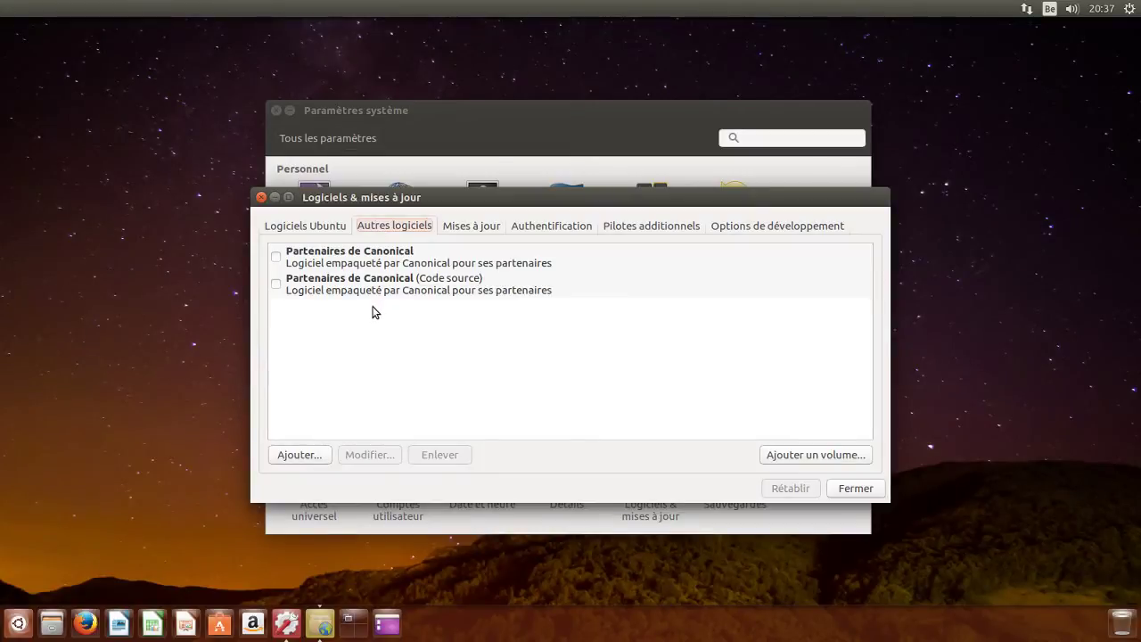
left_click(275, 257)
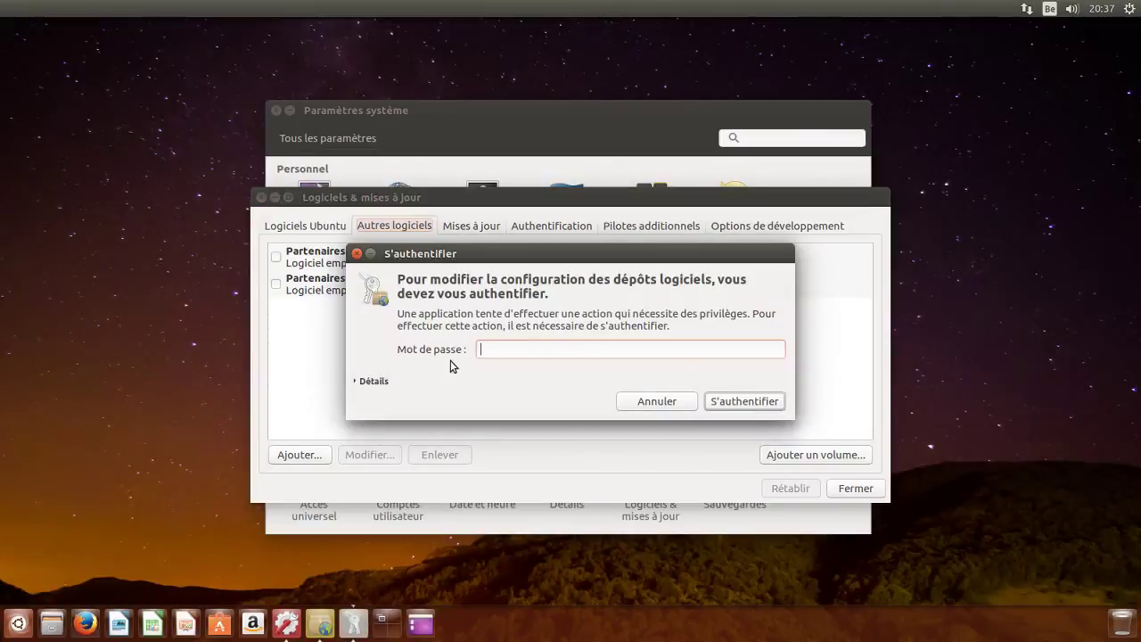
type("•••••••••••")
key("Return")
Set other updates to Afficher immédiatement and keep new-version notifications on Pour les versions prises en charge sur le long terme
left_click(473, 228)
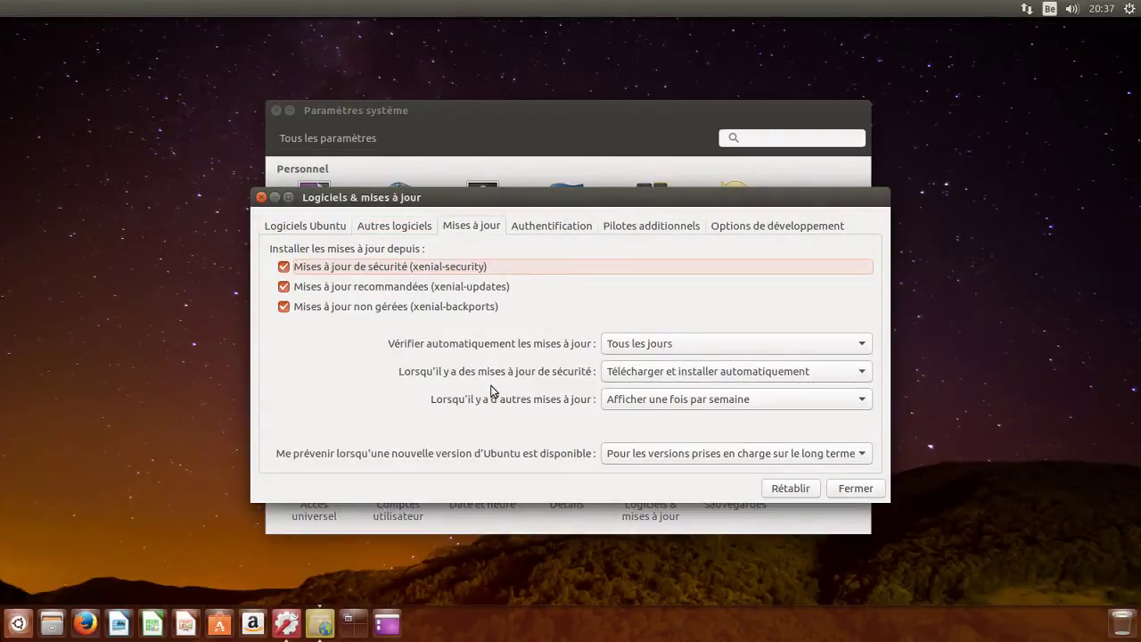
left_click(683, 398)
left_click(681, 378)
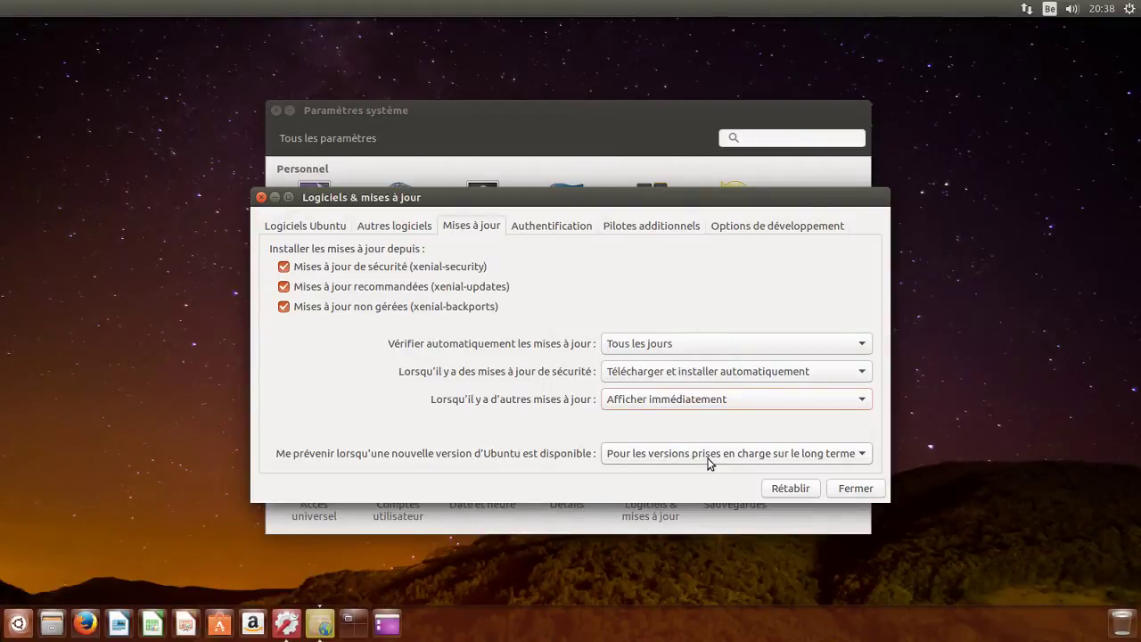
left_click(709, 462)
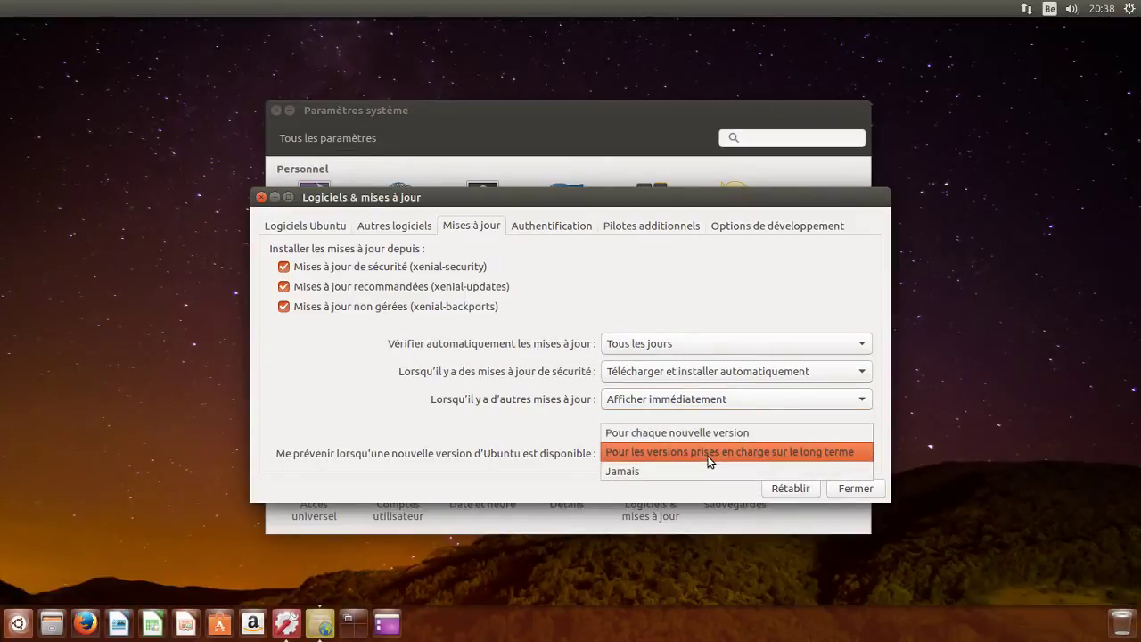
left_click(708, 452)
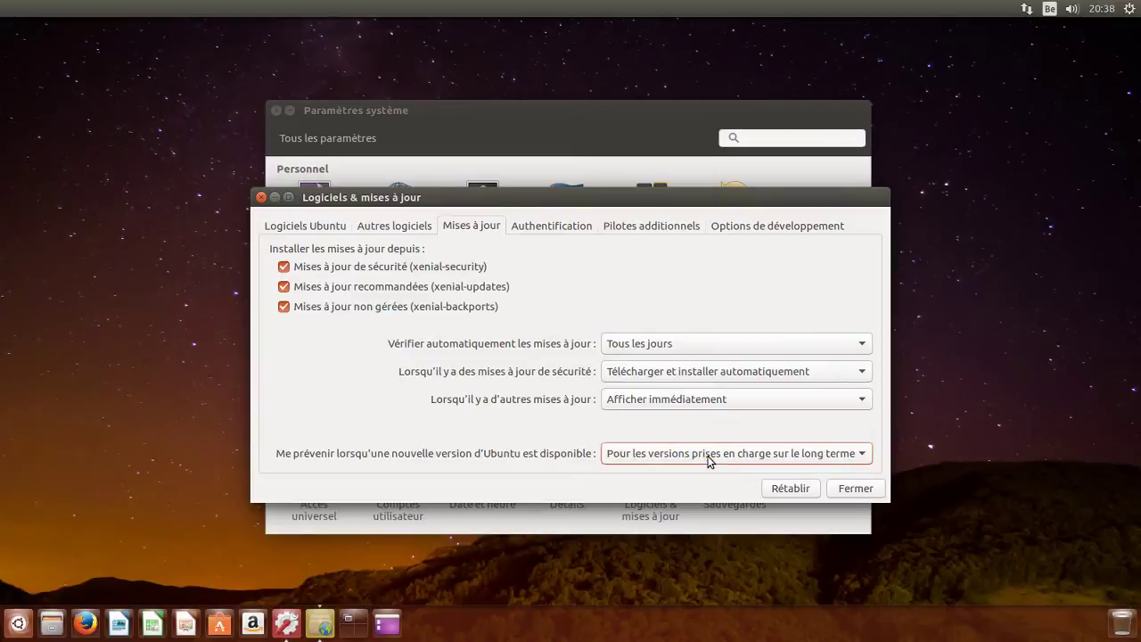
View the trusted software providers and additional drivers, then close the software settings without refreshing and close the system settings
left_click(530, 229)
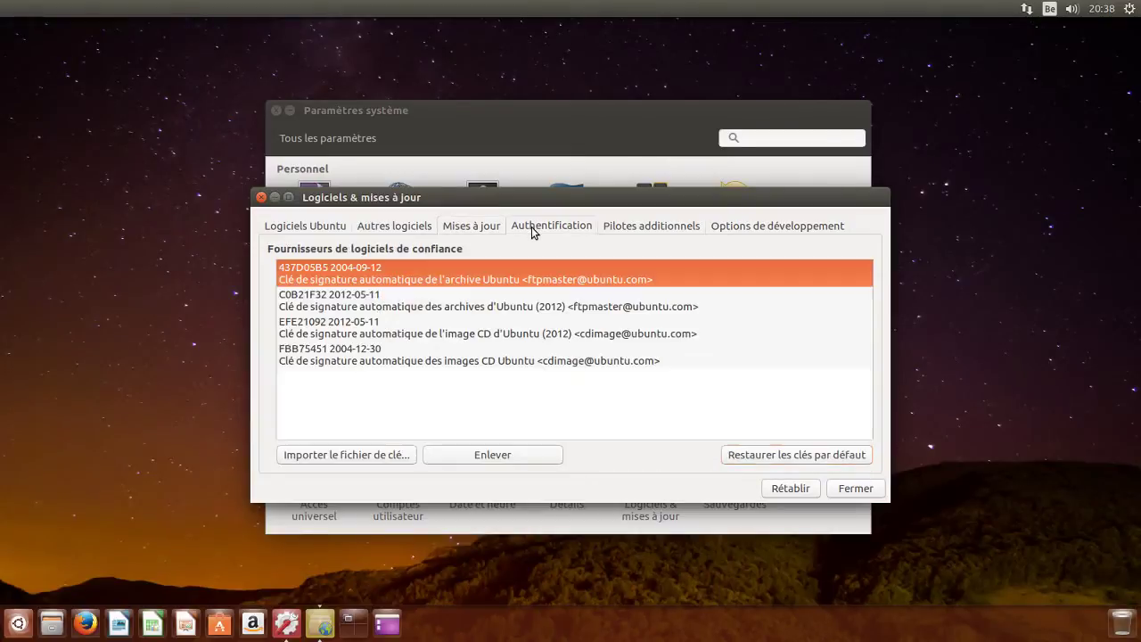
left_click(660, 225)
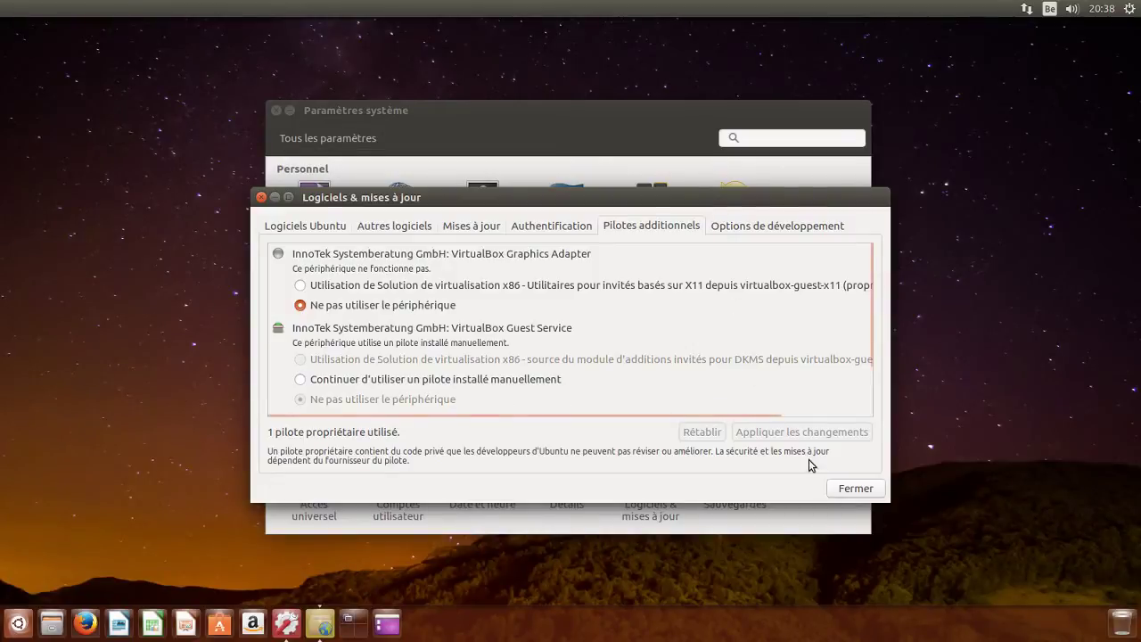
left_click(854, 489)
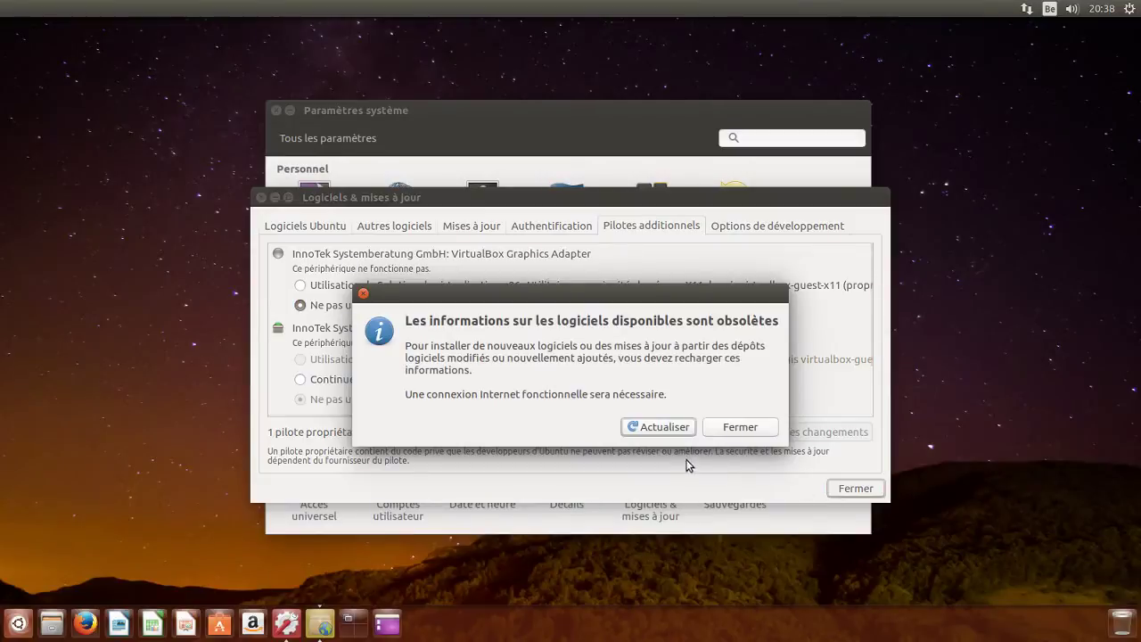
left_click(740, 427)
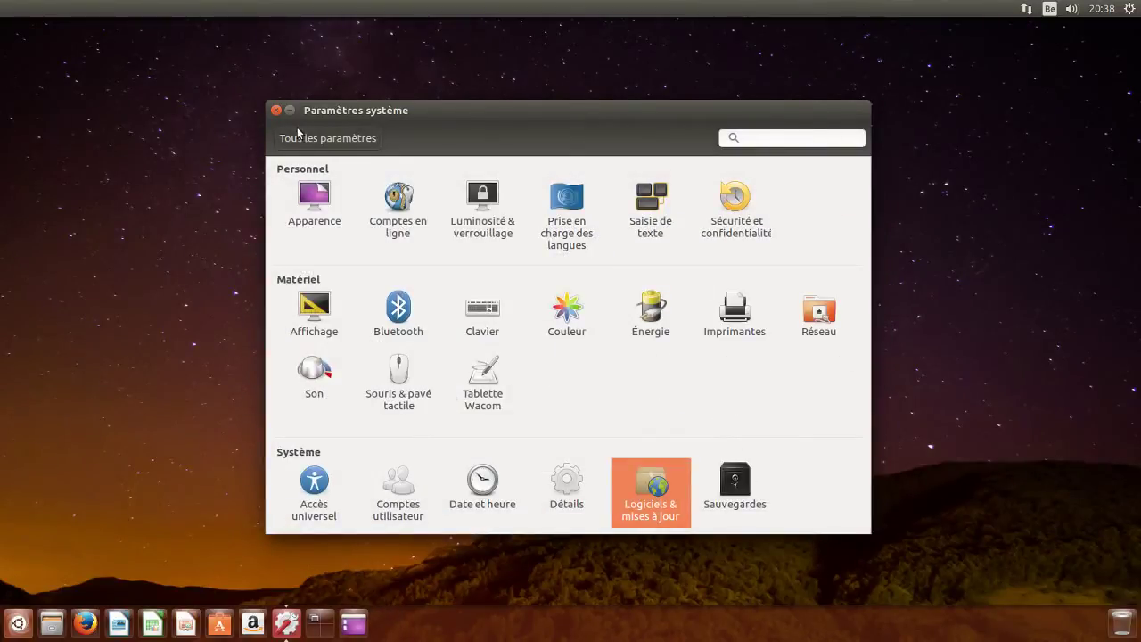
left_click(276, 111)
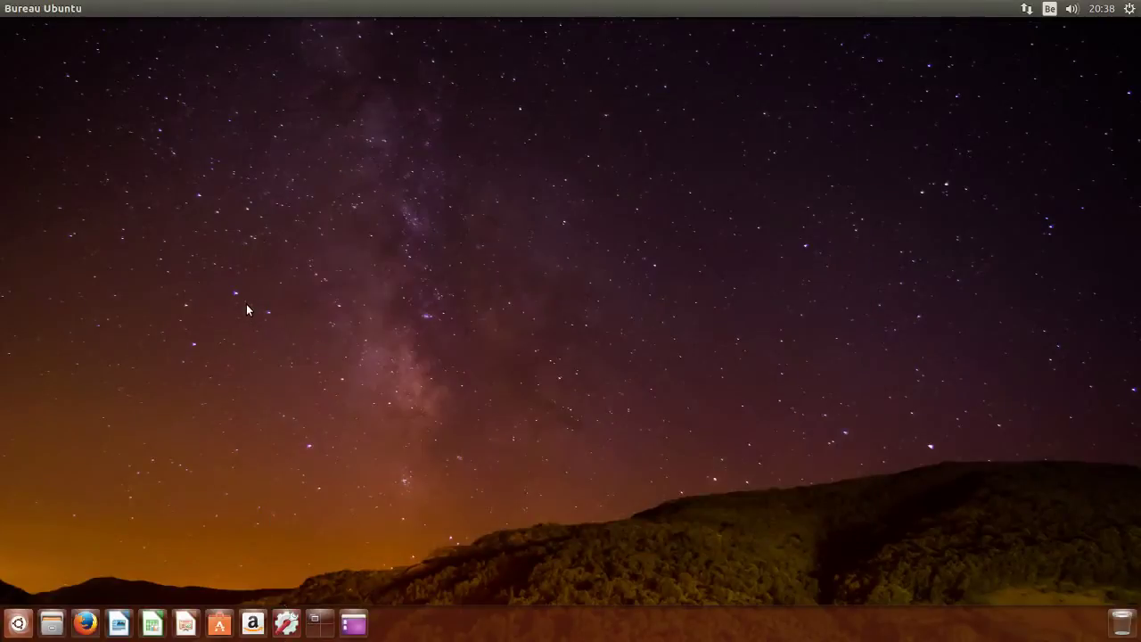
Expand the full list of installed applications in the Dash and launch Agenda
left_click(18, 624)
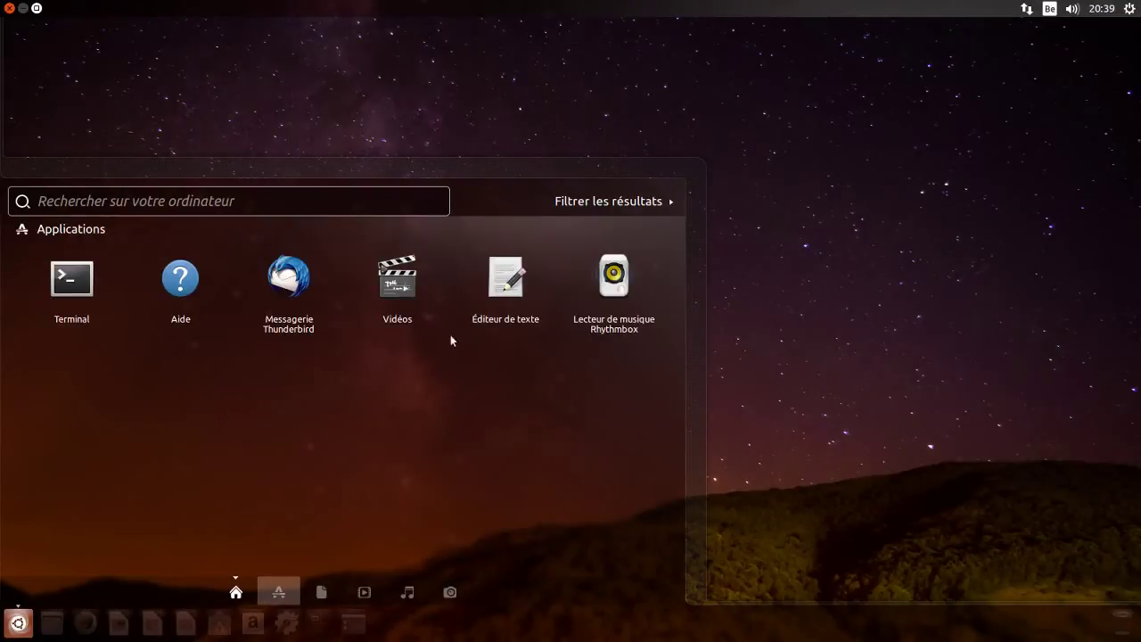
left_click(278, 592)
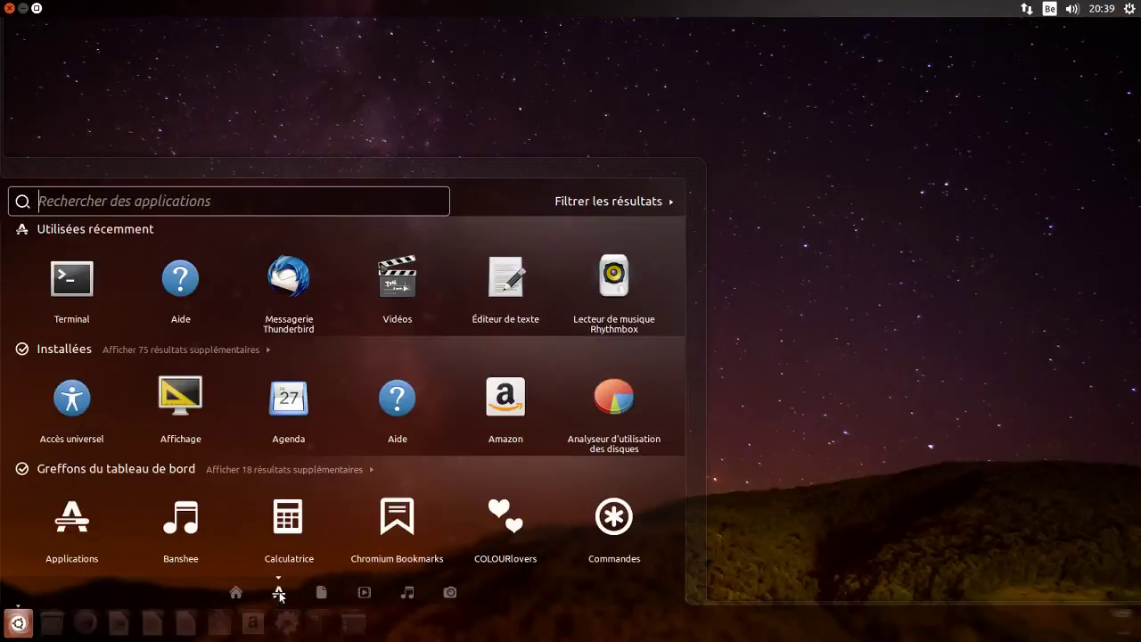
left_click(199, 353)
scroll(444, 397, "down", 2)
scroll(444, 392, "down", 3)
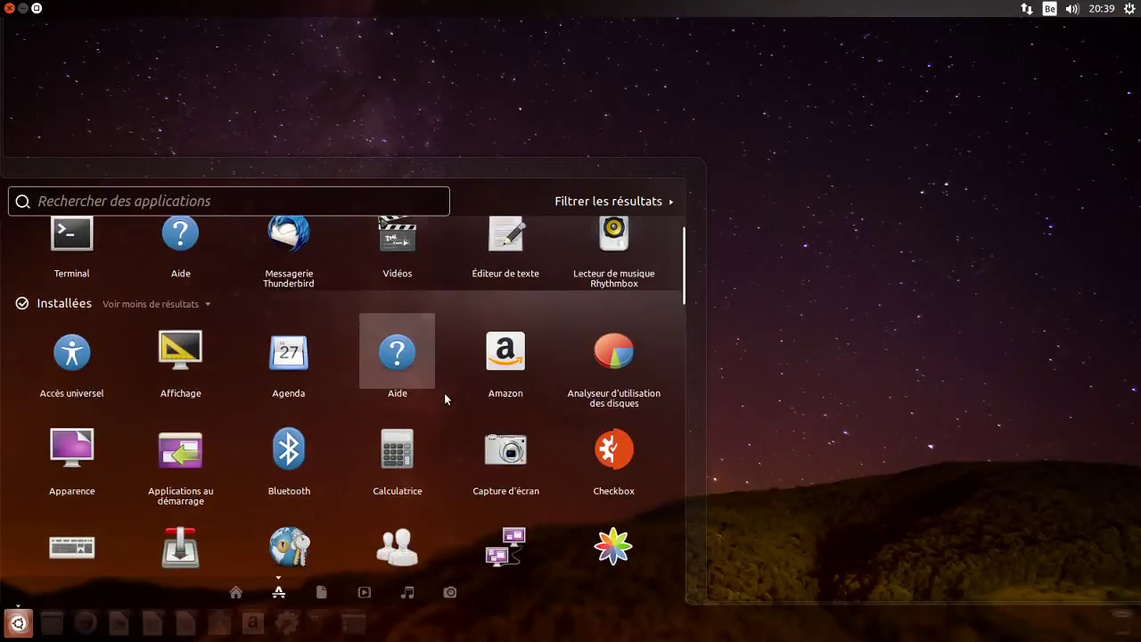
left_click(306, 355)
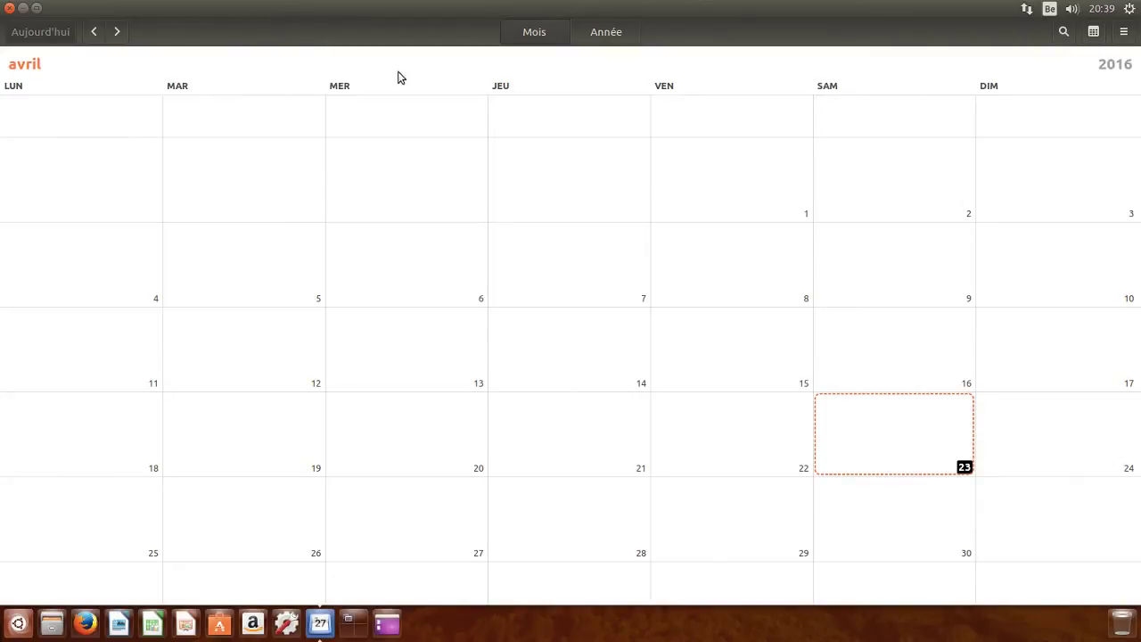
View the calendar's options menu, then restore the maximized window to a smaller size and move it on the desktop
left_click(1125, 32)
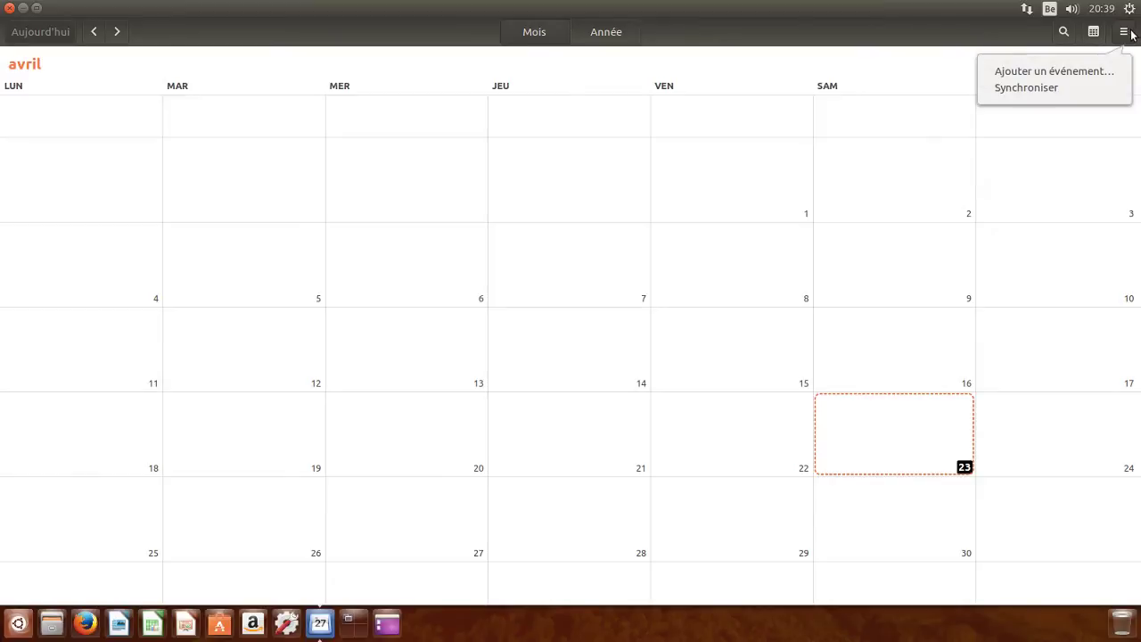
left_click(1130, 34)
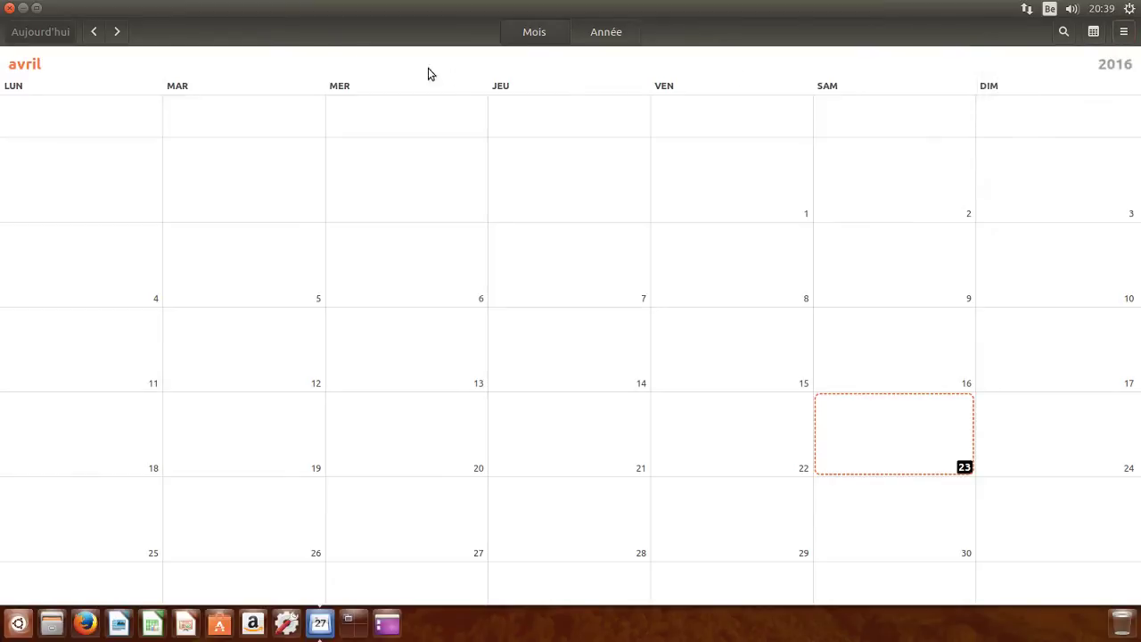
left_click(36, 9)
left_click_drag(708, 117, 749, 115)
Show the four workspaces, reposition the calendar window within the first one, and return to that workspace
left_click(350, 623)
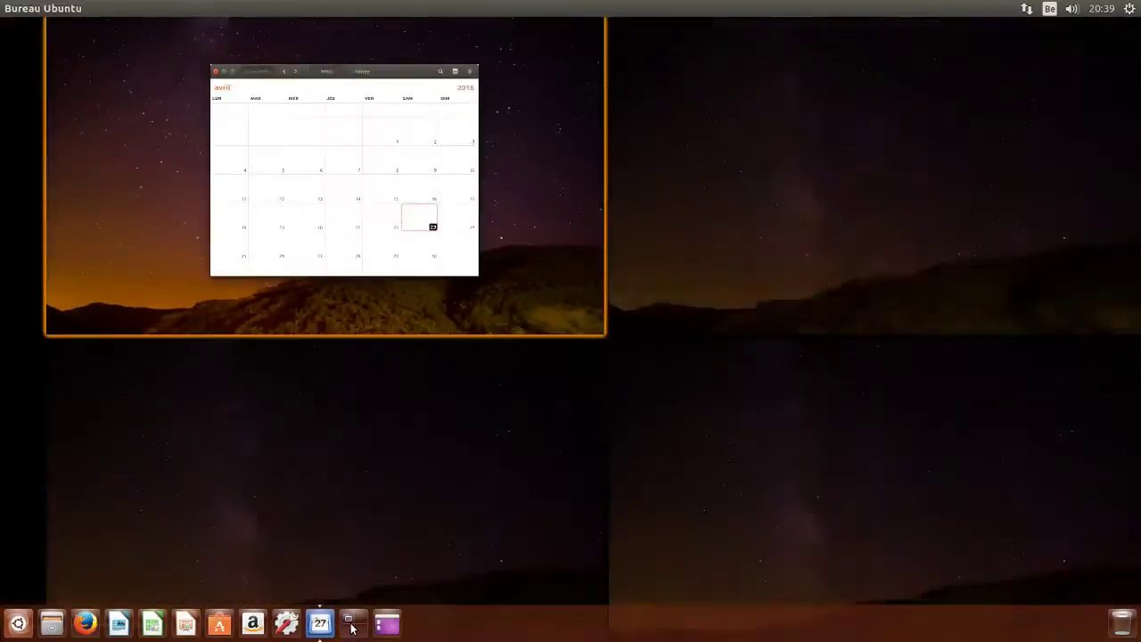
left_click_drag(362, 175, 410, 148)
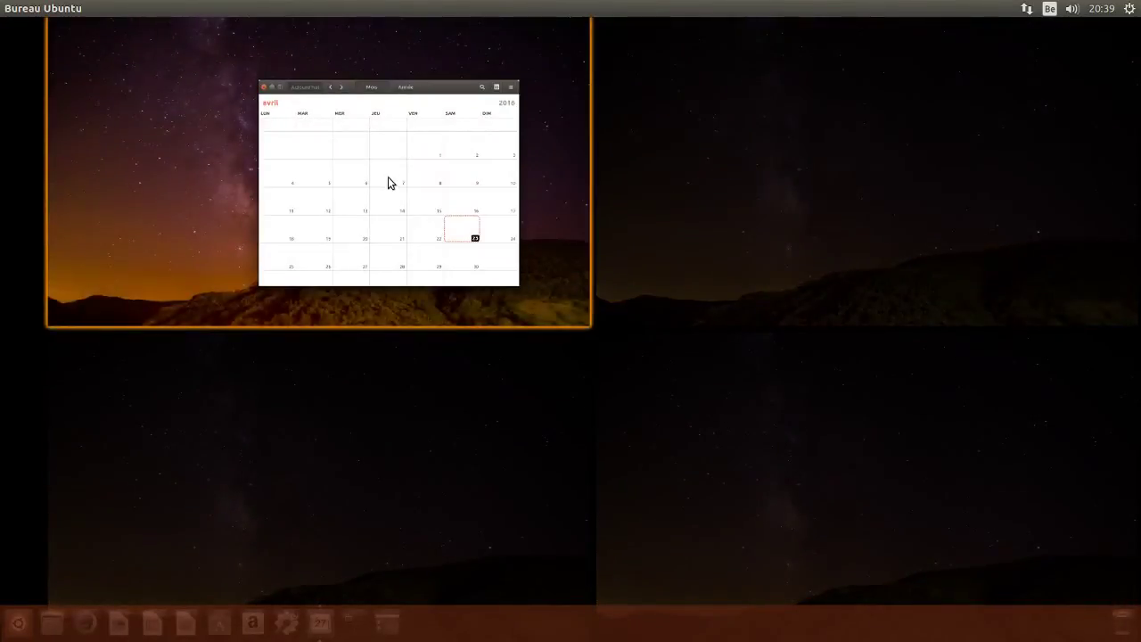
left_click(388, 177)
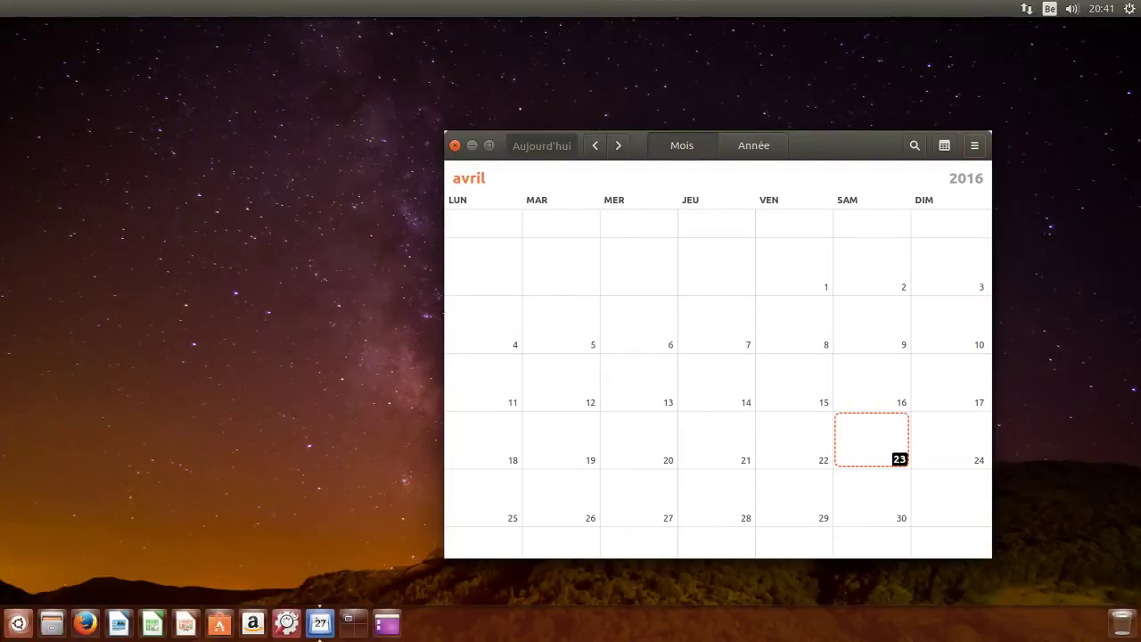
View the Apparence page of the system settings, then close the settings and the calendar
left_click(286, 623)
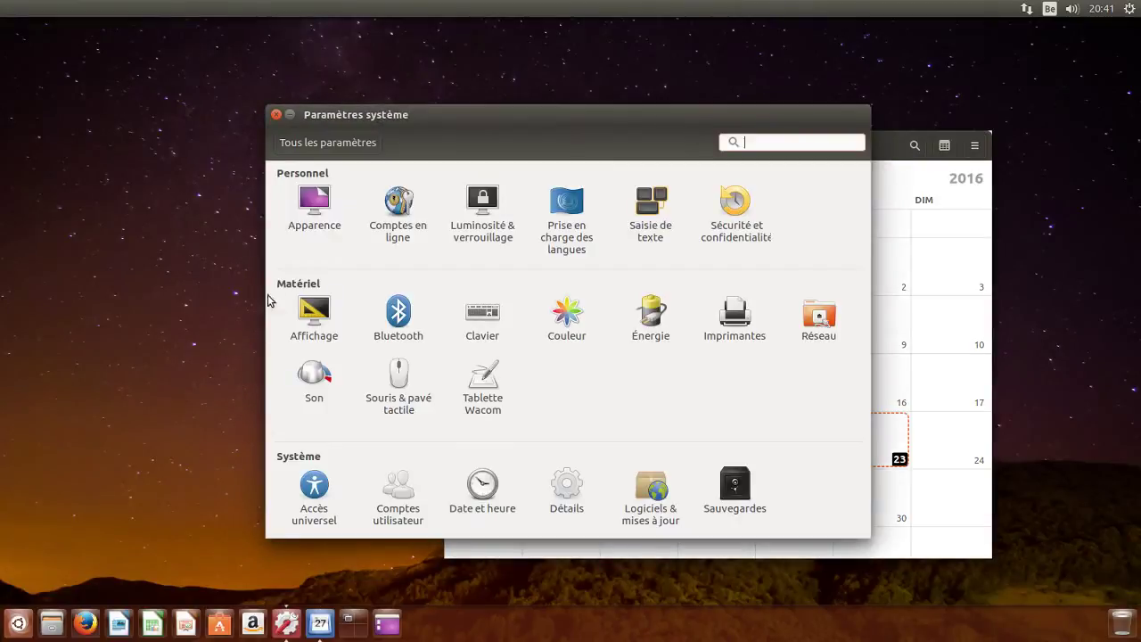
left_click(310, 214)
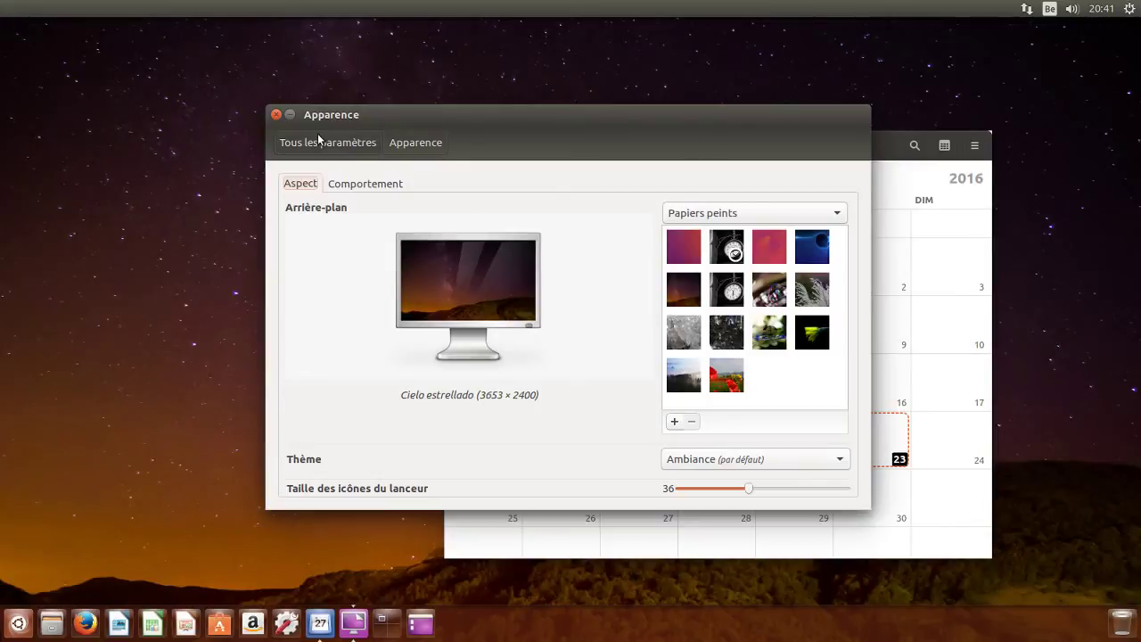
left_click(276, 115)
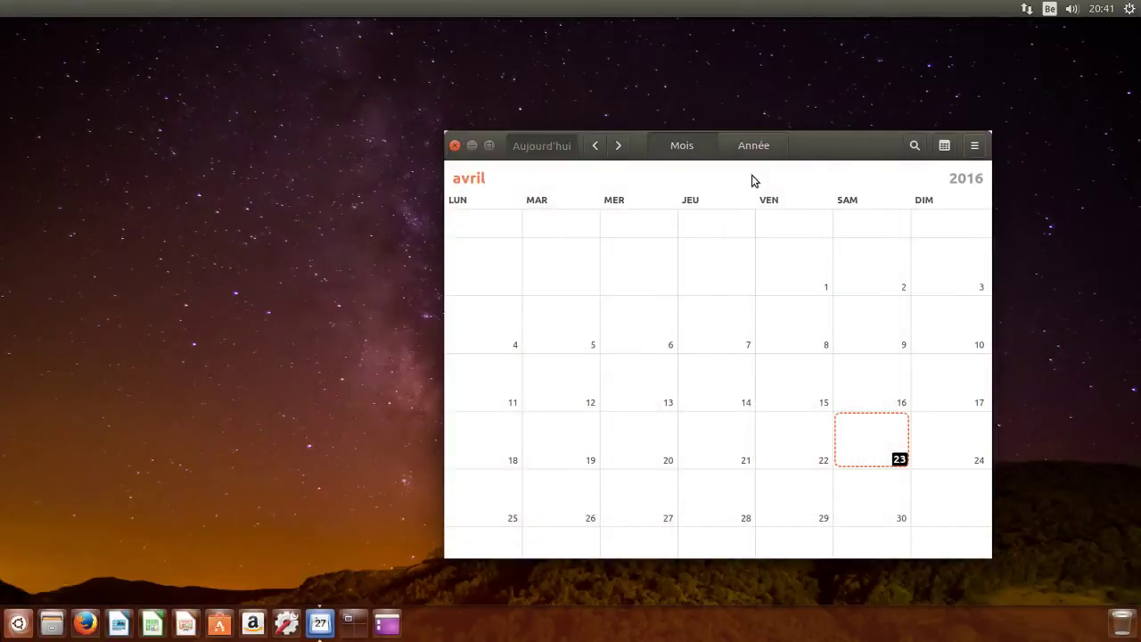
left_click(455, 144)
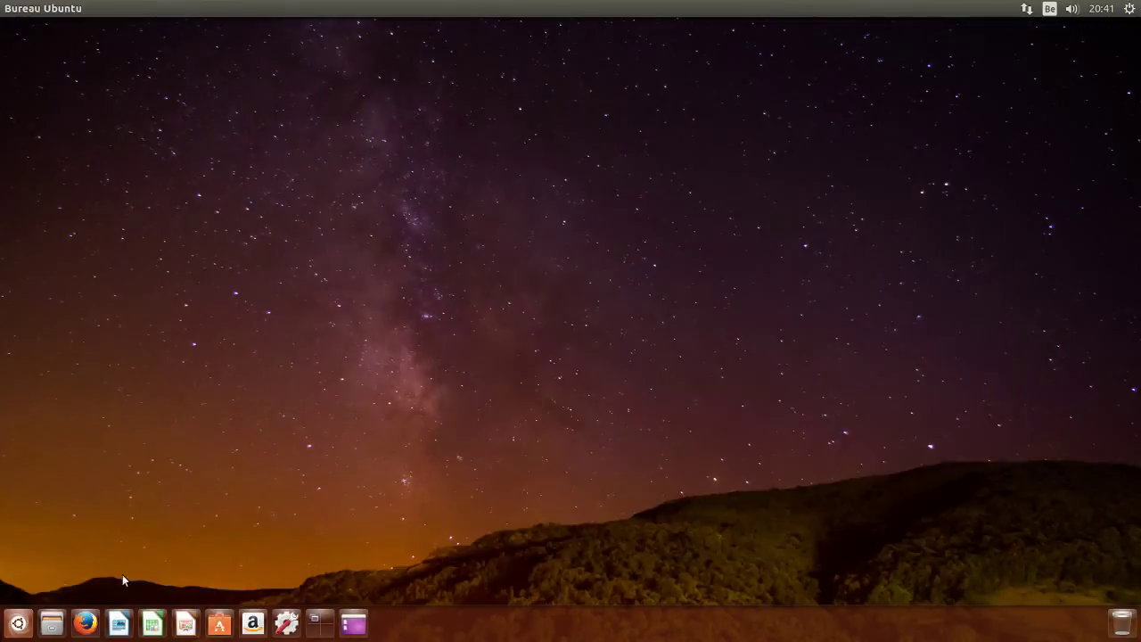
Launch Checkbox from the installed applications in the Dash
left_click(17, 622)
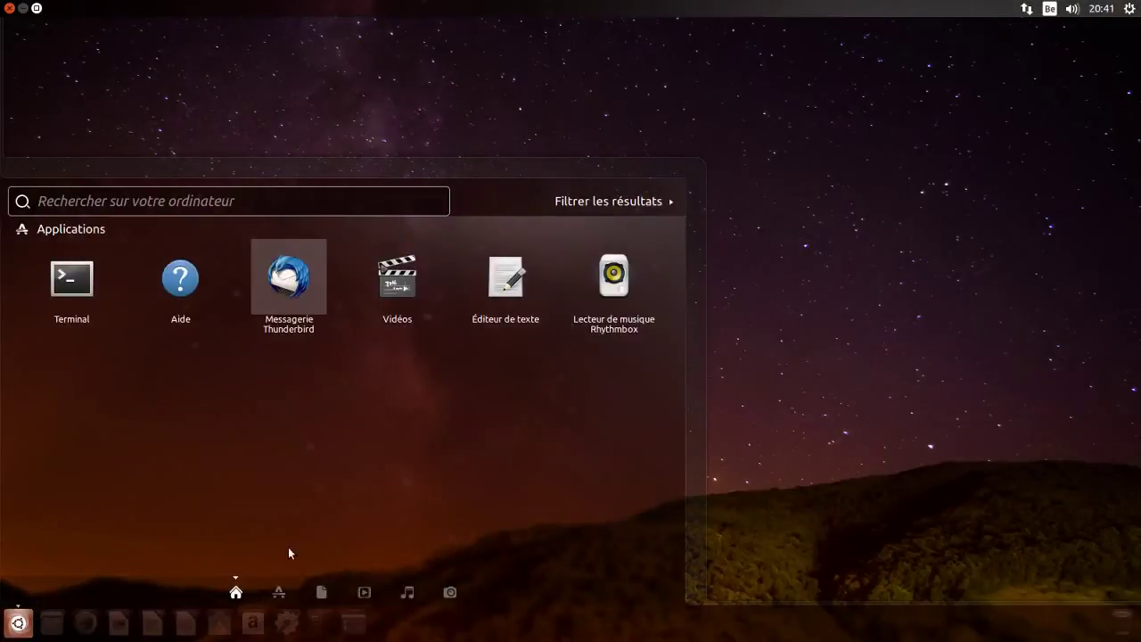
left_click(276, 591)
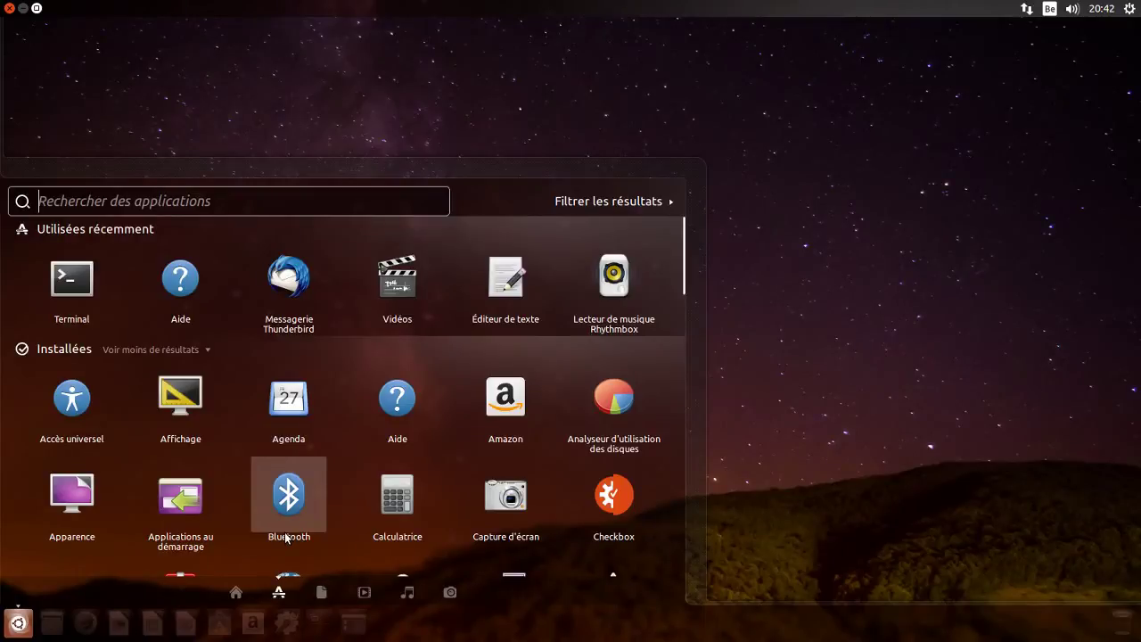
scroll(285, 538, "down", 2)
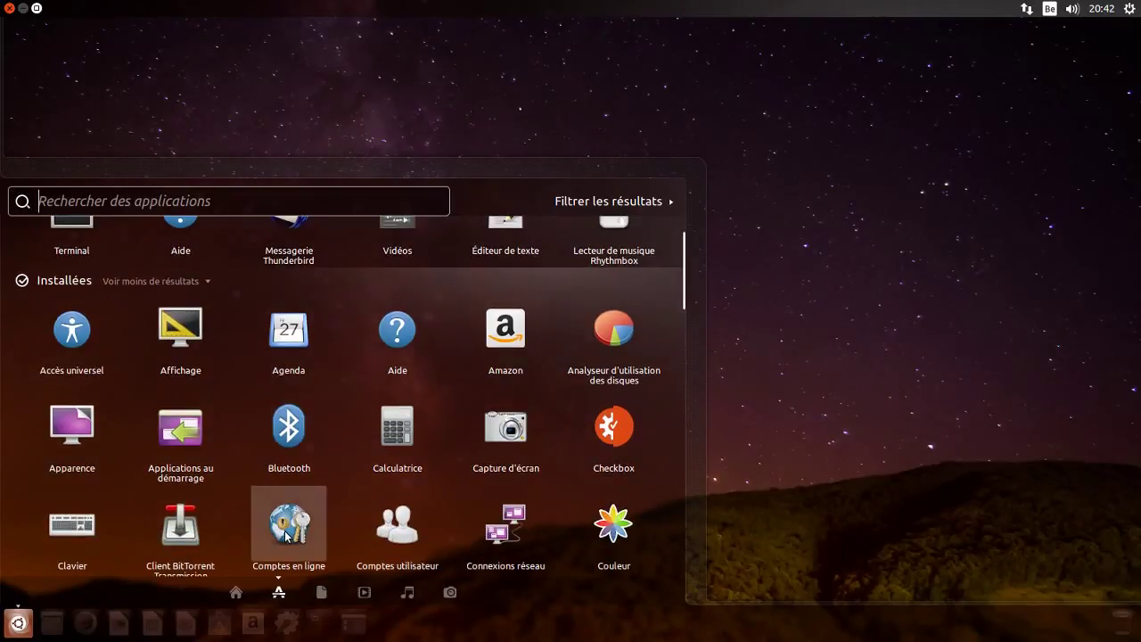
scroll(285, 537, "down", 1)
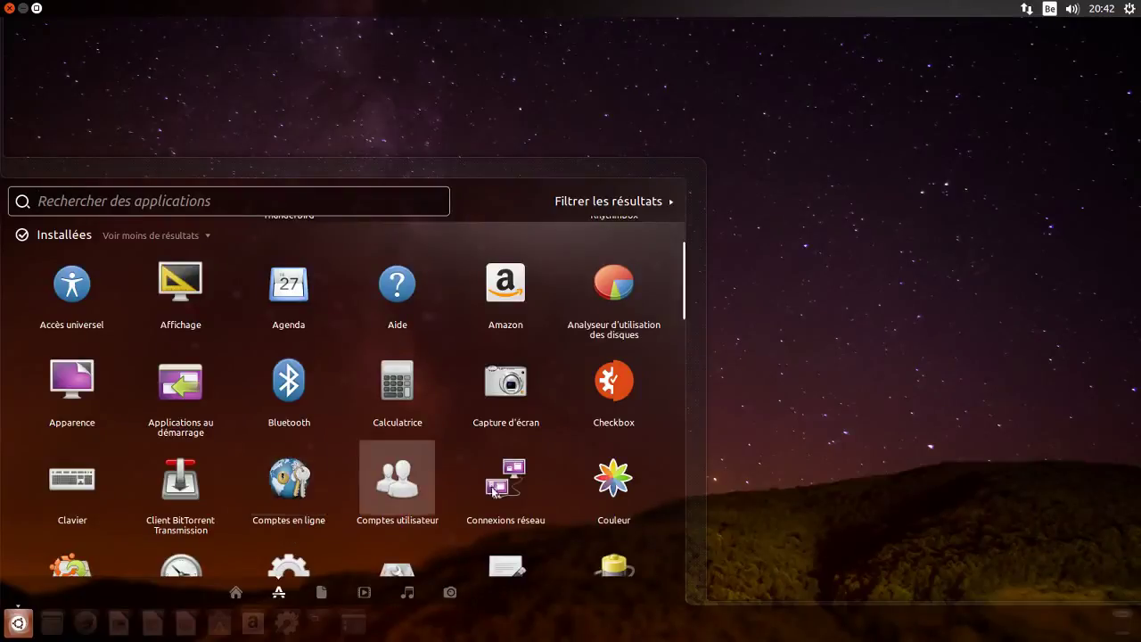
left_click(596, 392)
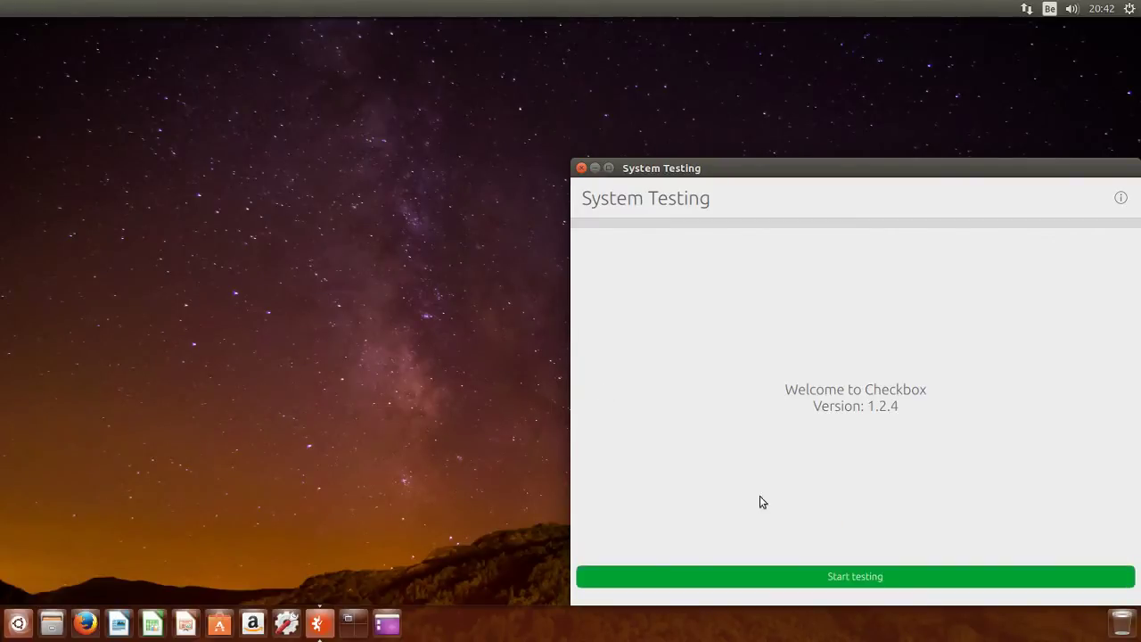
Start system testing in Checkbox, review the list of test categories, and deselect all of them
left_click(850, 578)
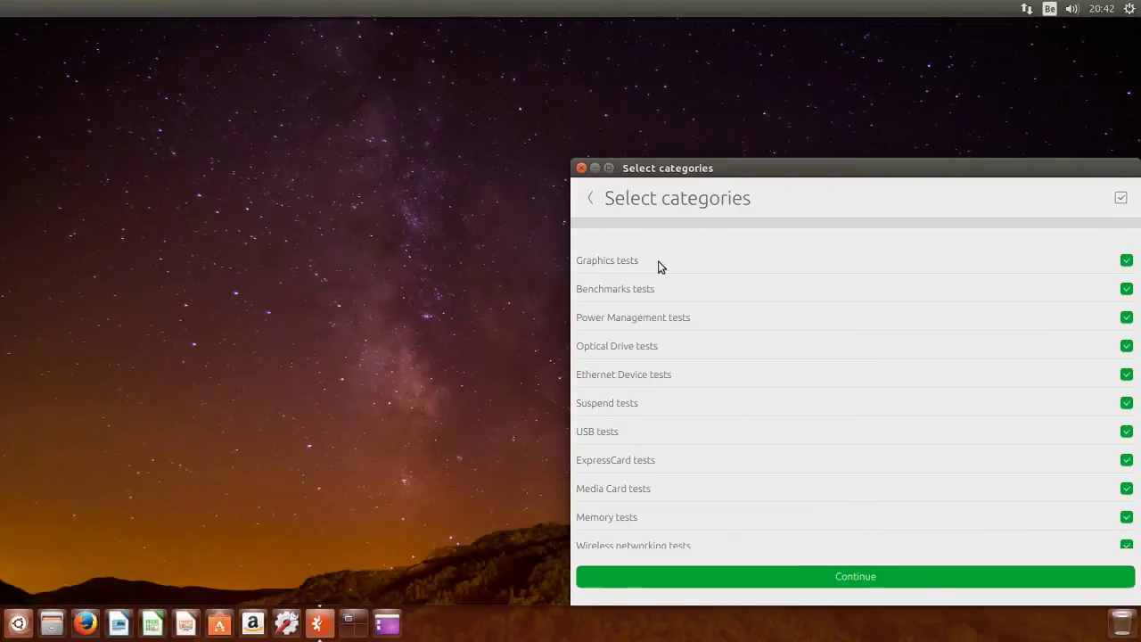
scroll(660, 266, "down", 5)
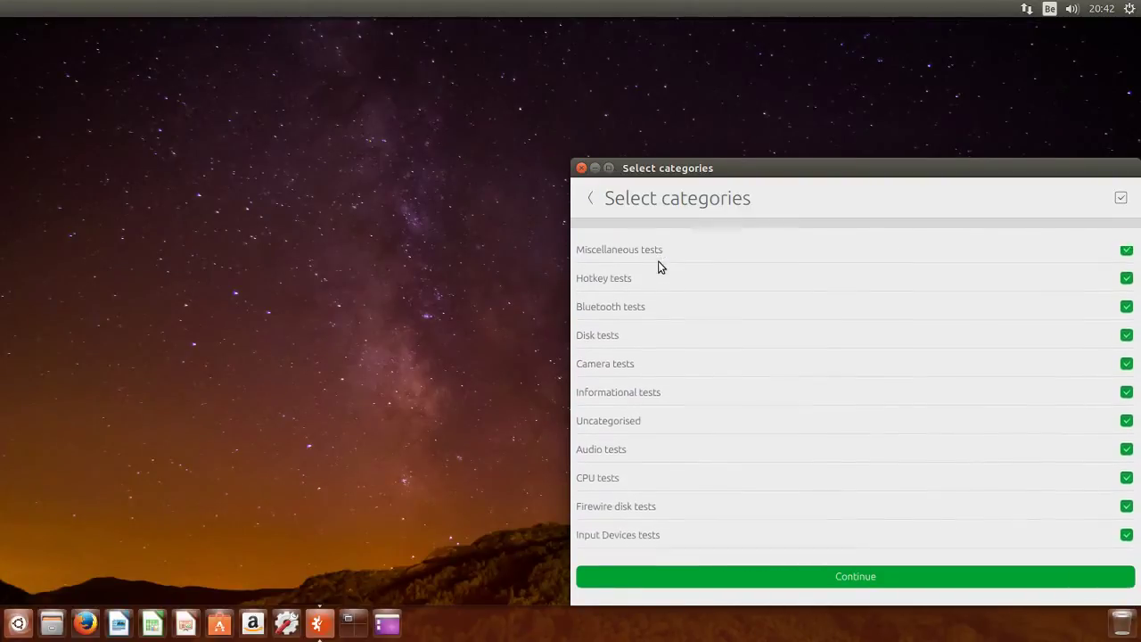
scroll(661, 266, "up", 5)
scroll(661, 266, "up", 1)
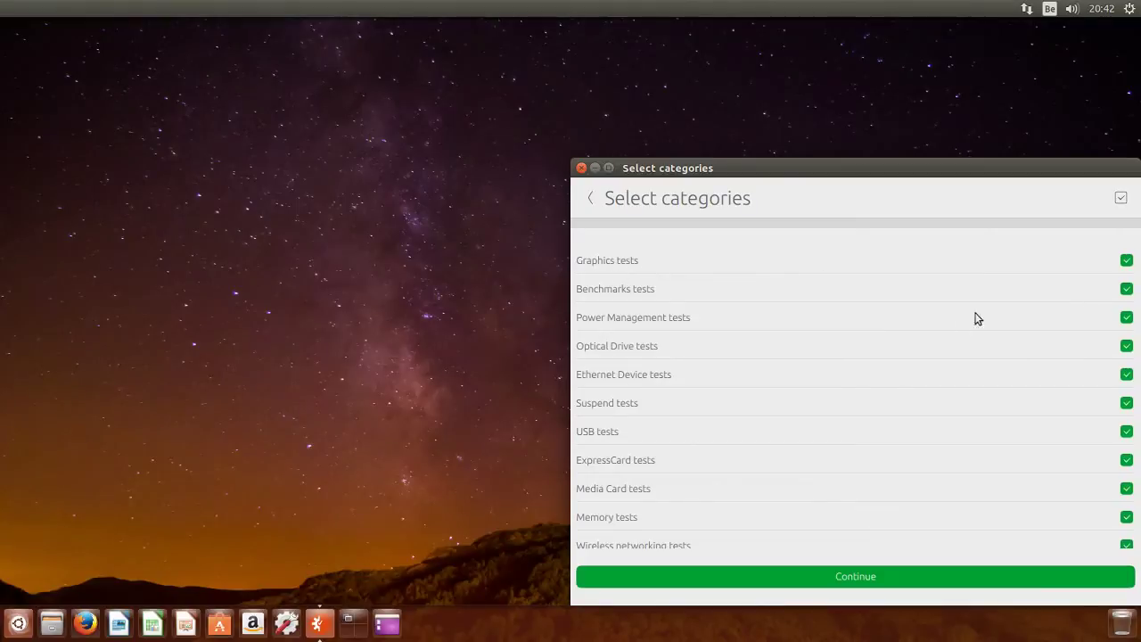
left_click(1122, 198)
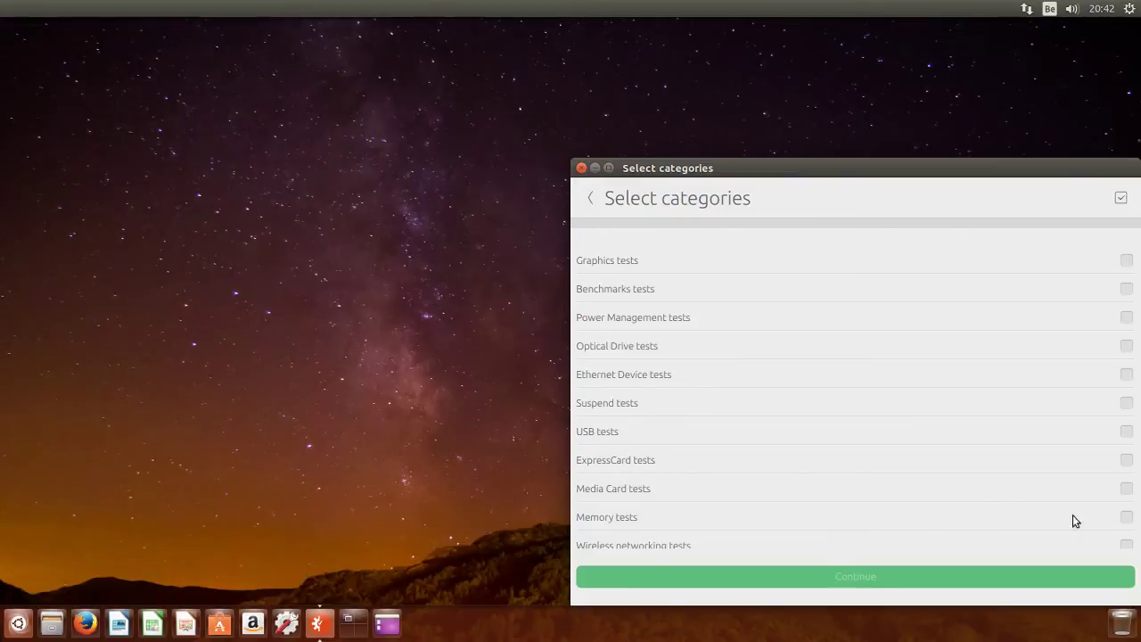
Run only the Memory tests in Checkbox, authenticating with the account password, then close the test results
left_click(1126, 517)
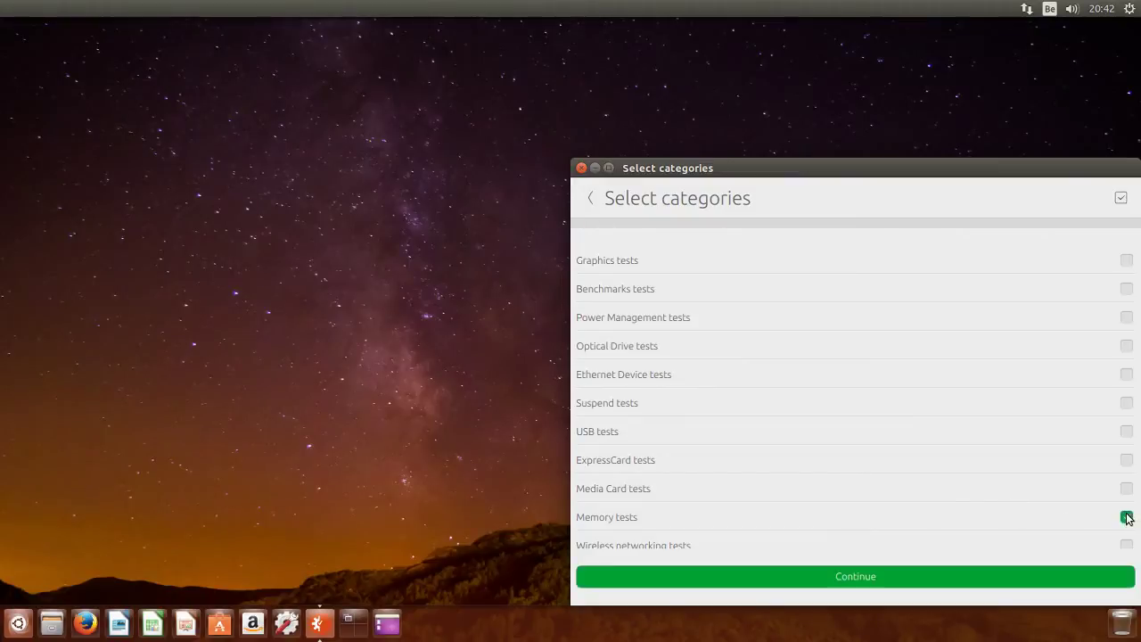
left_click(997, 574)
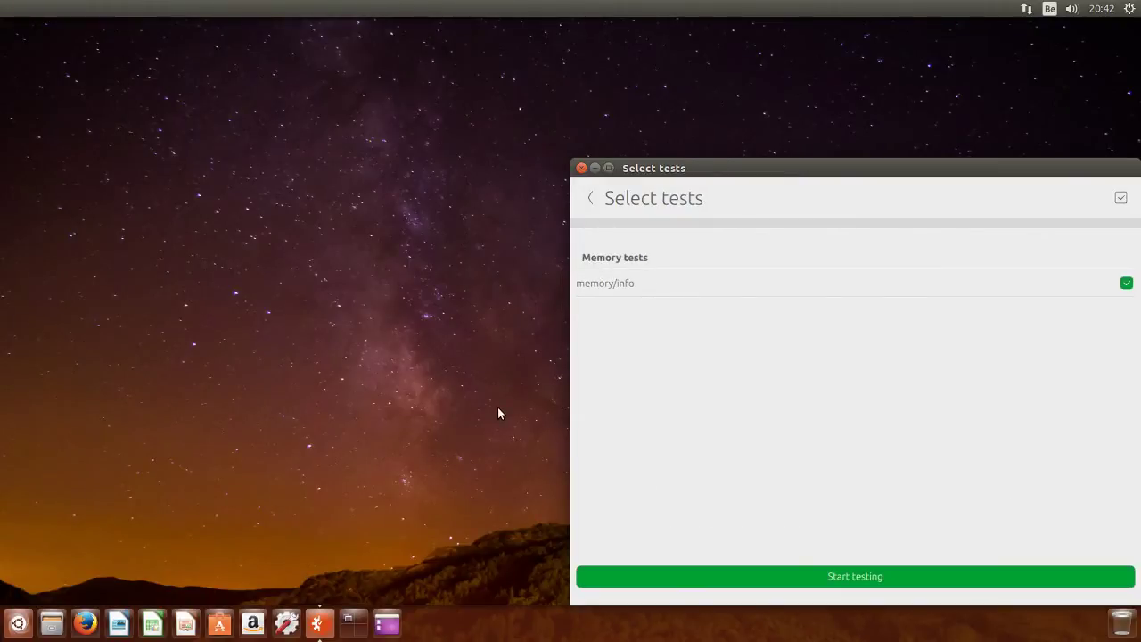
left_click(834, 577)
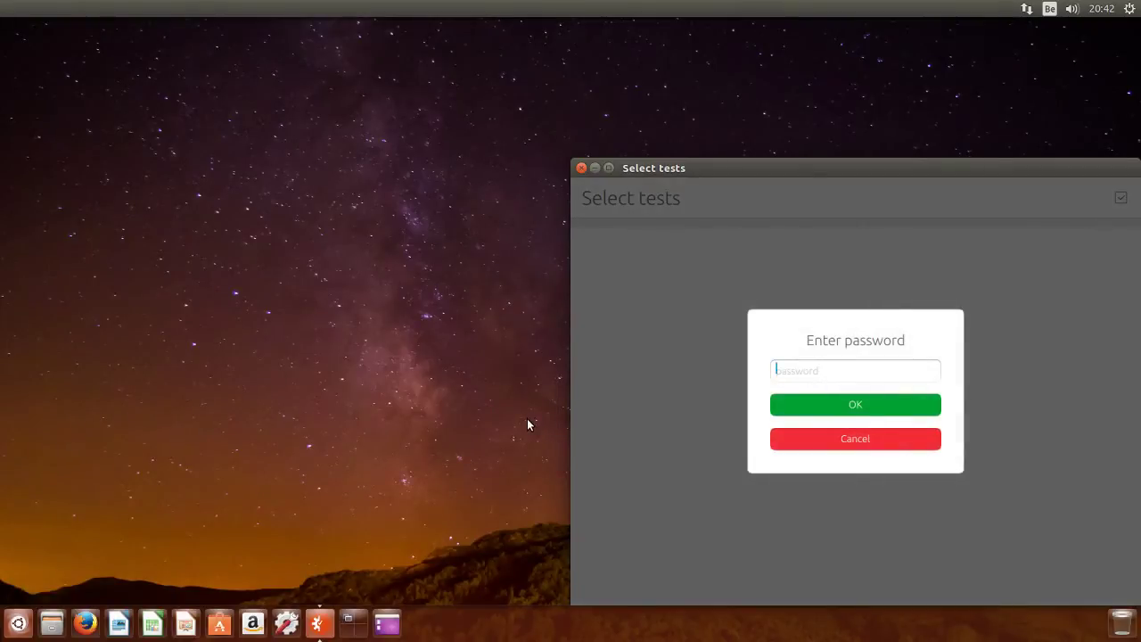
type("••••••••••")
key("Return")
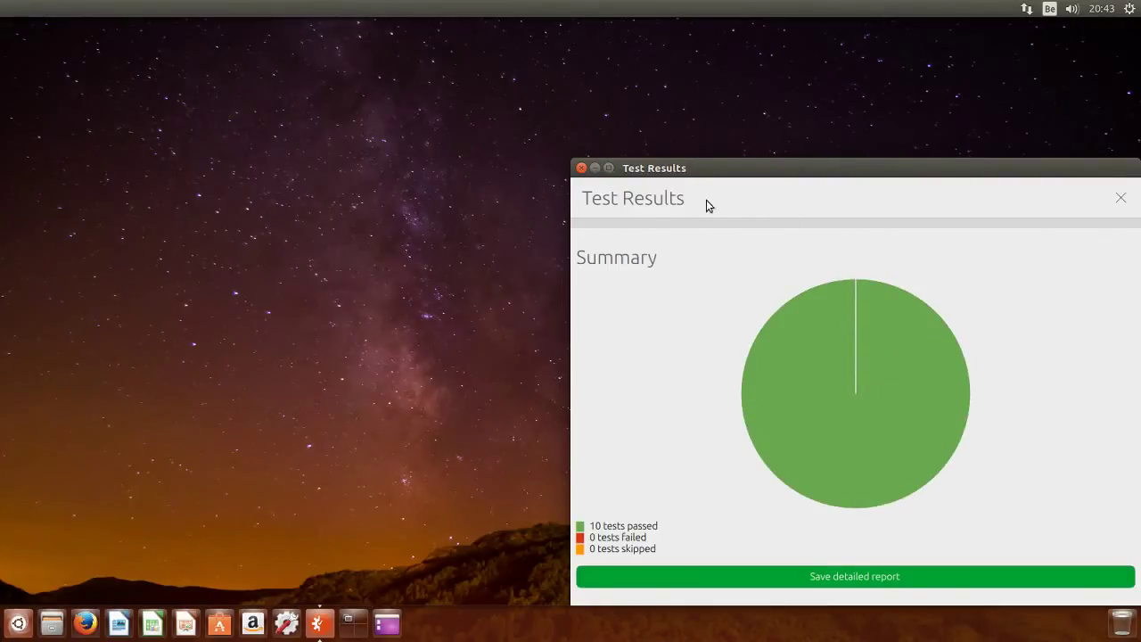
left_click(581, 169)
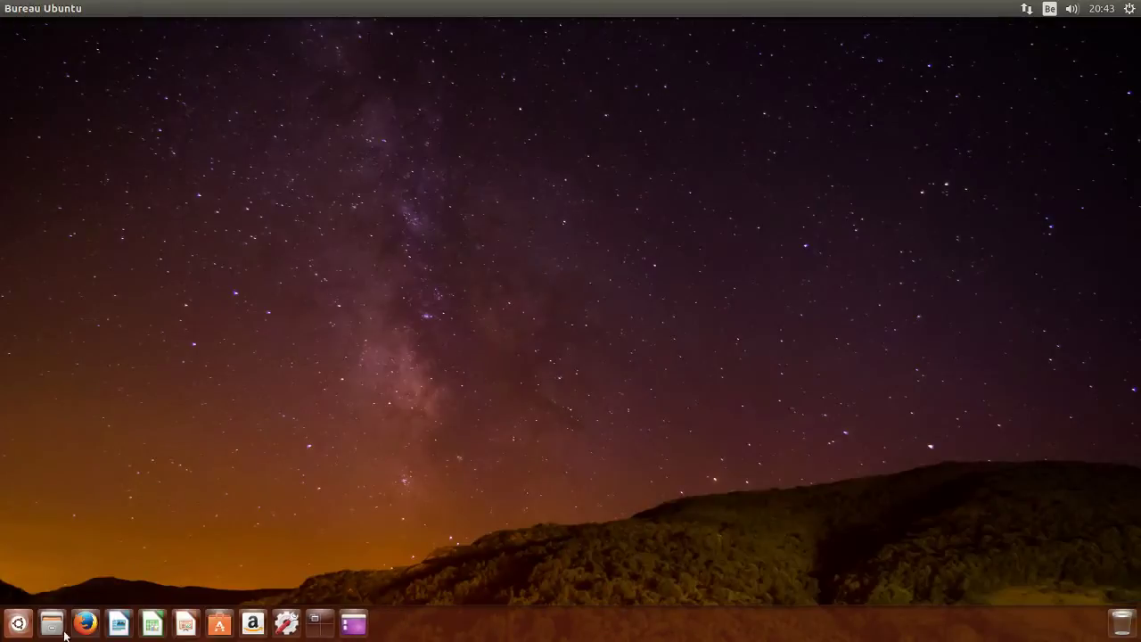
Browse the installed applications in the Dash, search for "reb", open the Reboot prompt and dismiss it without restarting
left_click(18, 623)
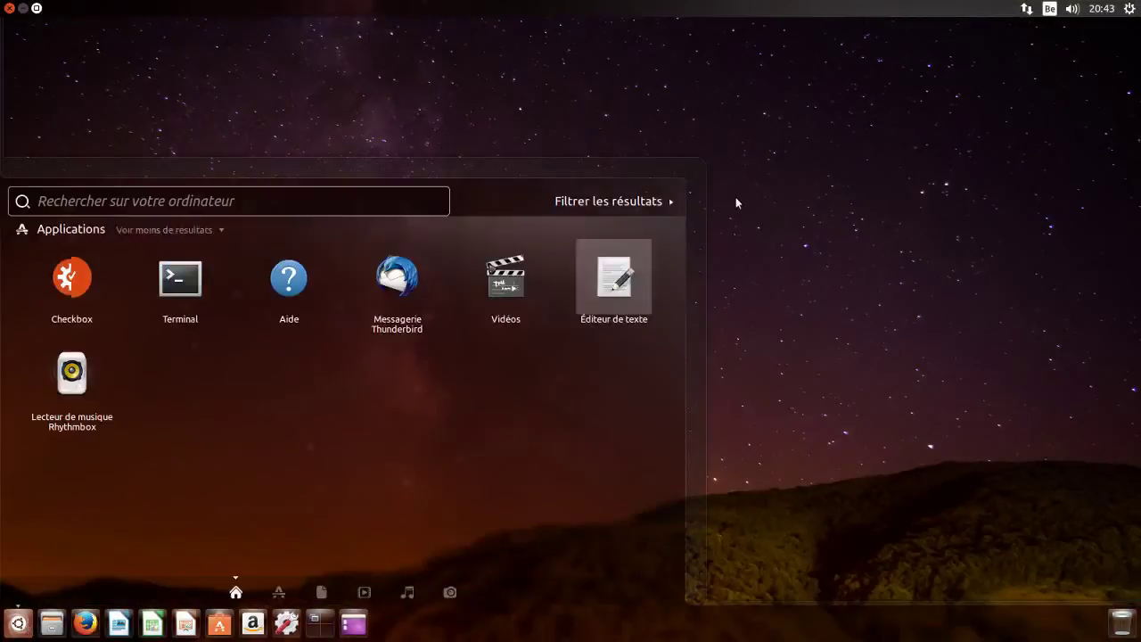
left_click(278, 592)
scroll(319, 476, "down", 3)
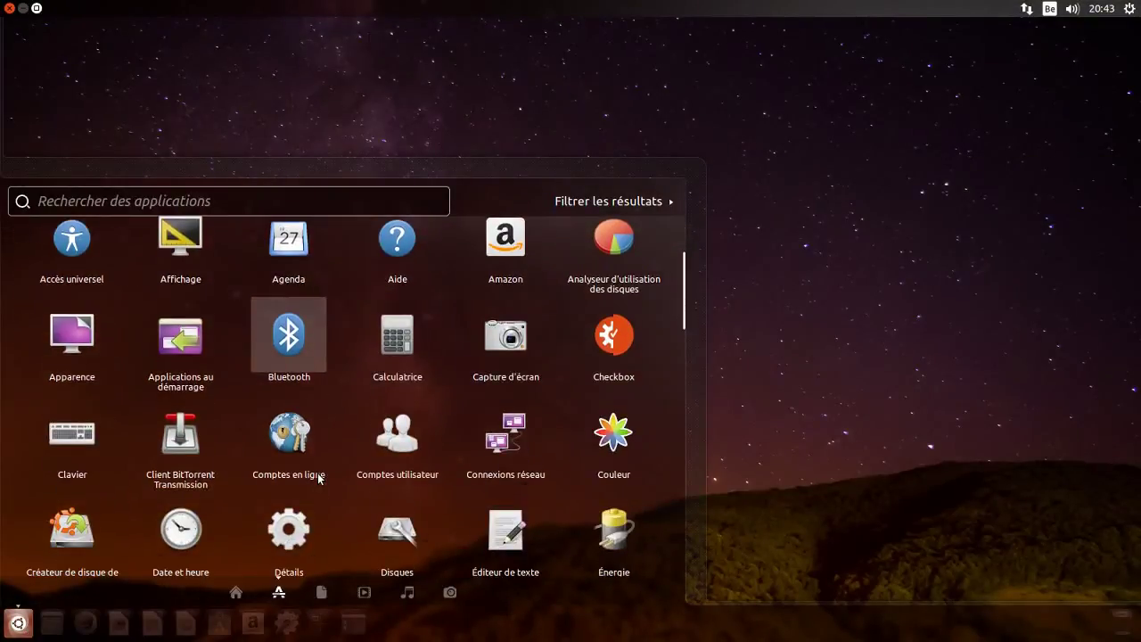
scroll(447, 467, "down", 5)
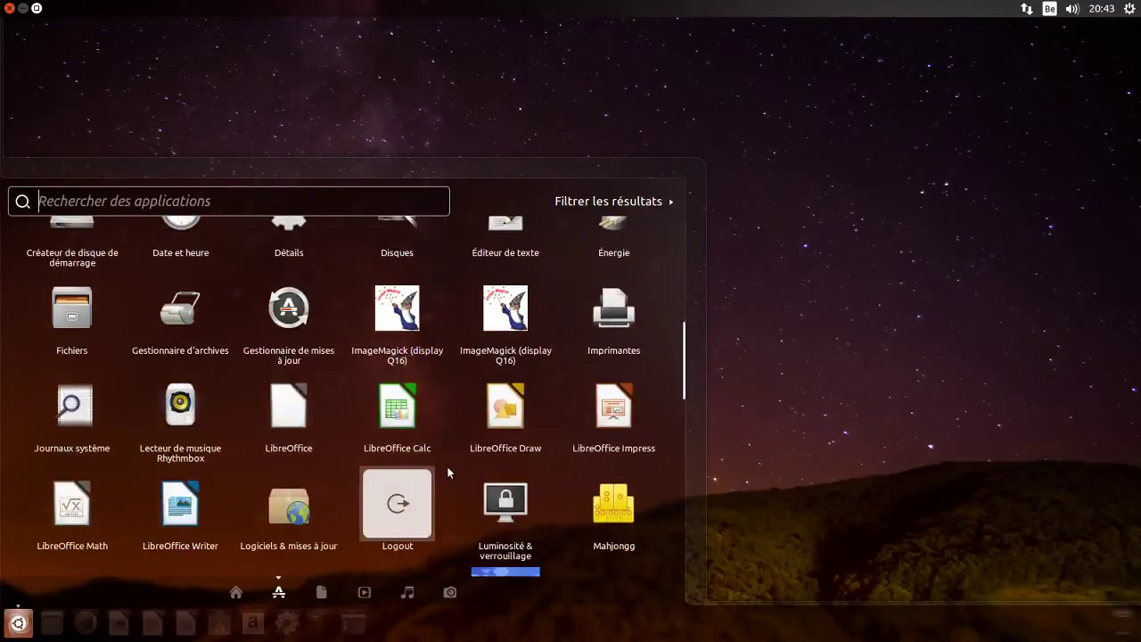
scroll(446, 466, "down", 5)
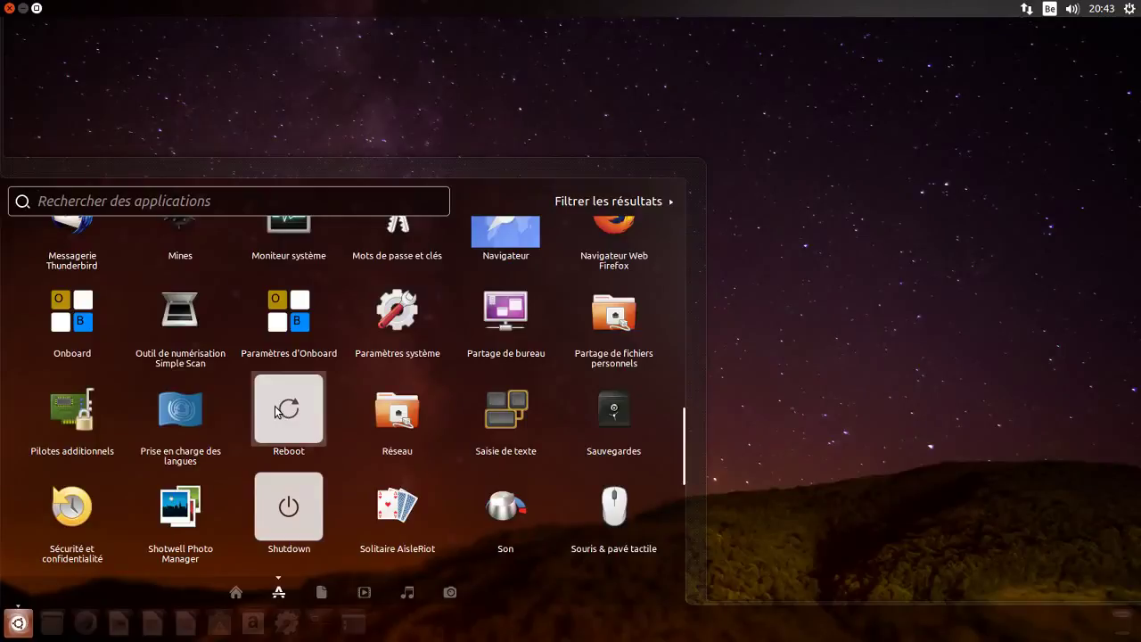
left_click(296, 208)
type("reb")
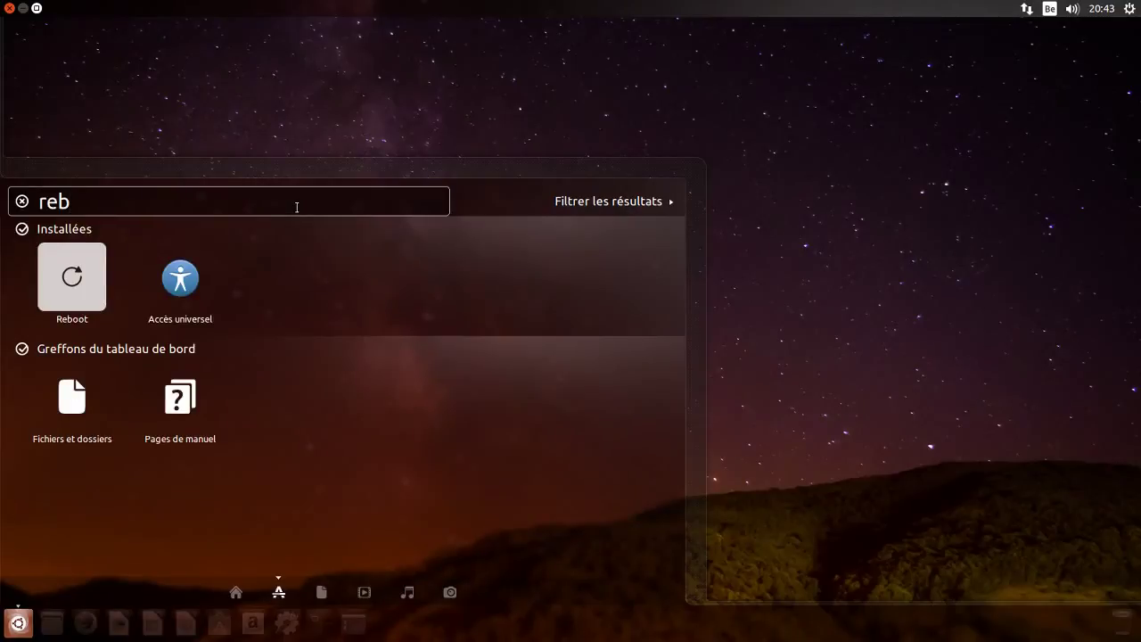
left_click(86, 270)
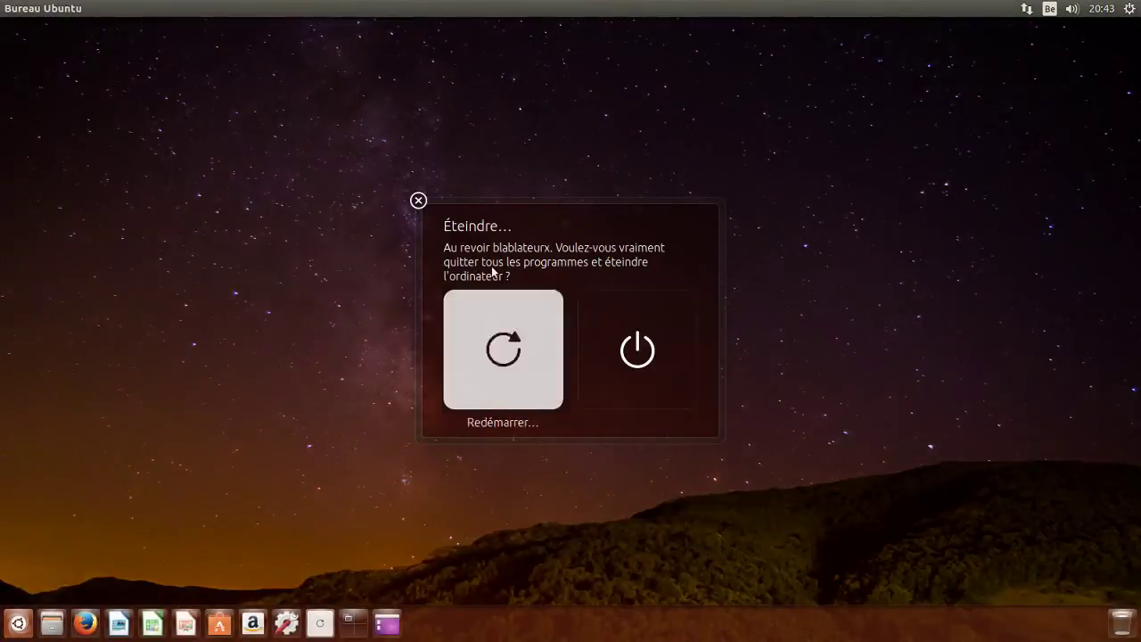
left_click(418, 201)
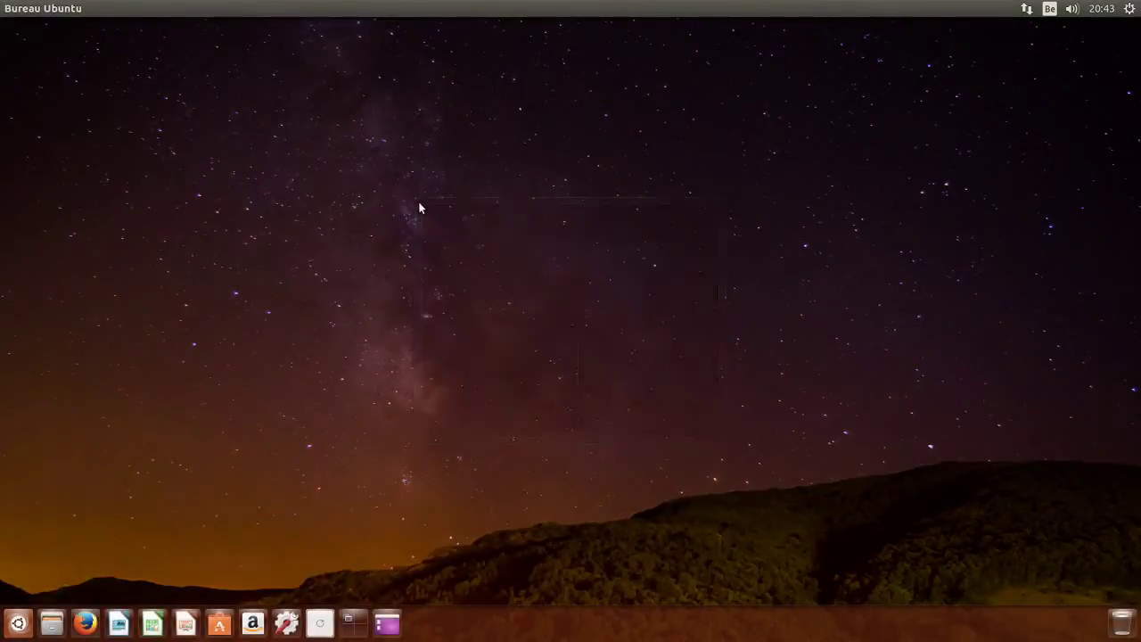
Search the Dash applications for "log", open the Logout prompt and dismiss it without ending the session
left_click(18, 622)
left_click(275, 589)
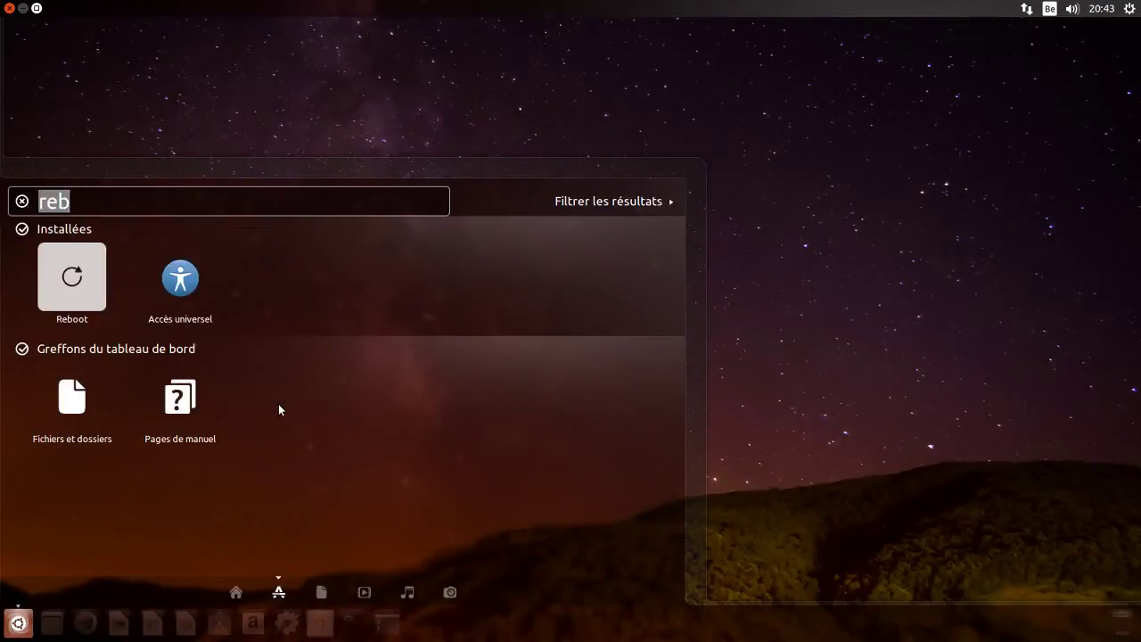
type("log")
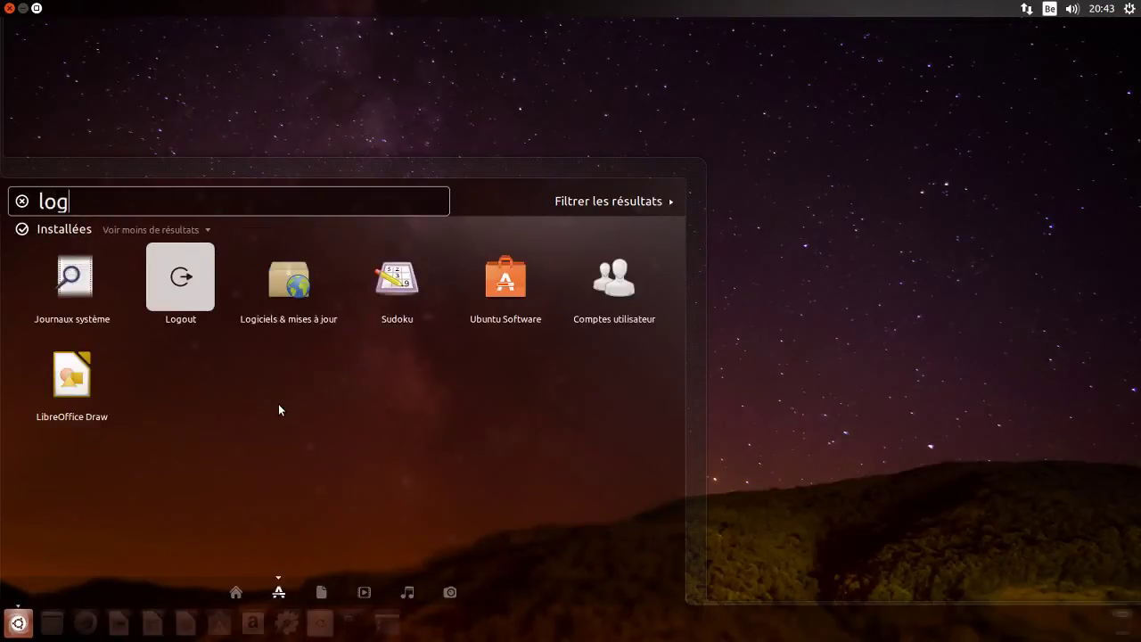
left_click(188, 295)
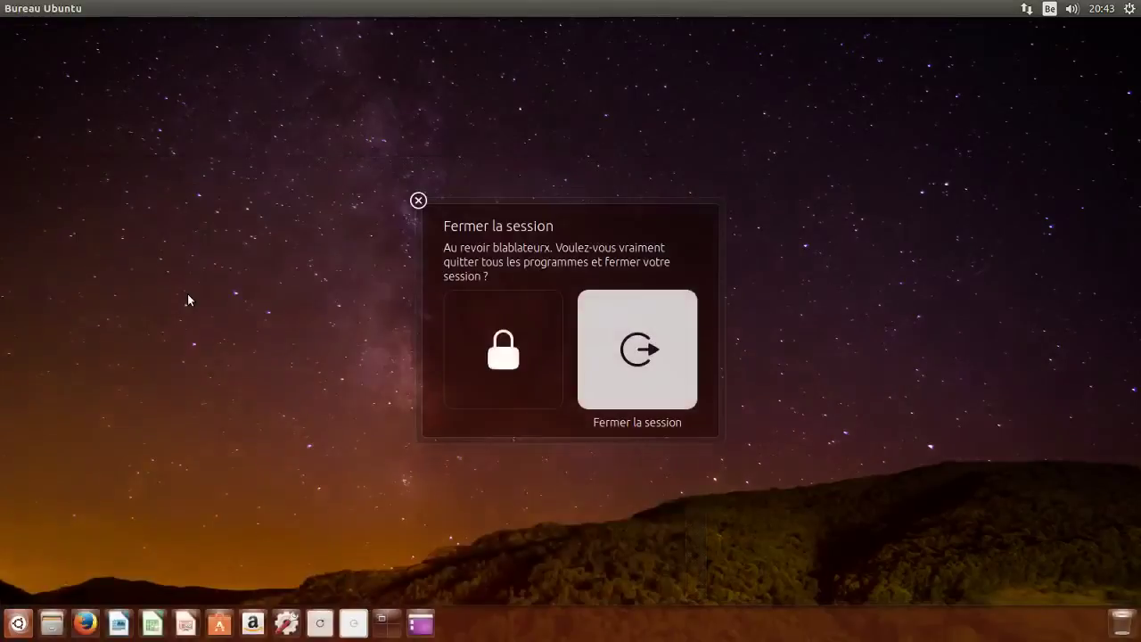
left_click(418, 199)
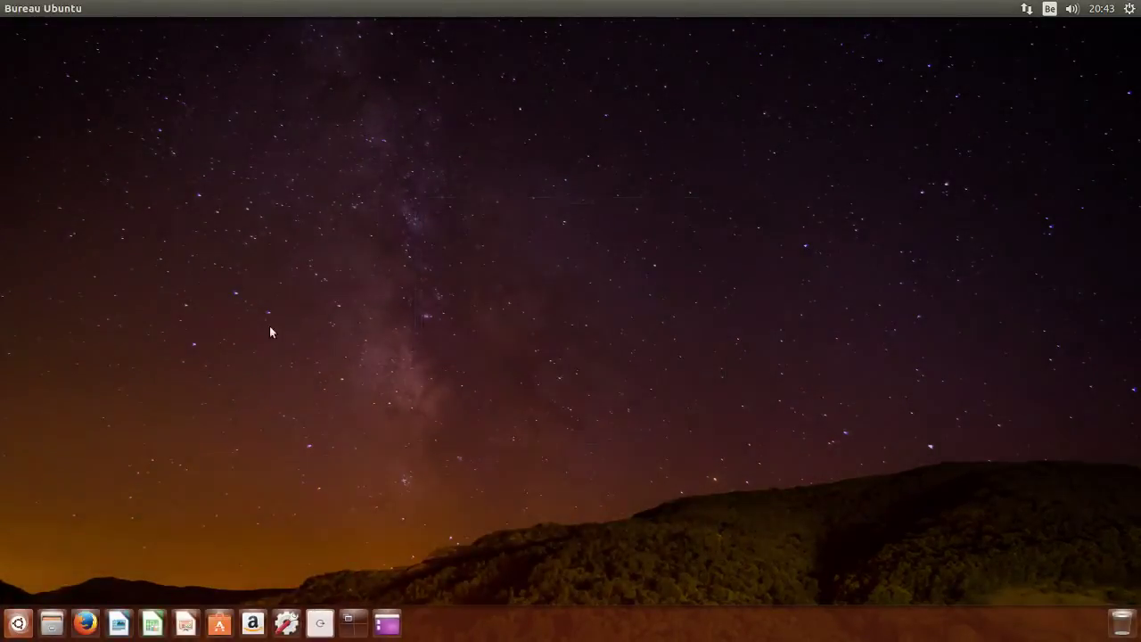
Find Ubuntu Software by searching the Dash for "sof", launch it, and move its window fully into view
left_click(17, 622)
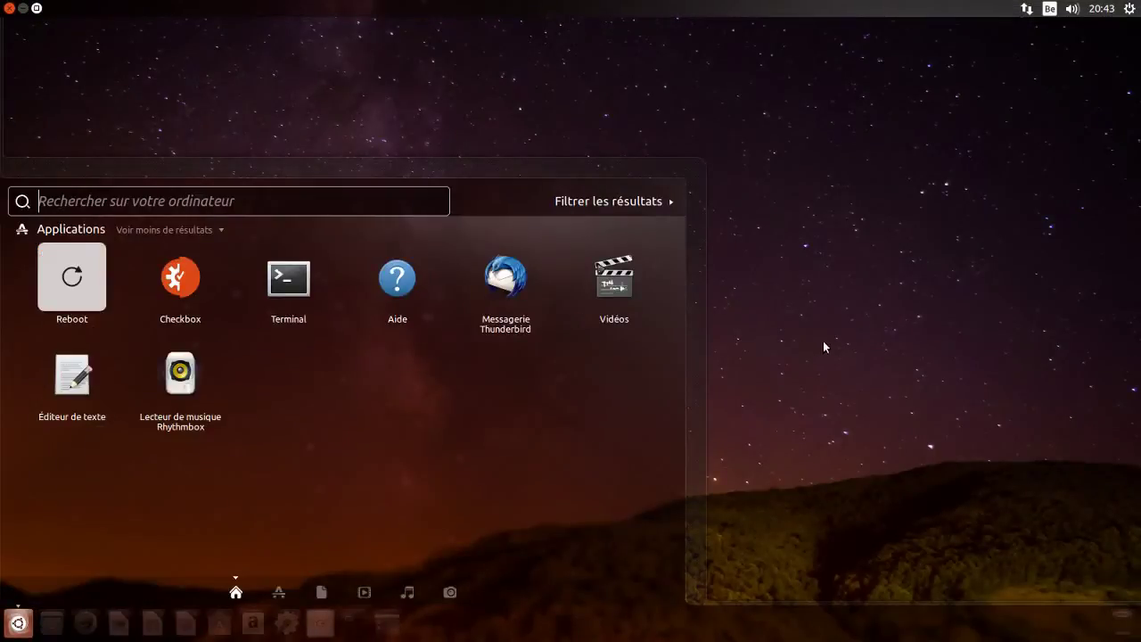
type("sof")
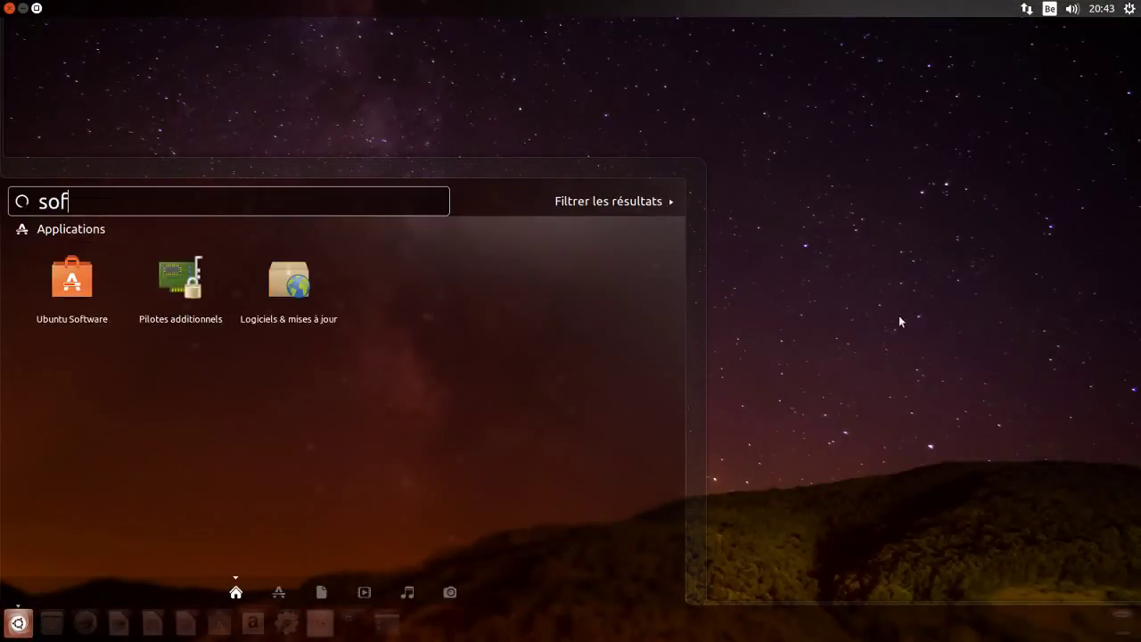
left_click(75, 284)
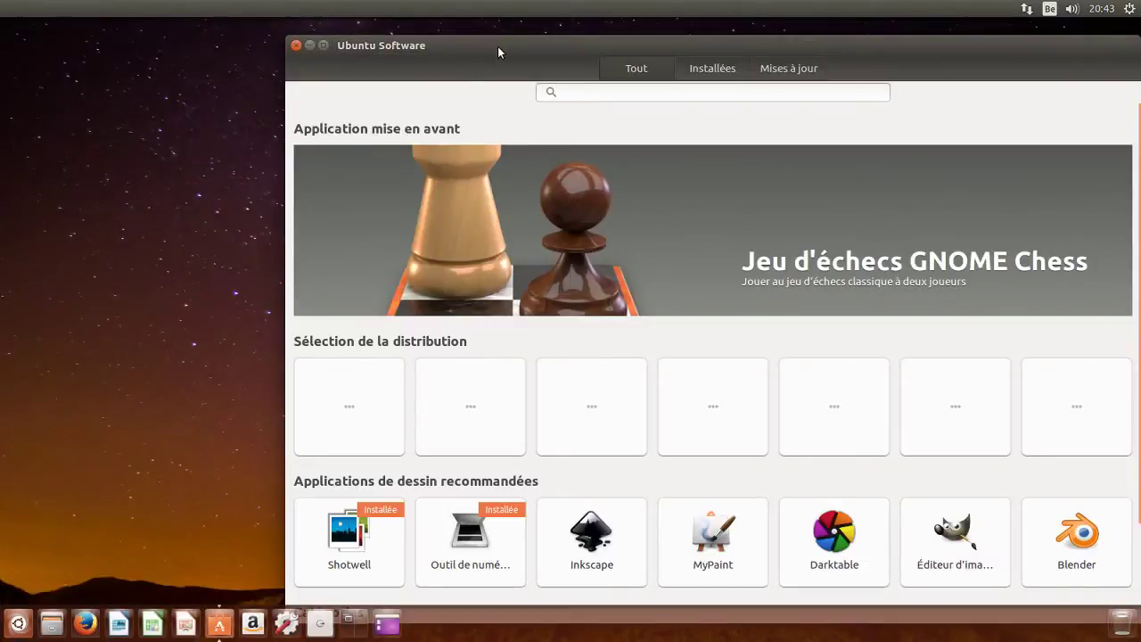
left_click_drag(483, 53, 355, 29)
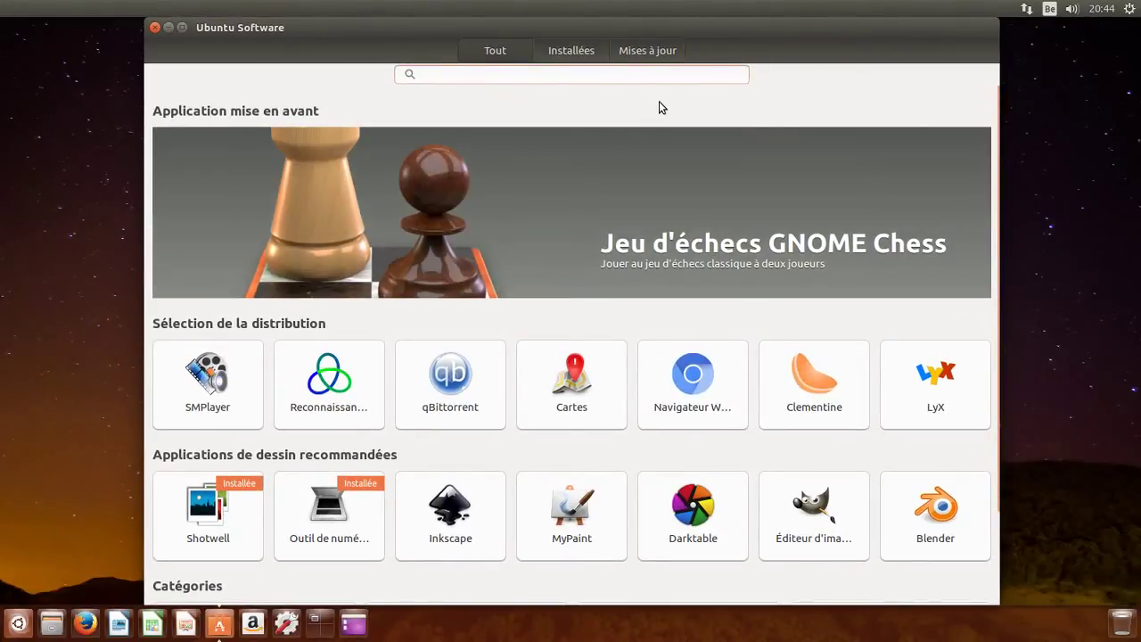
Search Ubuntu Software for "vlc", then check the available updates and look through the list of installed applications
type("vlc")
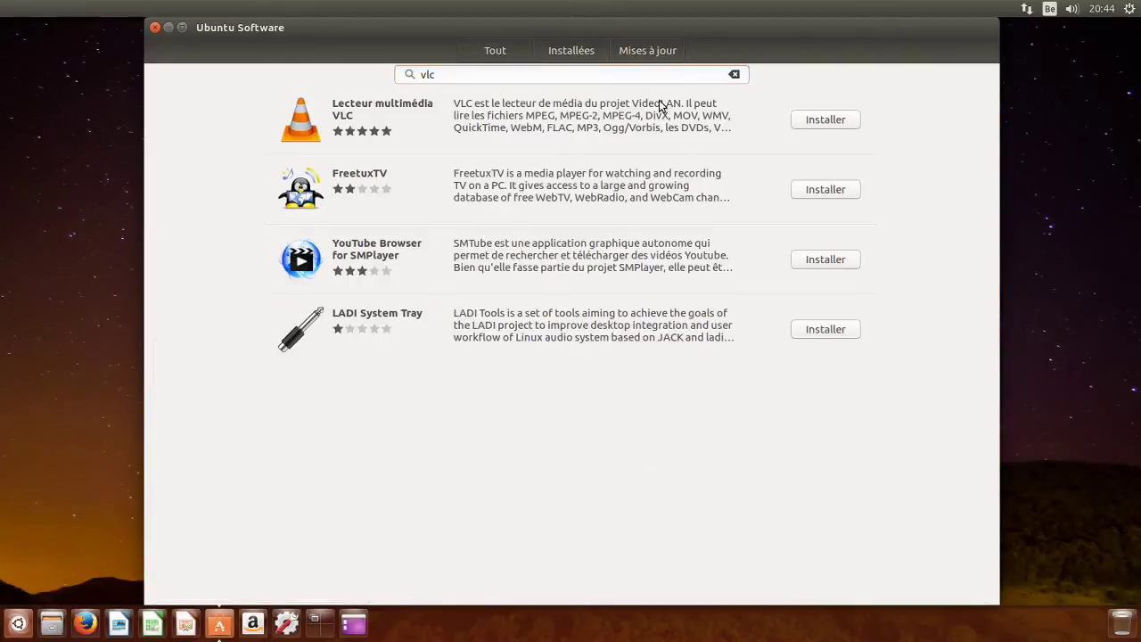
left_click(554, 52)
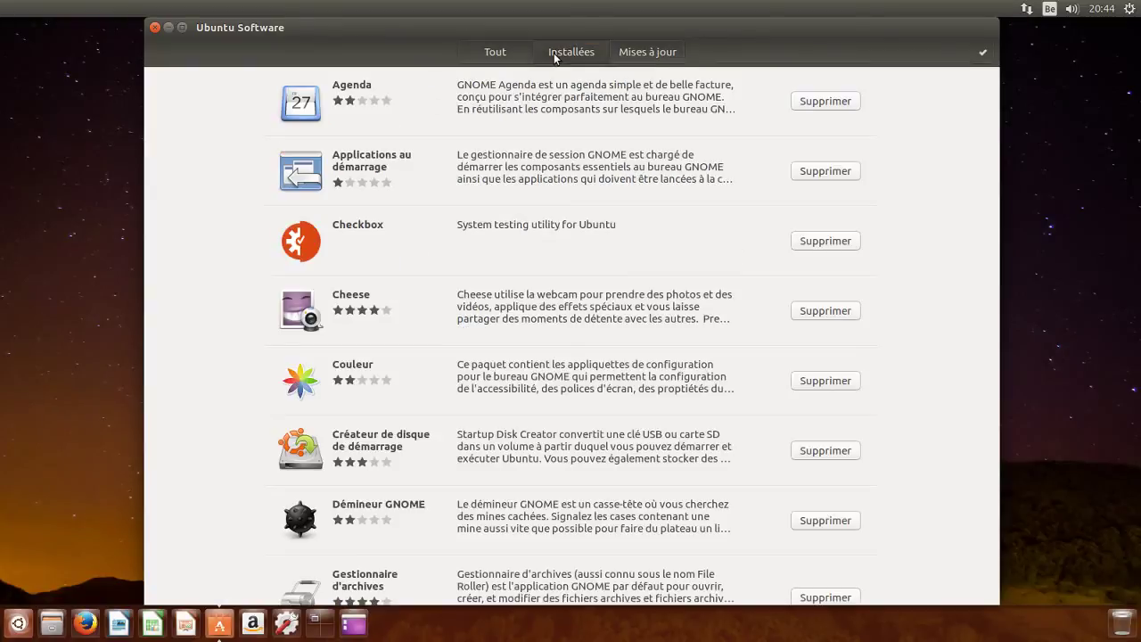
left_click(649, 53)
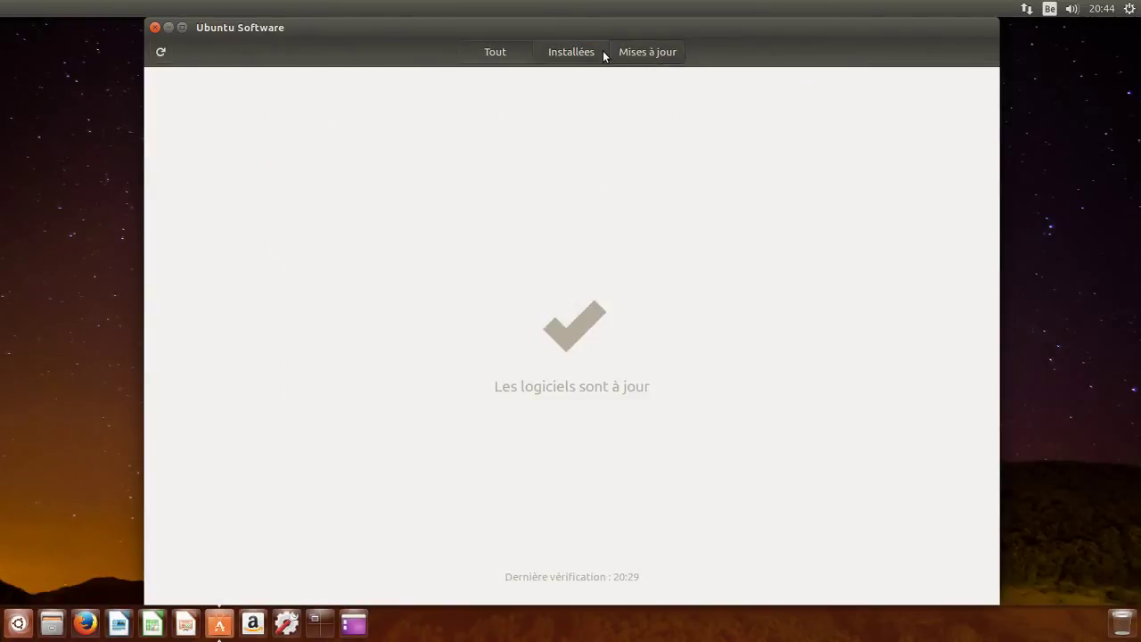
left_click(604, 54)
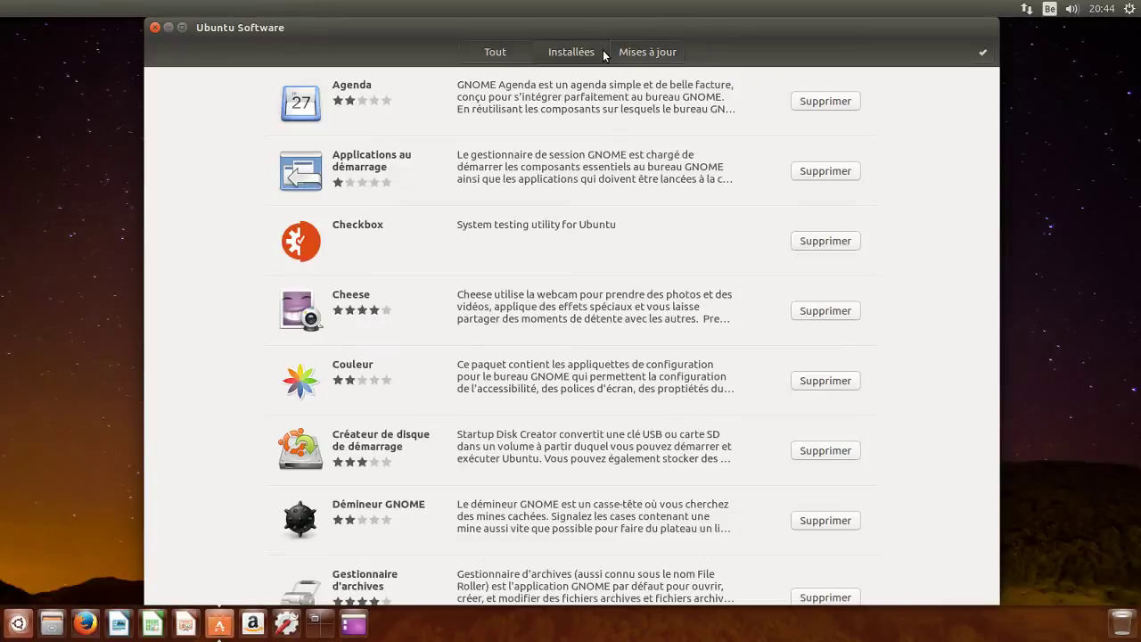
scroll(671, 181, "down", 15)
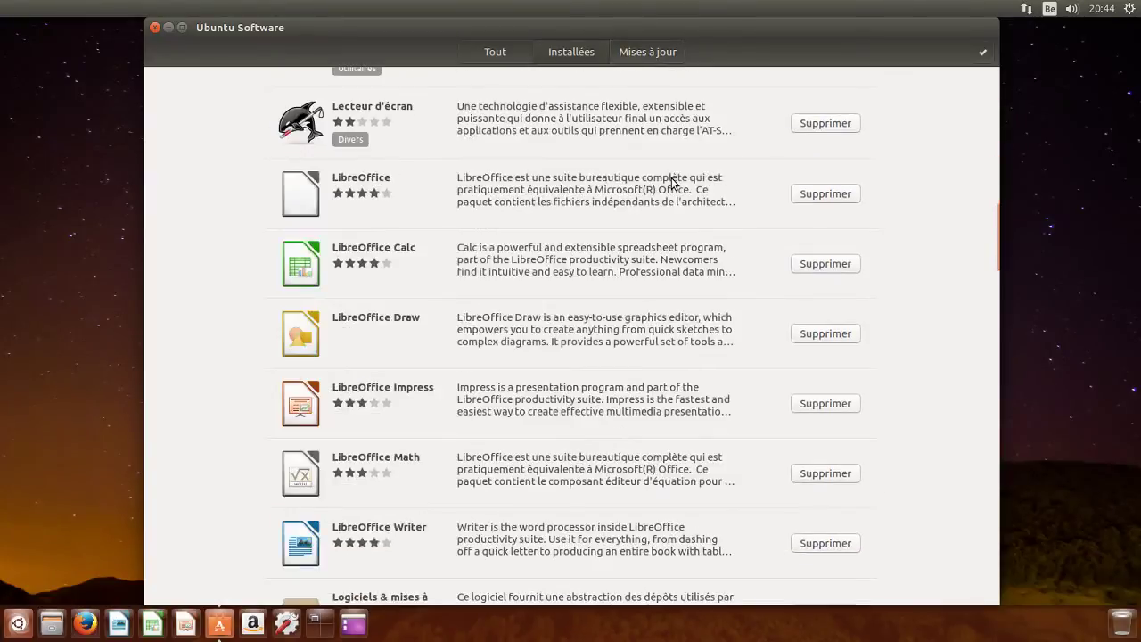
scroll(671, 181, "down", 20)
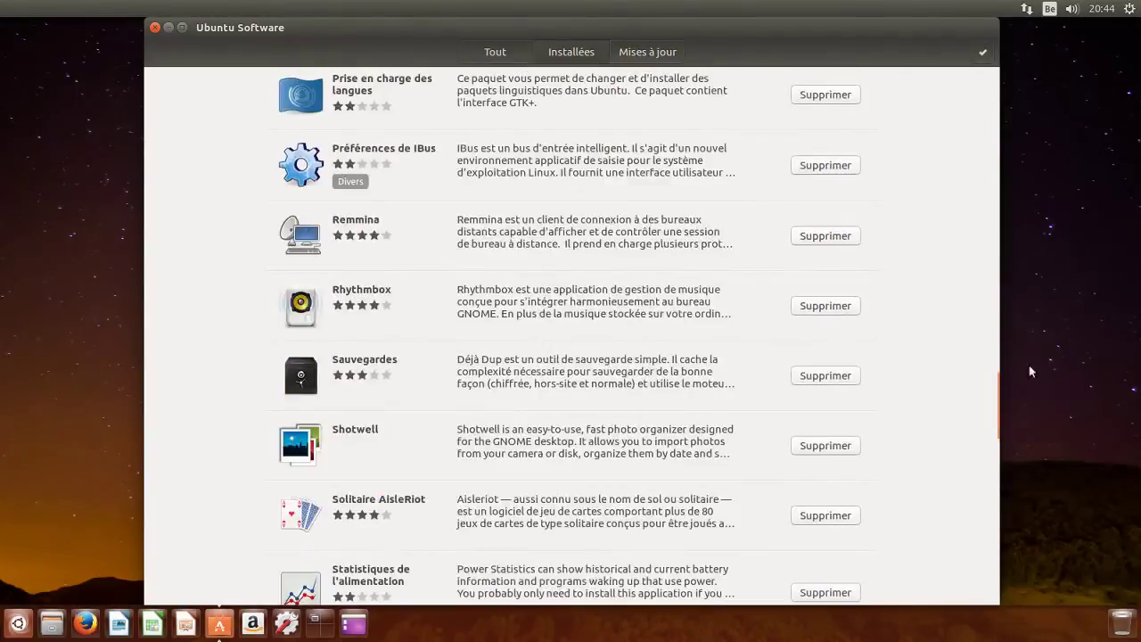
left_click_drag(995, 393, 998, 75)
Search all software for "vlc", install Lecteur multimédia VLC using the account password, and close Ubuntu Software
left_click(500, 57)
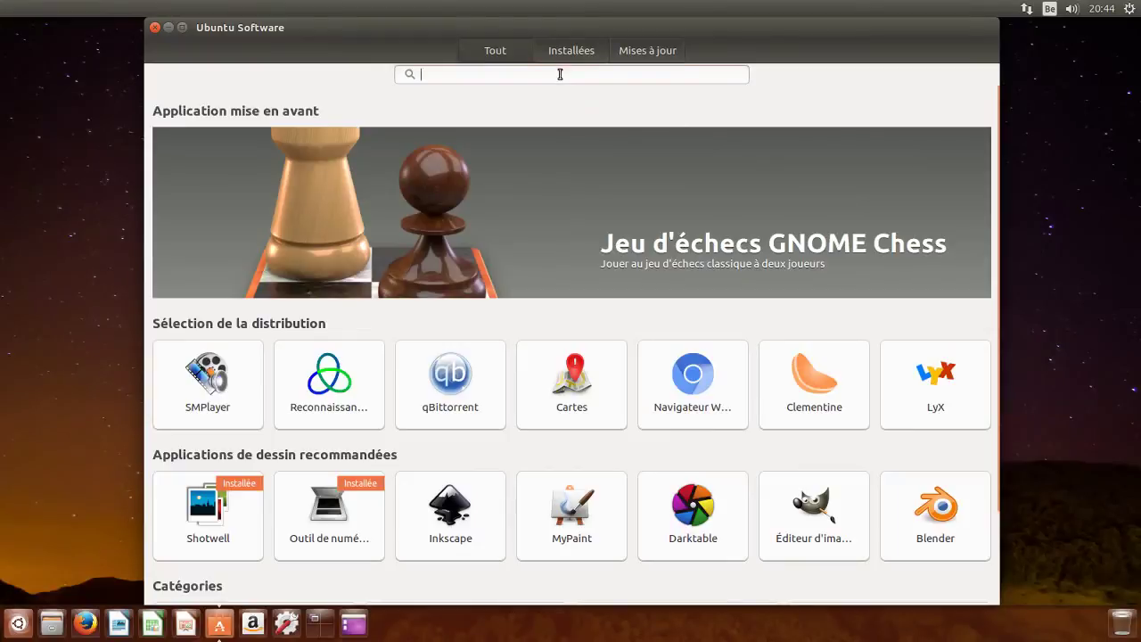
type("vlc")
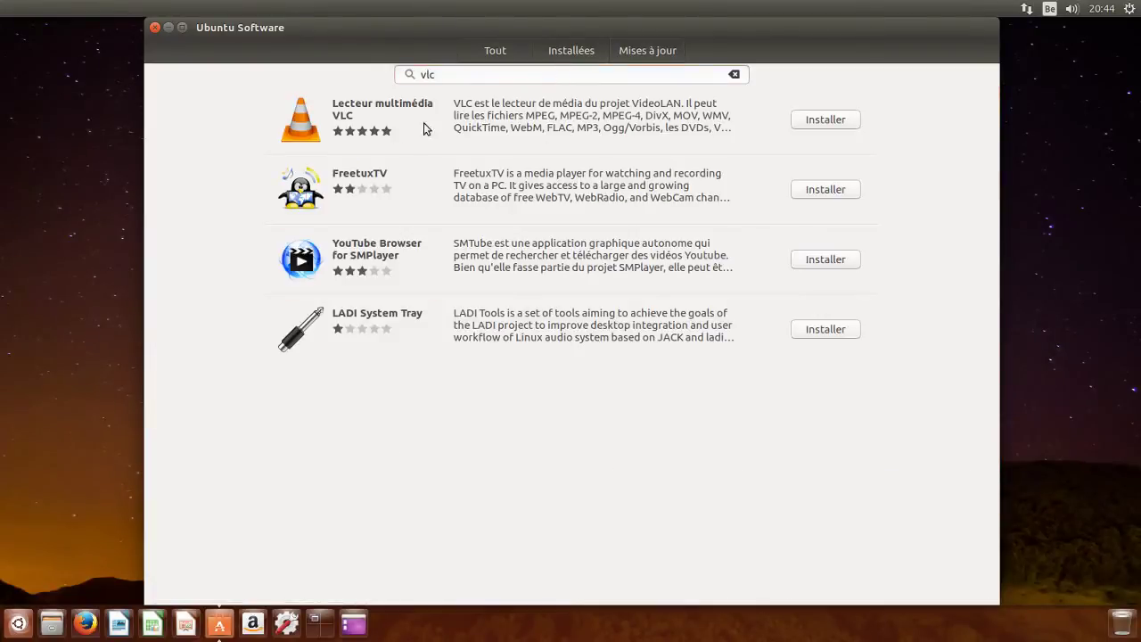
left_click(824, 121)
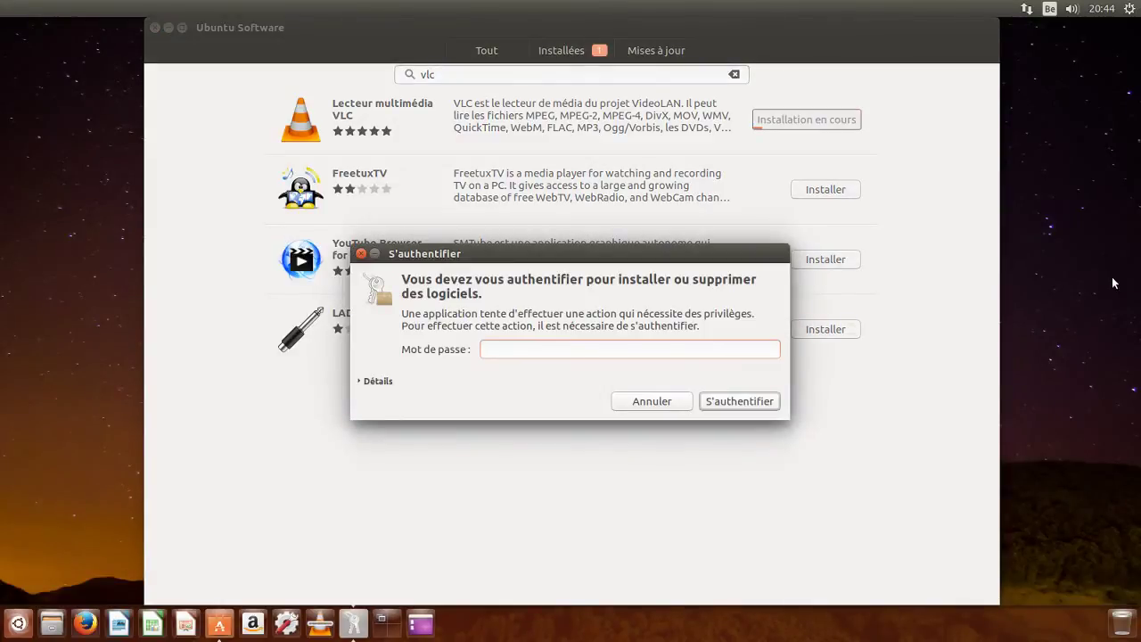
type("*********")
key("Return")
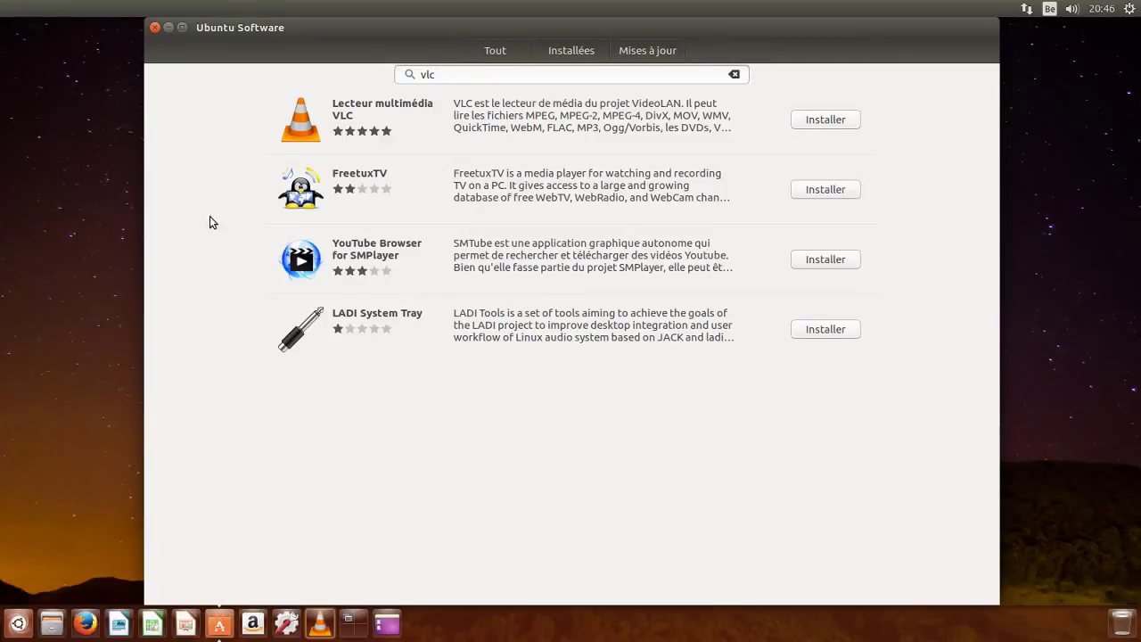
left_click(154, 28)
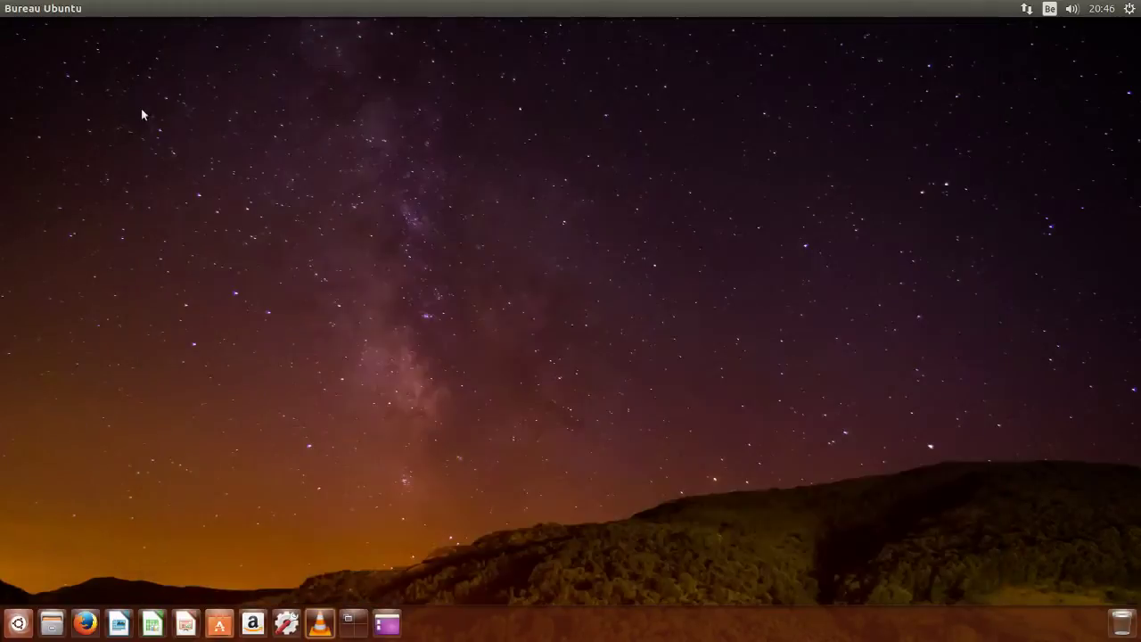
Launch VLC through a Dash search for "vlc" and accept its privacy notice with network access to metadata allowed
left_click(21, 622)
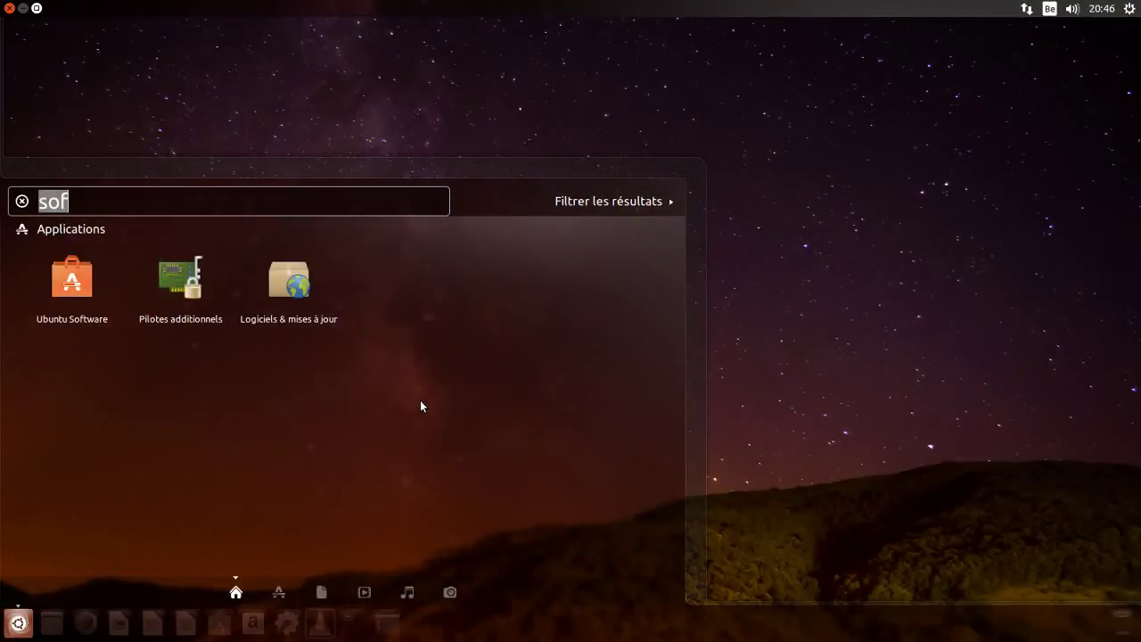
type("vlc")
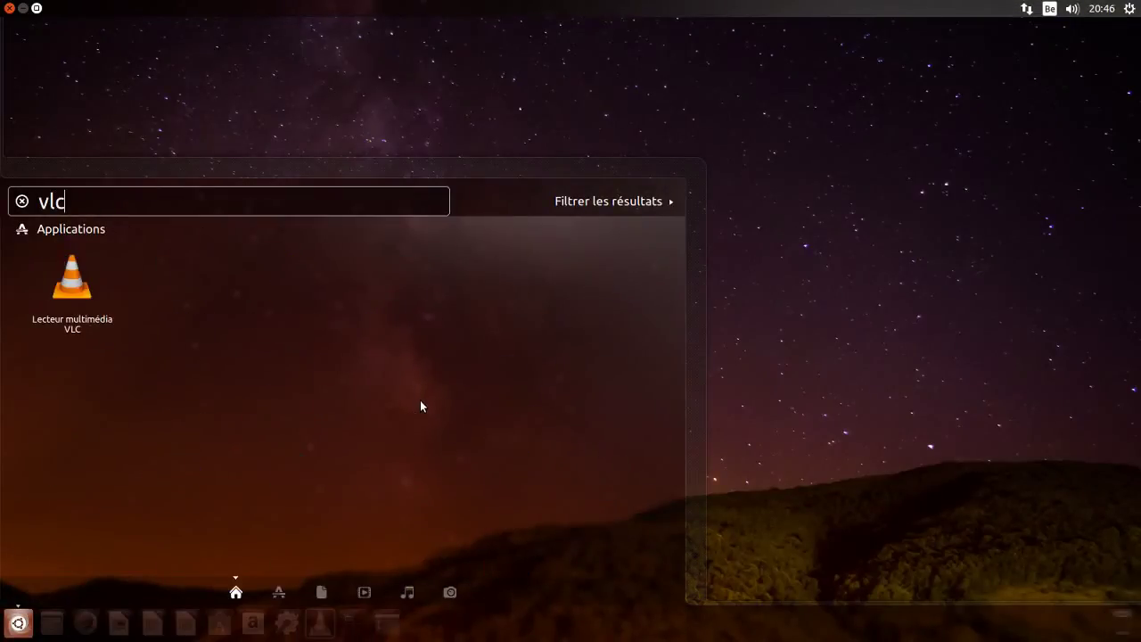
left_click(89, 293)
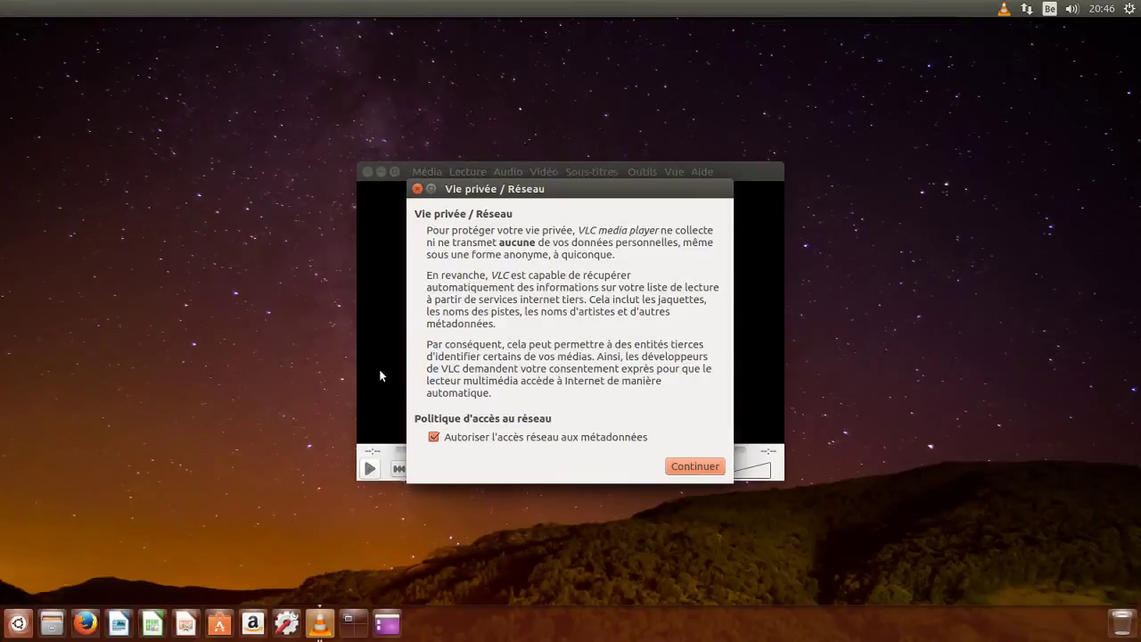
left_click(686, 467)
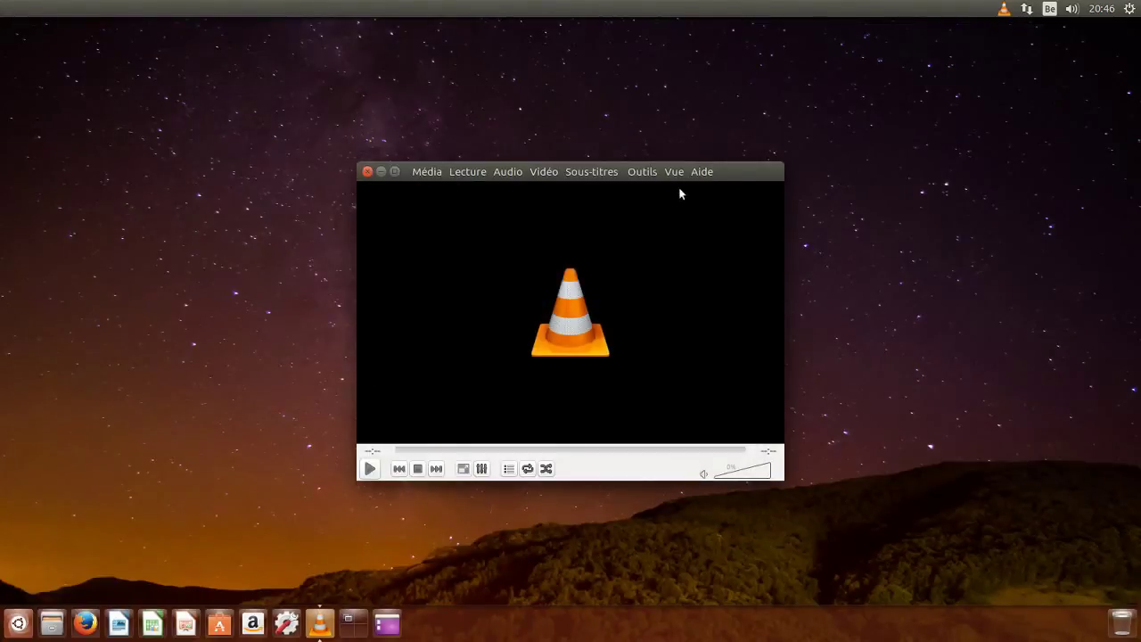
View VLC's About information to check its version, then close the information window and VLC
left_click(700, 172)
left_click(713, 211)
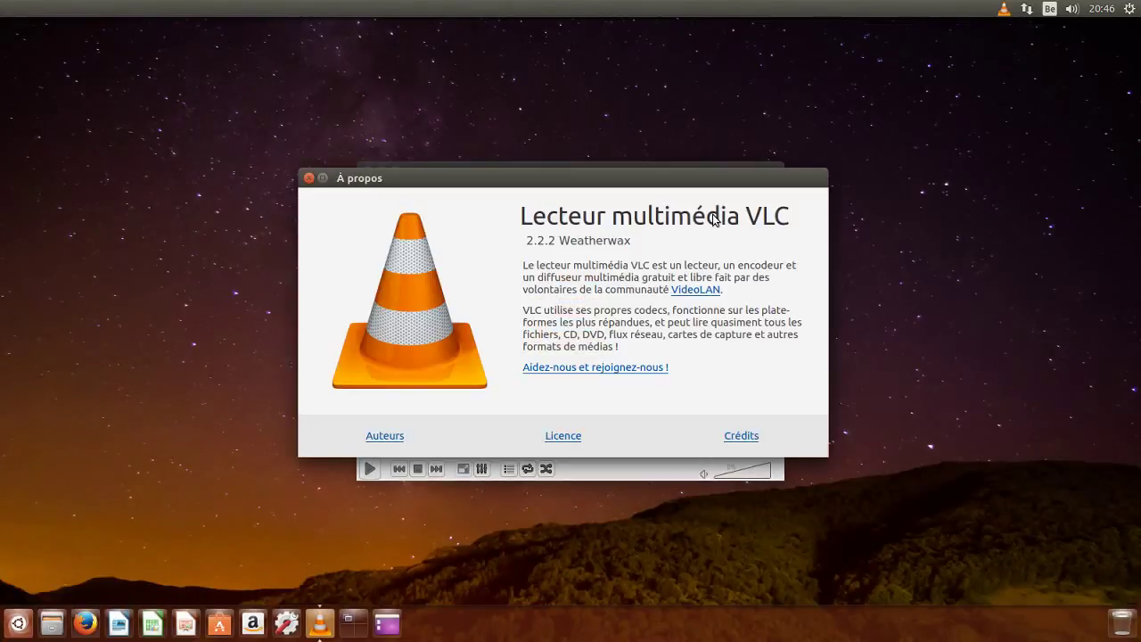
left_click(308, 178)
left_click(368, 171)
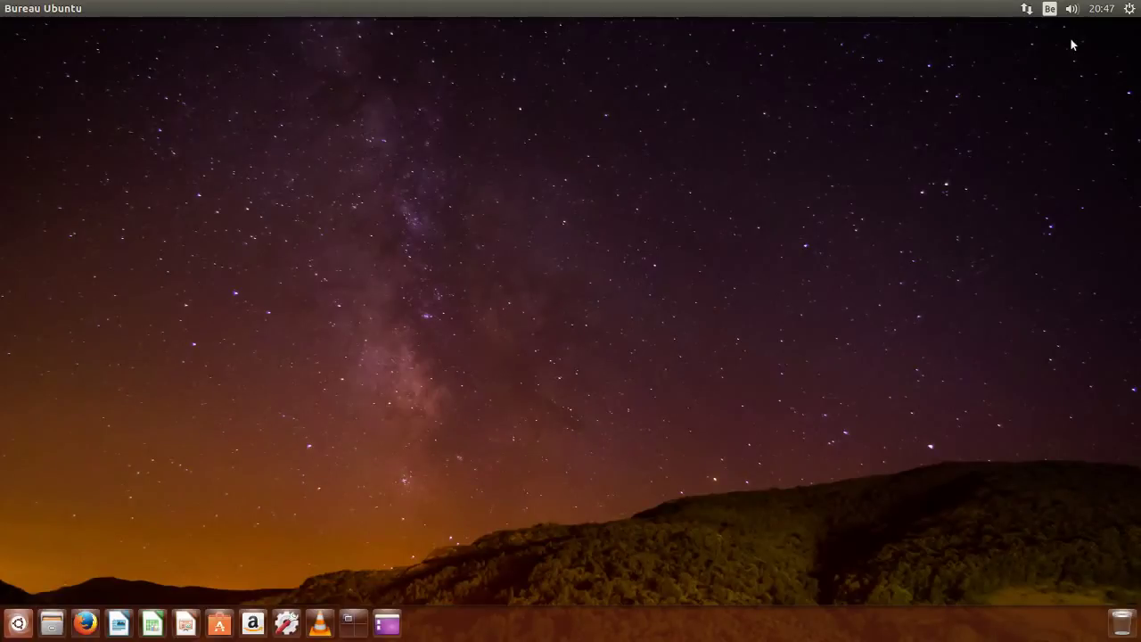
Shut down the Ubuntu virtual machine from the desktop session, confirming the power-off choice
left_click(1129, 11)
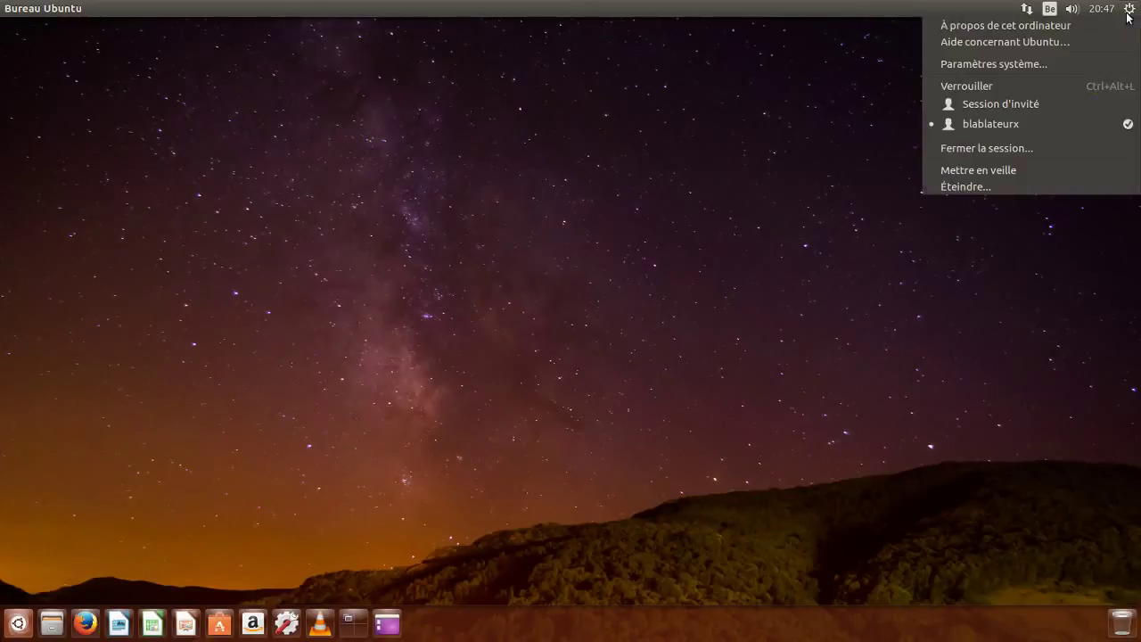
left_click(1052, 192)
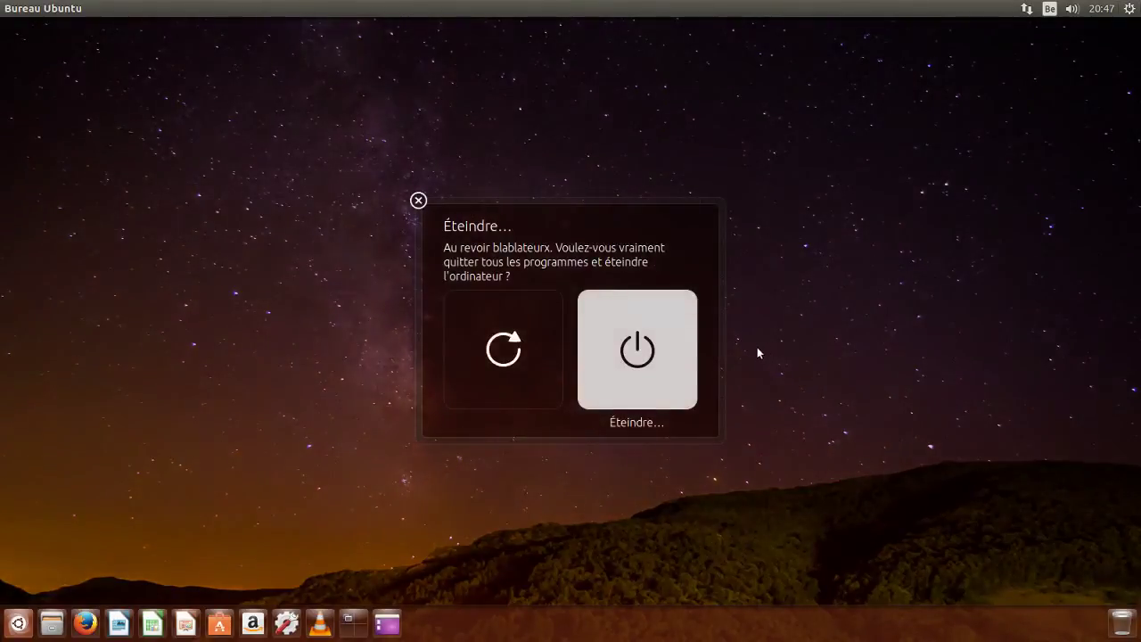
left_click(690, 337)
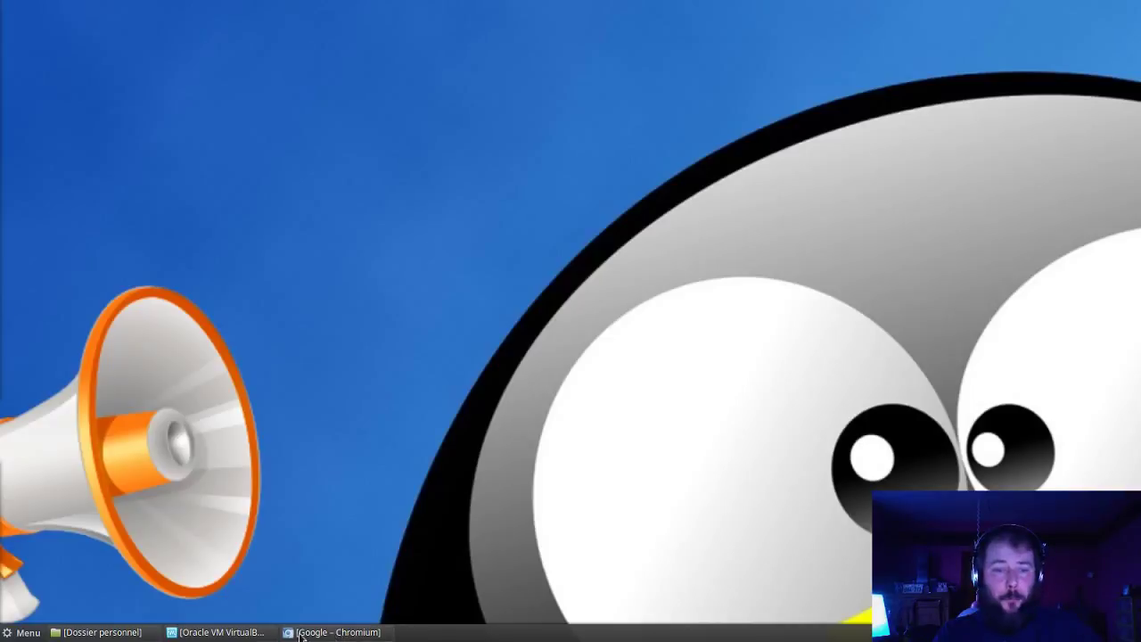
Switch to Chromium on the host and show the 16.04_sites_officiels bookmarks inside the 16.04 bookmark folder
mouse_move(243, 634)
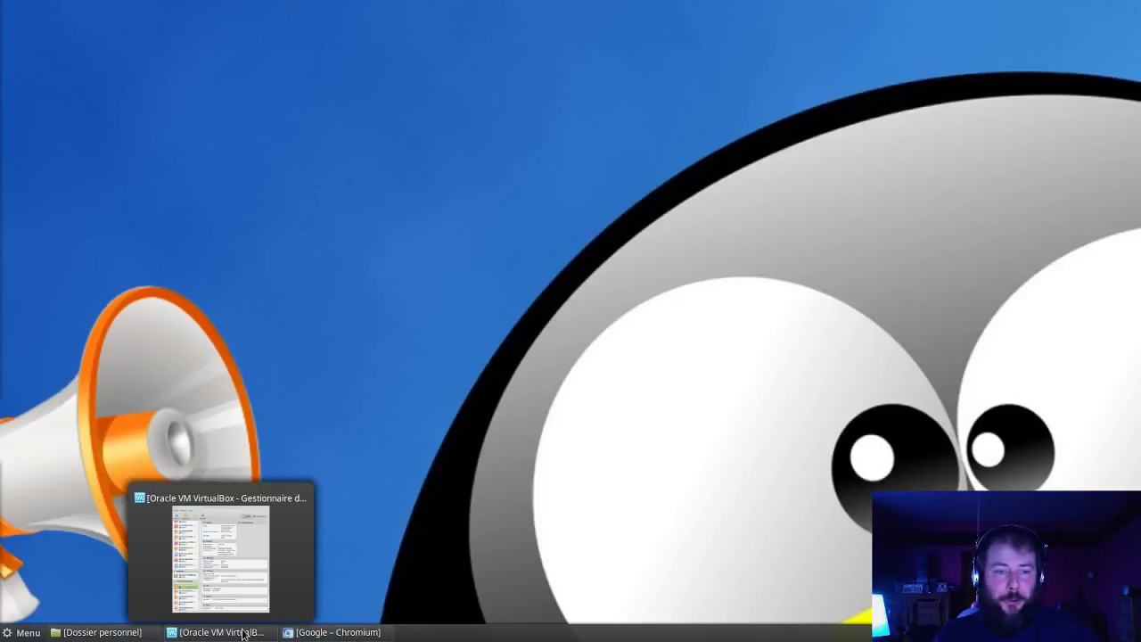
left_click(301, 570)
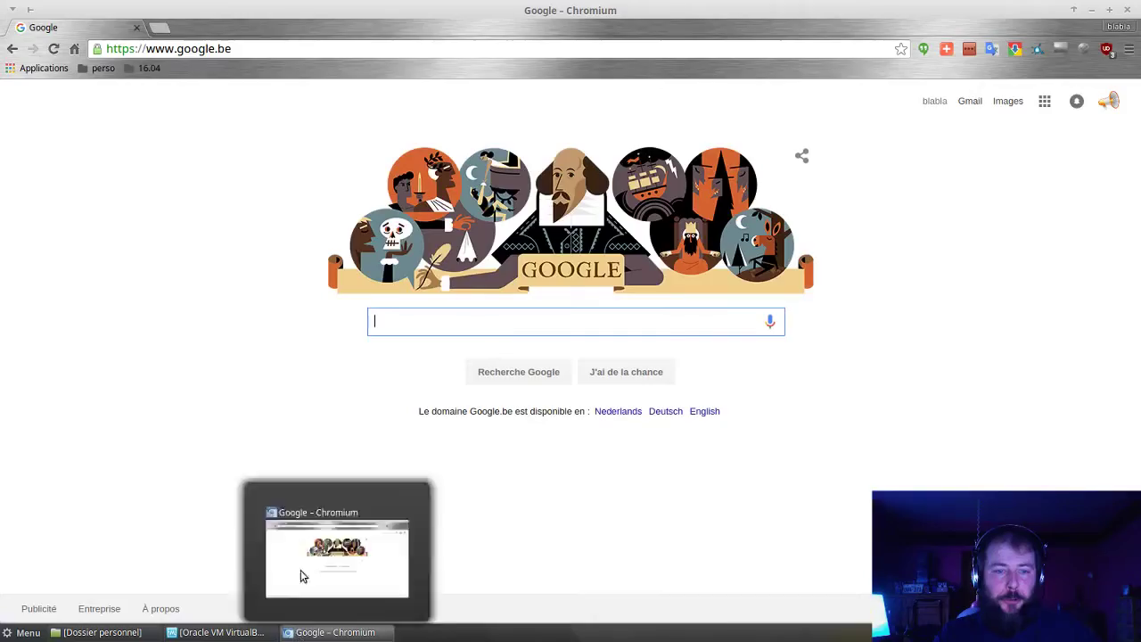
left_click(148, 70)
mouse_move(178, 105)
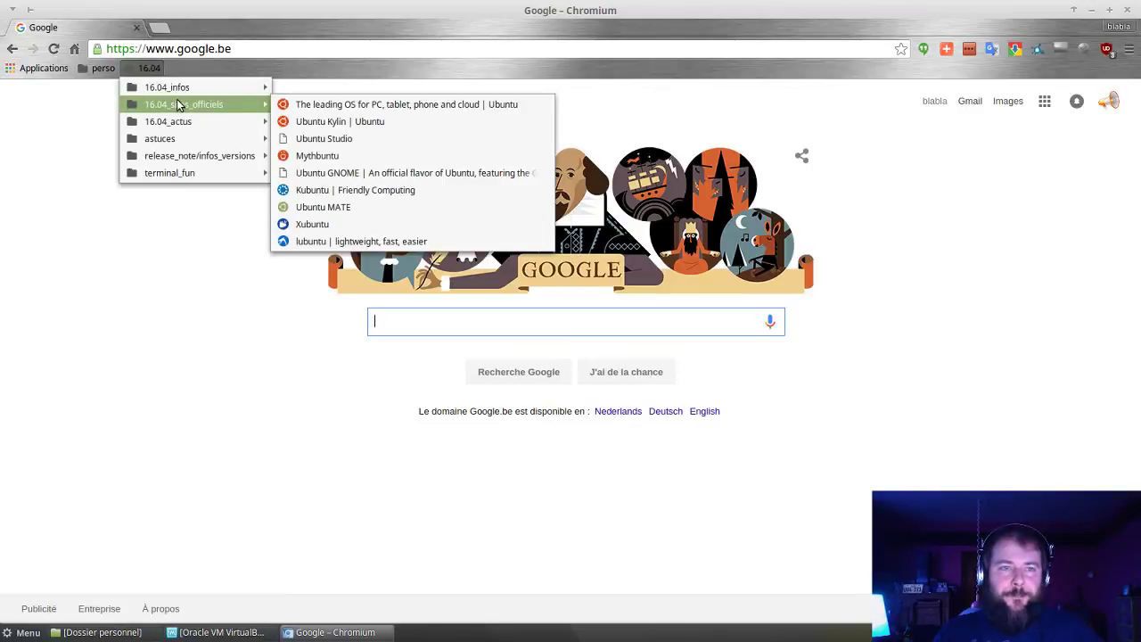